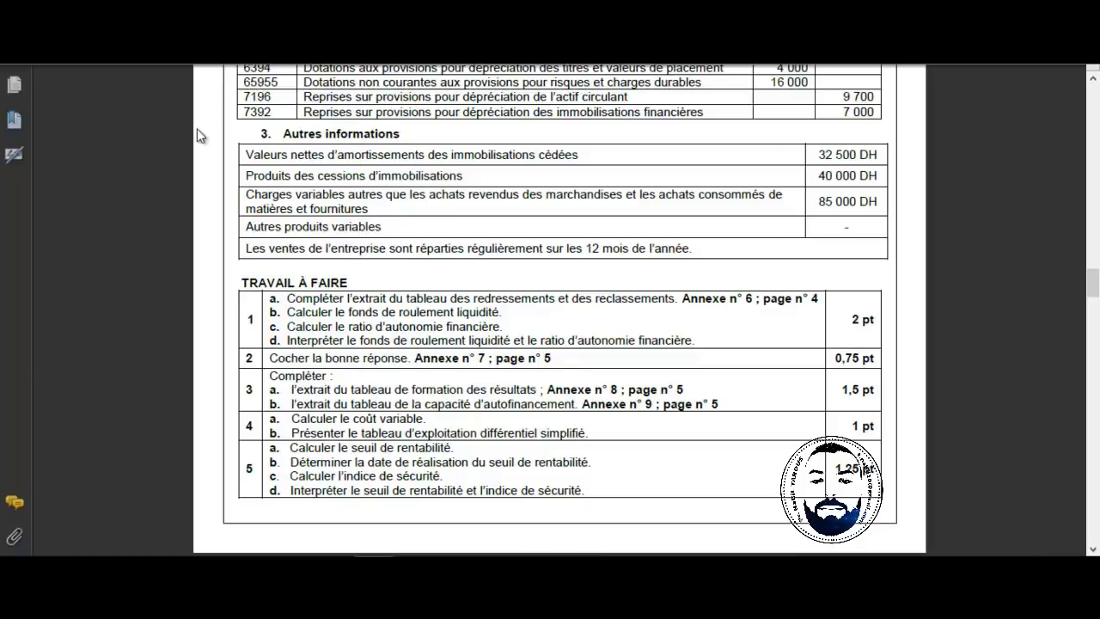
Examine the columns and given amounts of Annexe n° 6, the 2016 table of redressements and reclassements, in the exam PDF.
scroll(197, 128, "down", 3)
scroll(197, 128, "down", 6)
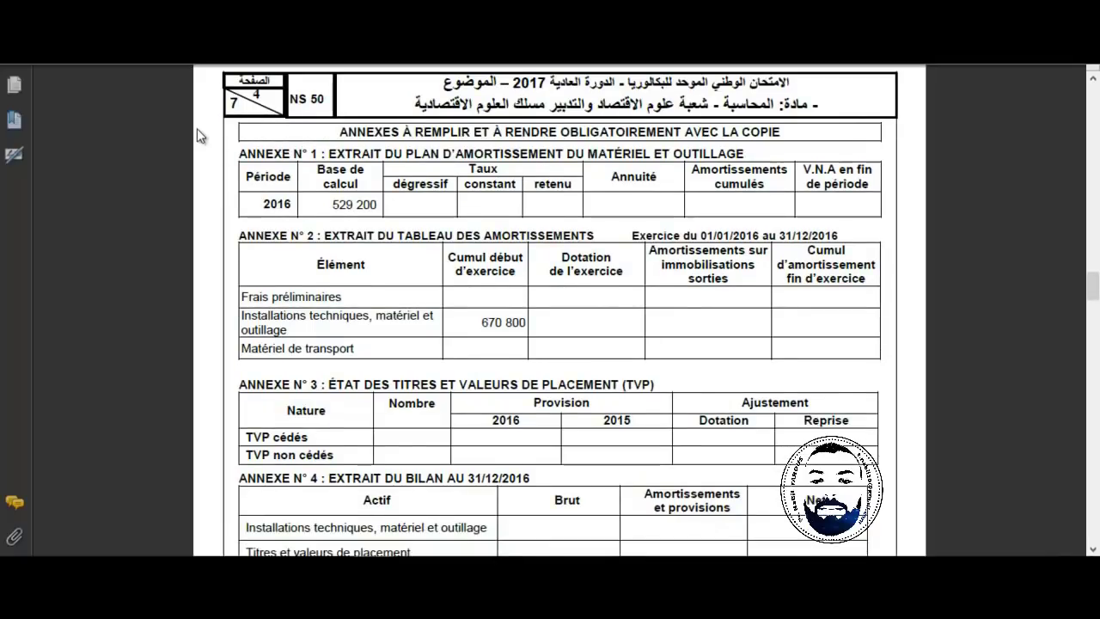
scroll(197, 128, "down", 4)
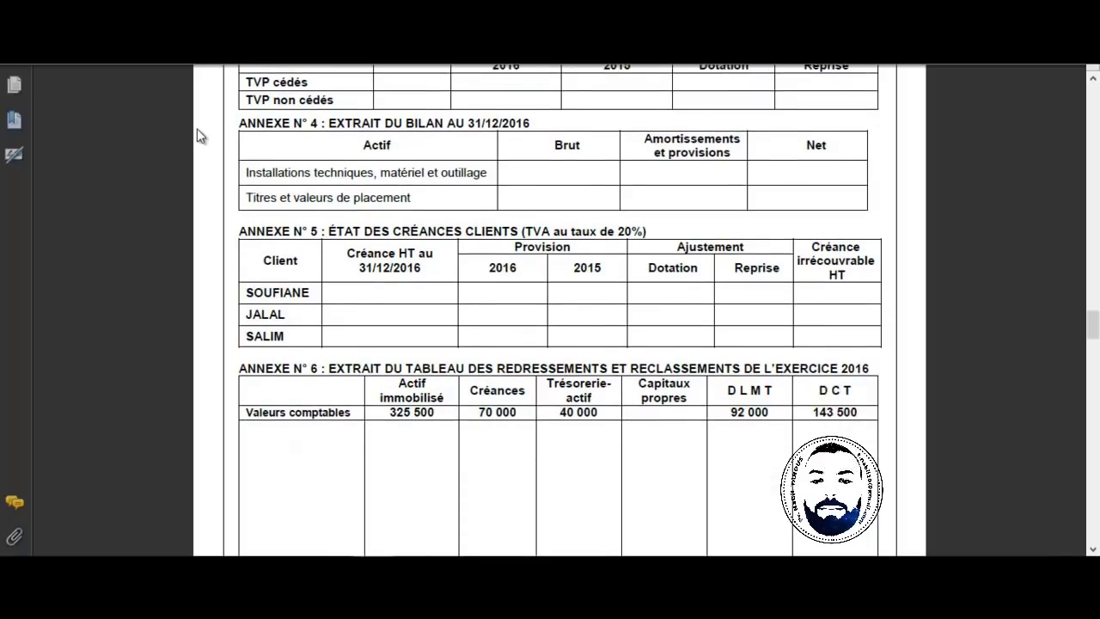
scroll(197, 128, "up", 1)
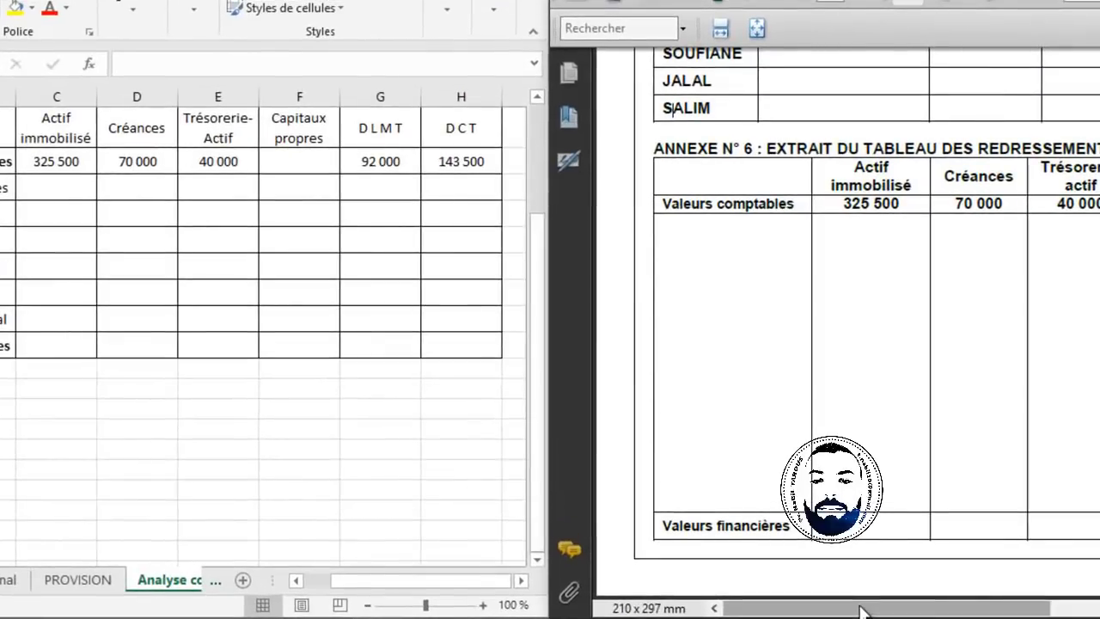
left_click_drag(798, 548, 818, 549)
left_click_drag(885, 610, 895, 610)
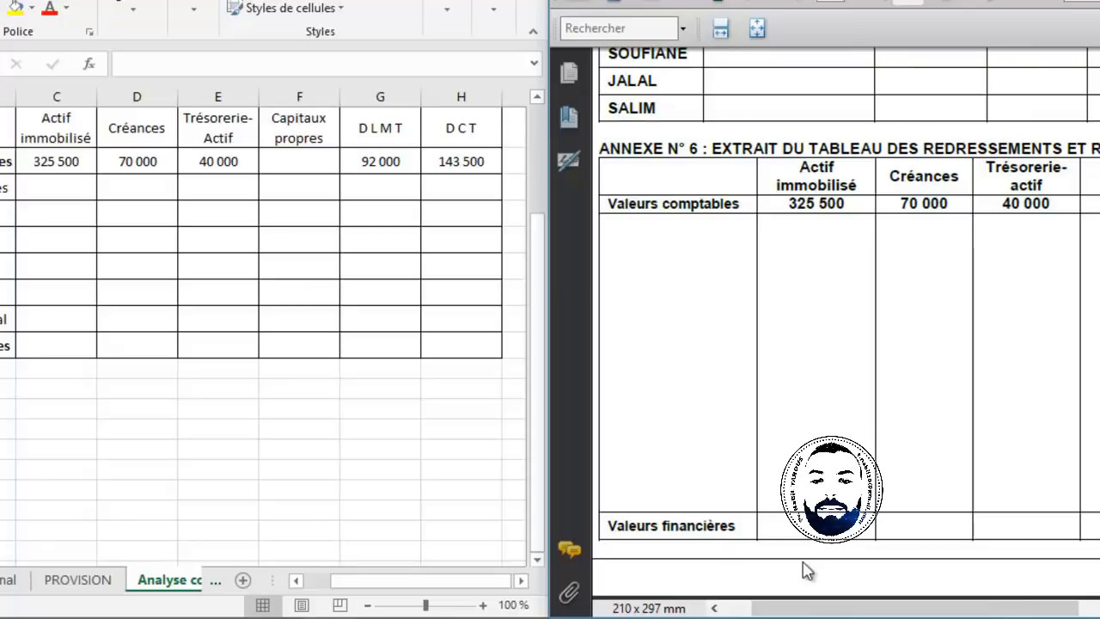
left_click_drag(799, 612, 894, 611)
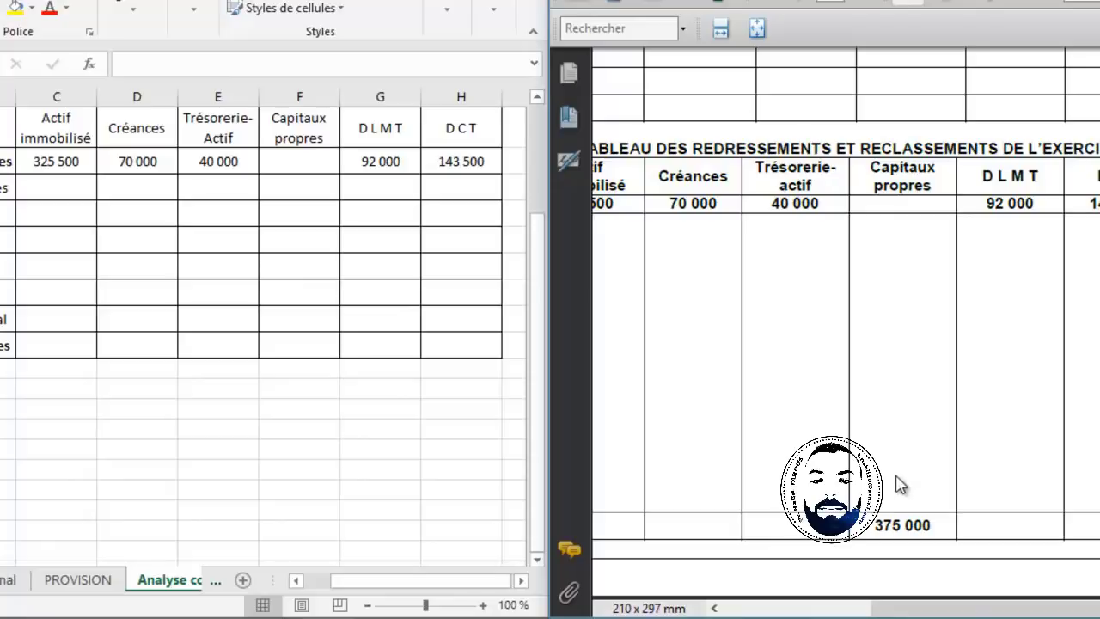
left_click_drag(893, 611, 856, 608)
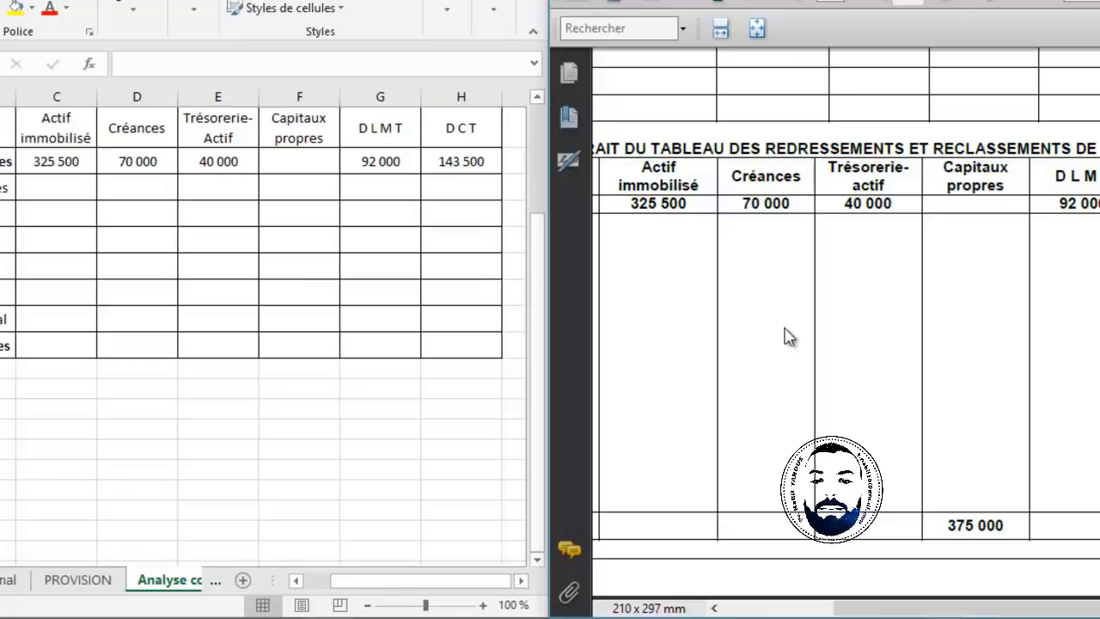
left_click_drag(855, 608, 761, 610)
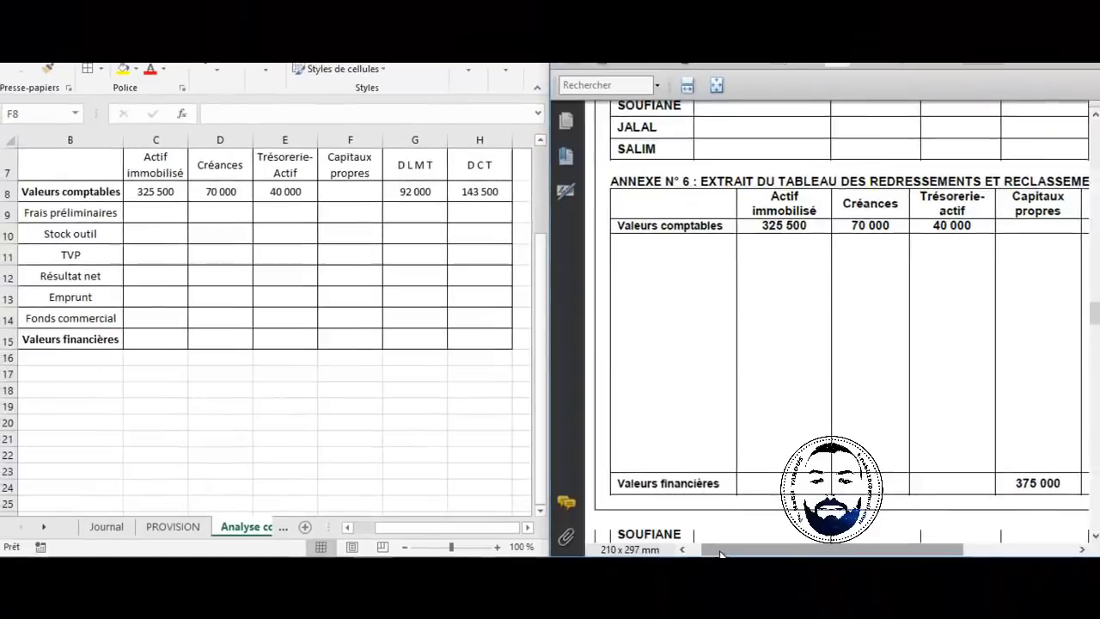
Review the asset, liability and fonds commercial information in Document n° 1 of Dossier n° 2 and the tasks required.
scroll(720, 554, "up", 10)
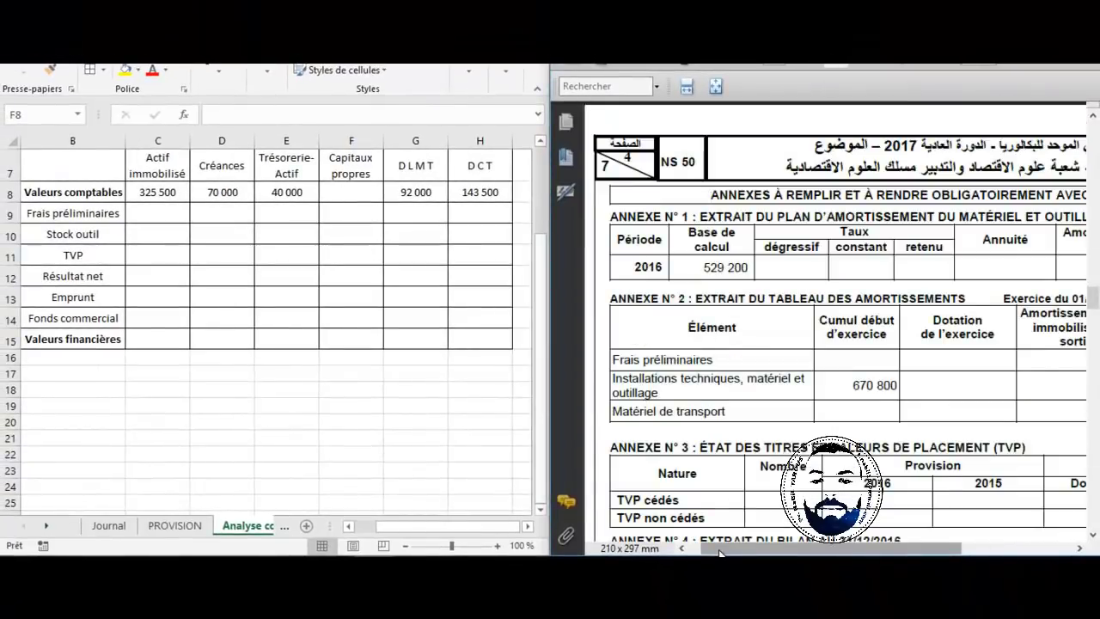
scroll(720, 553, "down", 8)
scroll(720, 552, "up", 8)
scroll(720, 553, "up", 10)
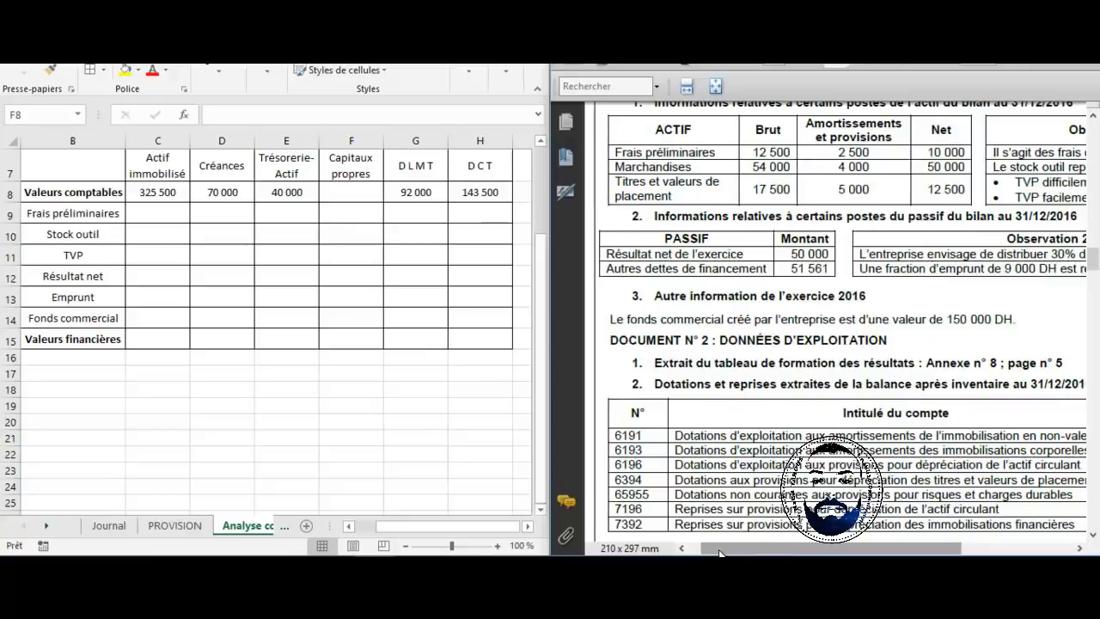
left_click_drag(1095, 251, 1095, 248)
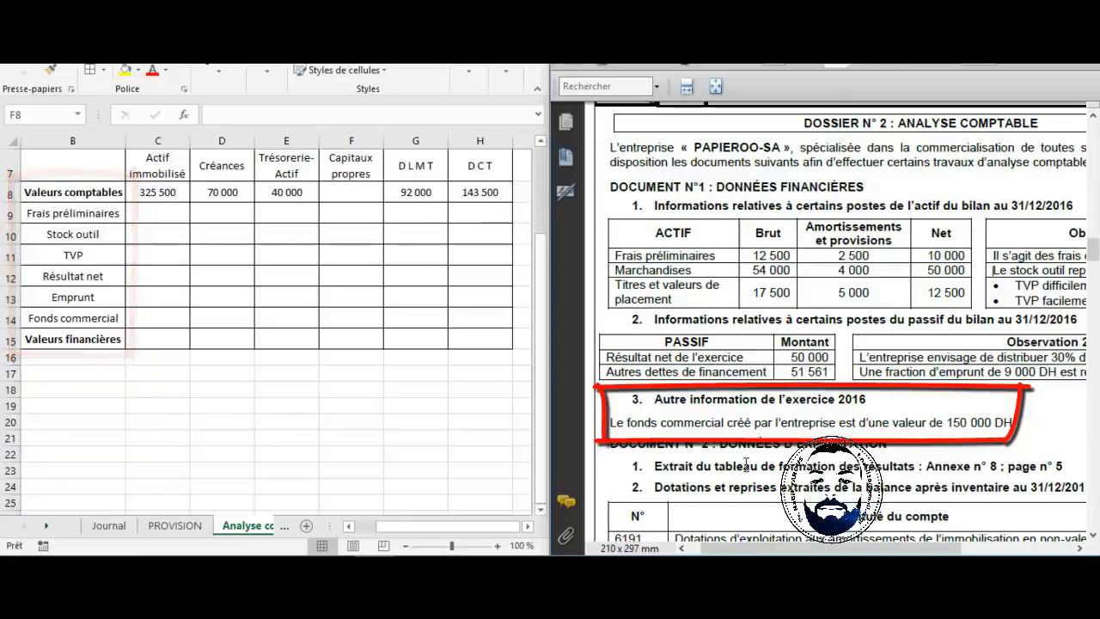
left_click_drag(1094, 251, 1094, 291)
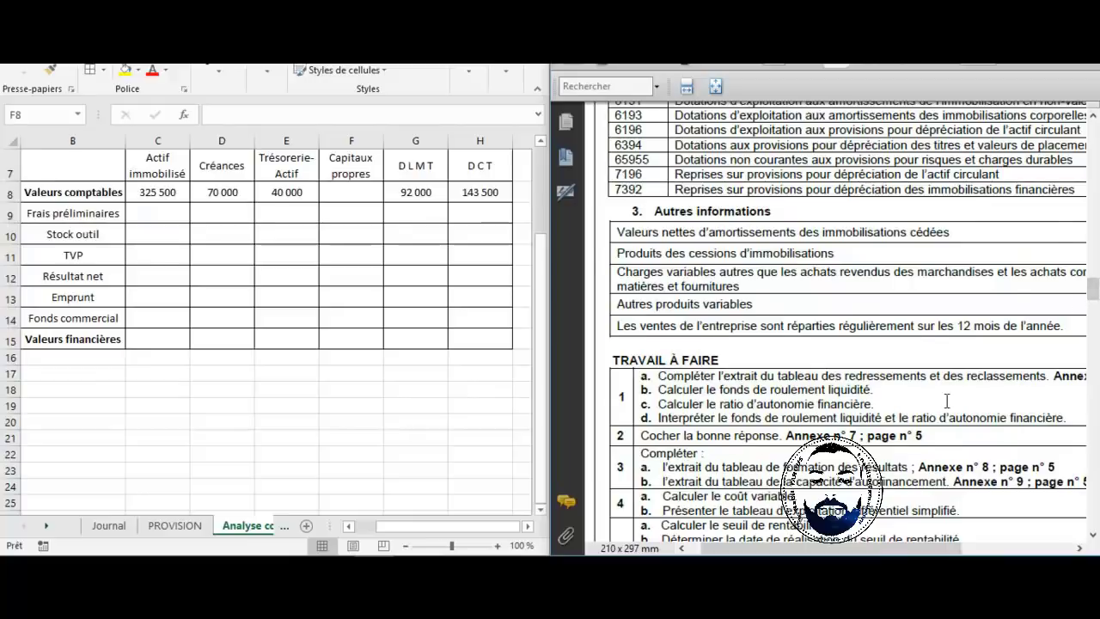
Copy the Capitaux propres amount 375 000 from the Valeurs financières row of Annexe n° 6 into cell F15.
scroll(945, 398, "down", 10)
scroll(947, 402, "down", 4)
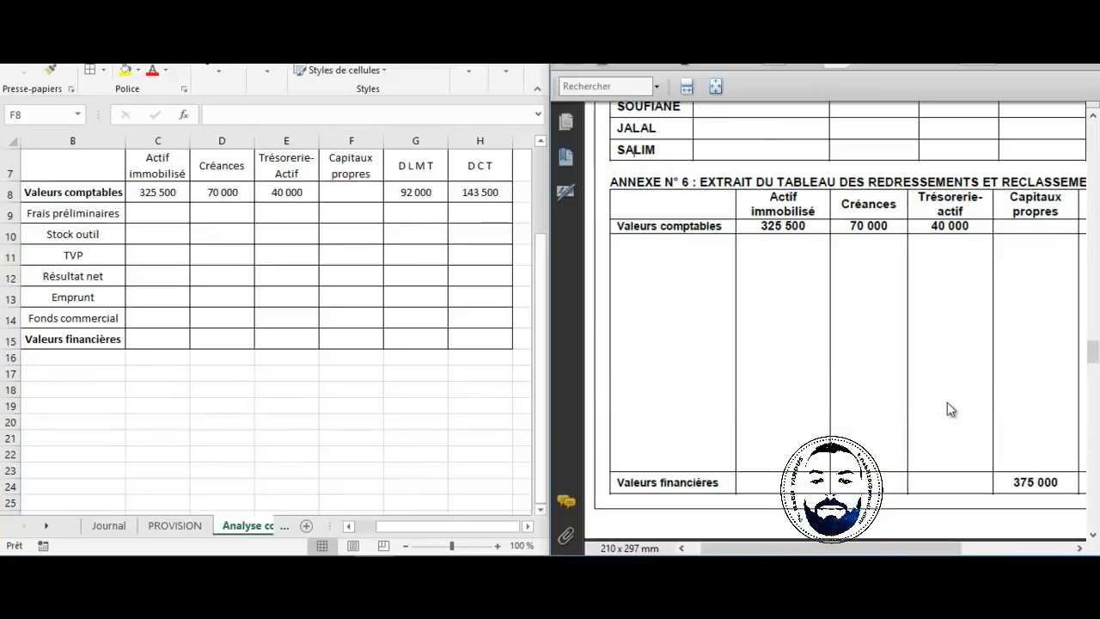
left_click_drag(770, 548, 814, 548)
left_click_drag(973, 482, 926, 482)
key("ctrl+c")
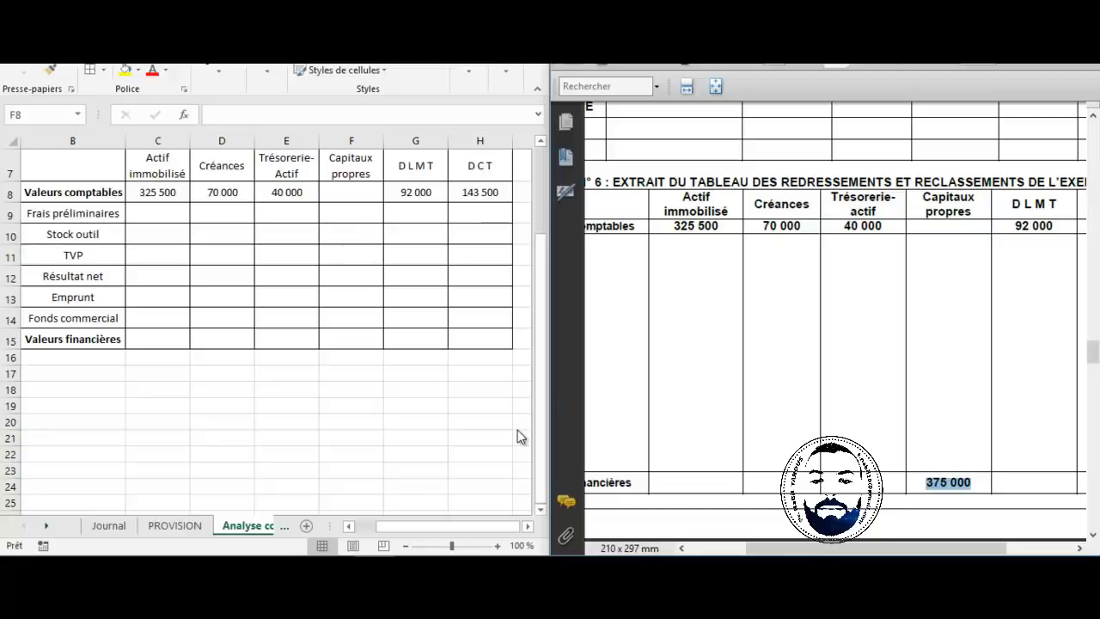
left_click(356, 344)
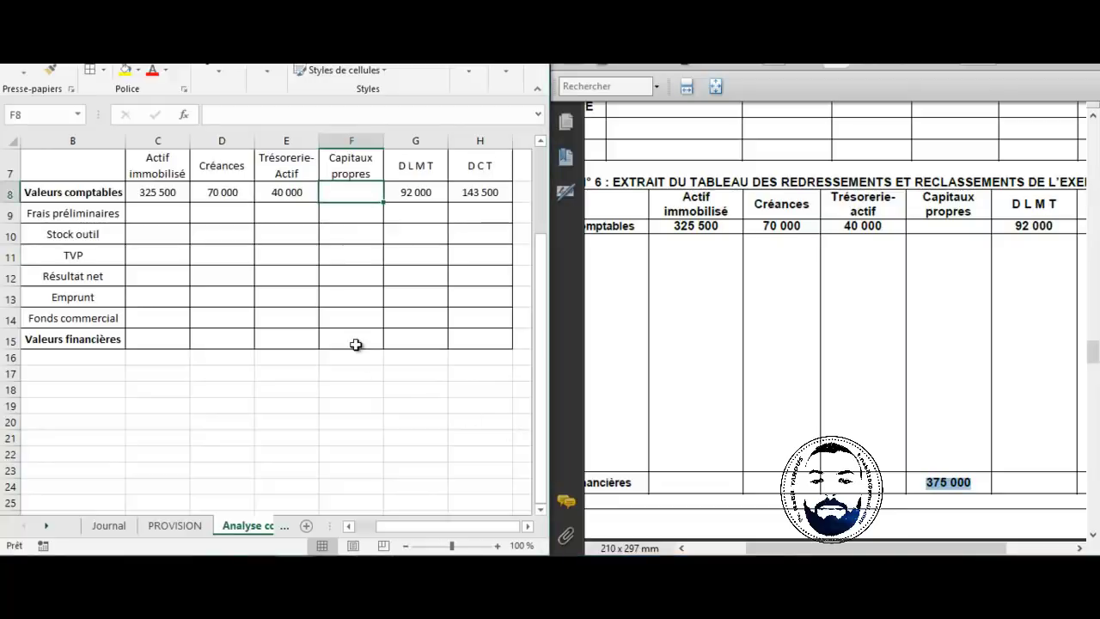
left_click(356, 341)
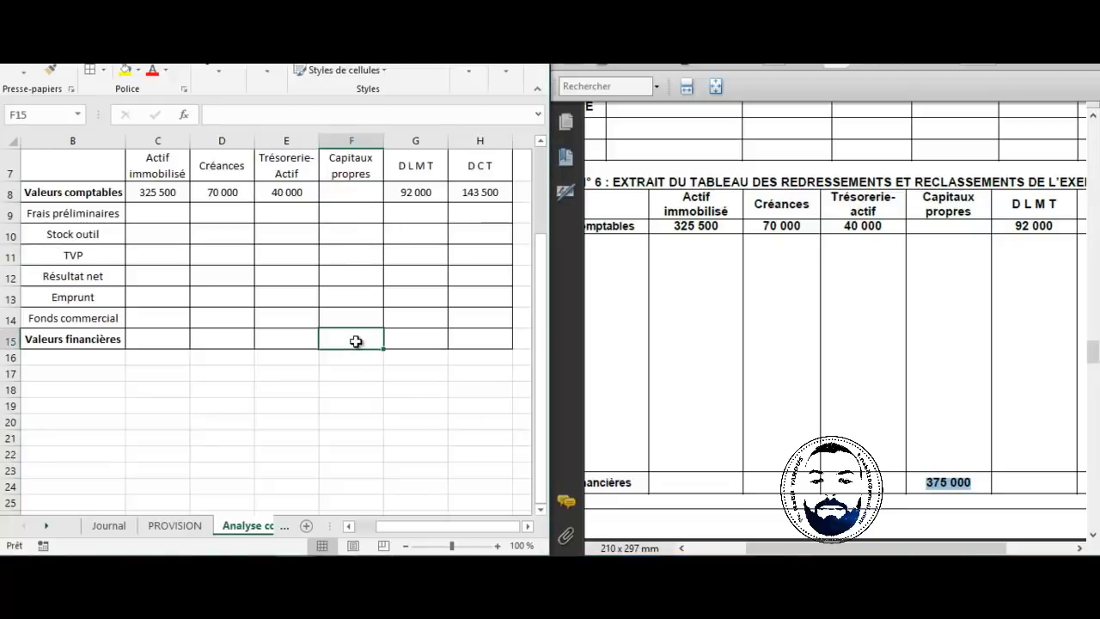
key("ctrl+v")
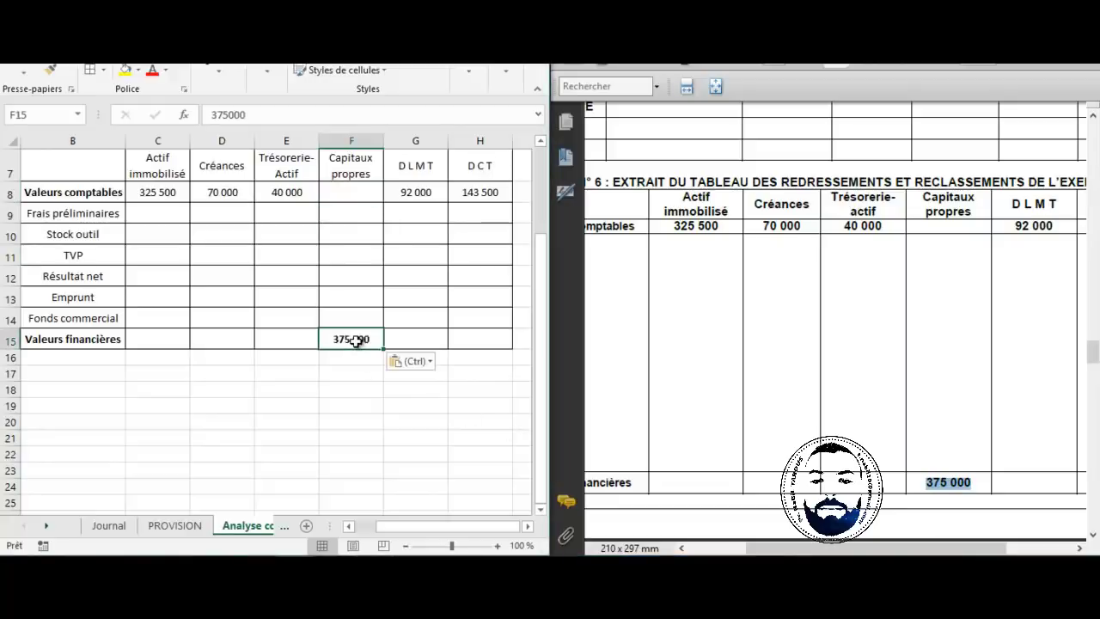
left_click(356, 405)
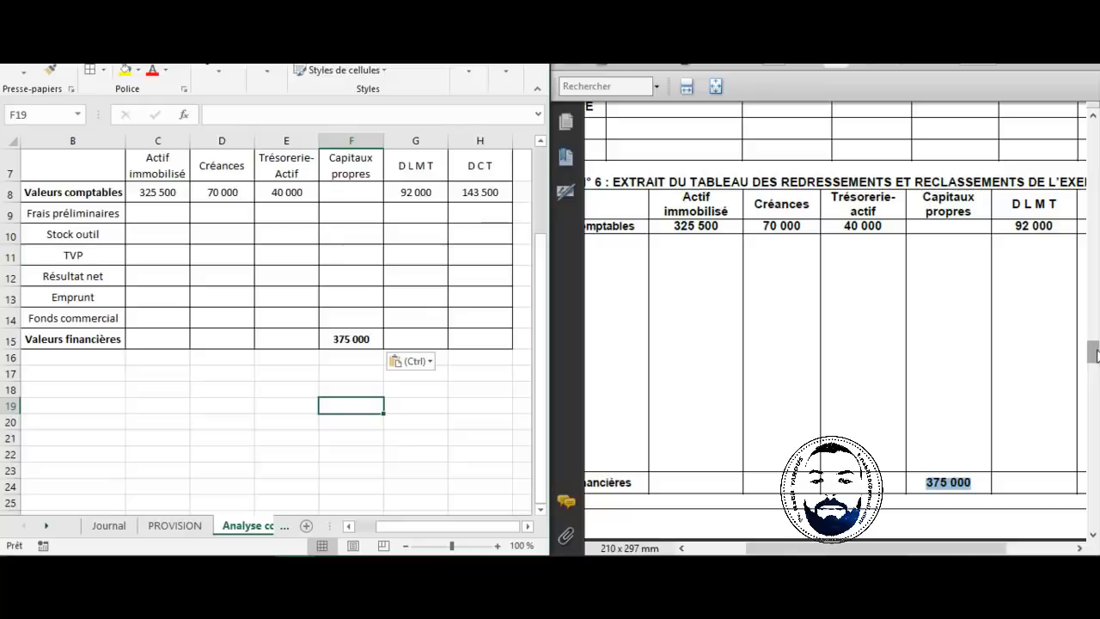
Find the net value of Frais préliminaires in Document n° 1 and enter it as -10 000 under Actif immobilisé in C9.
left_click_drag(1094, 354, 1094, 314)
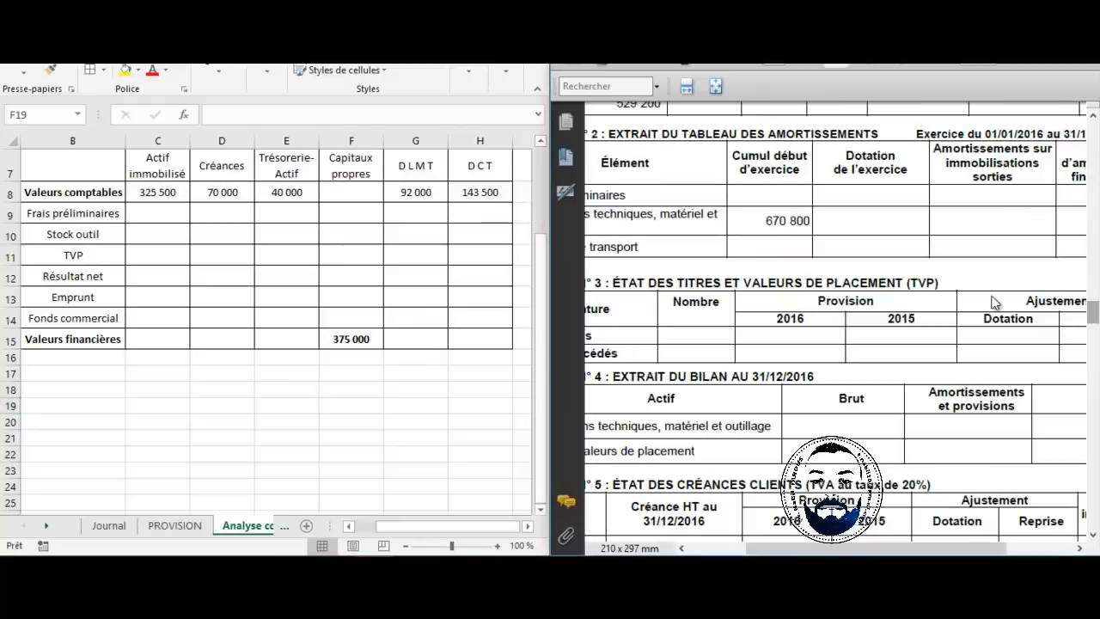
scroll(1013, 355, "up", 4)
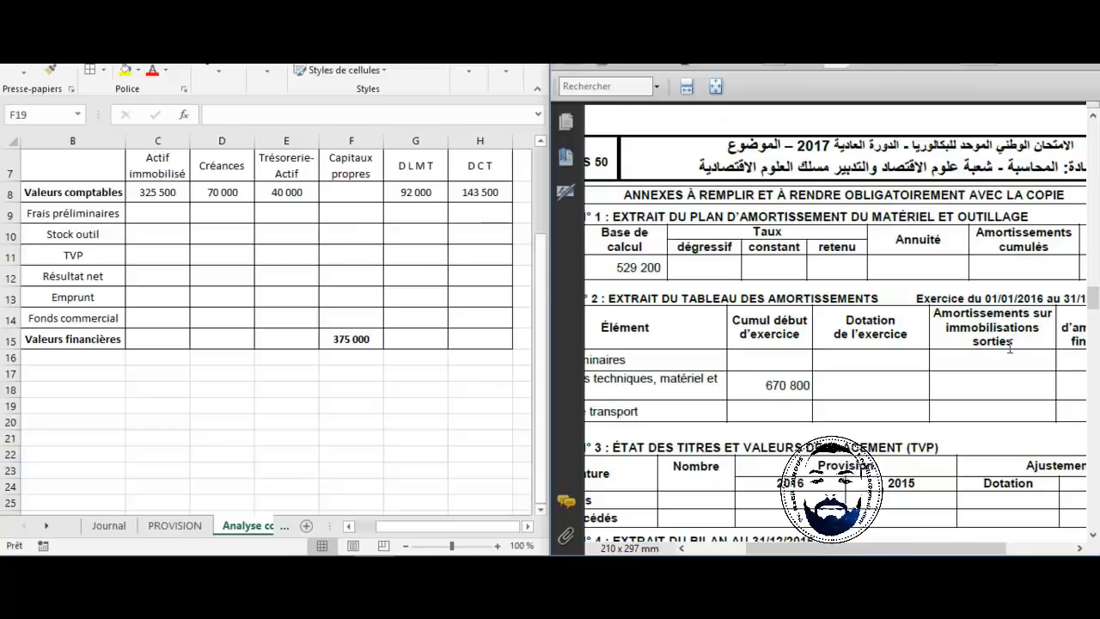
scroll(1010, 347, "up", 10)
scroll(1010, 347, "up", 10)
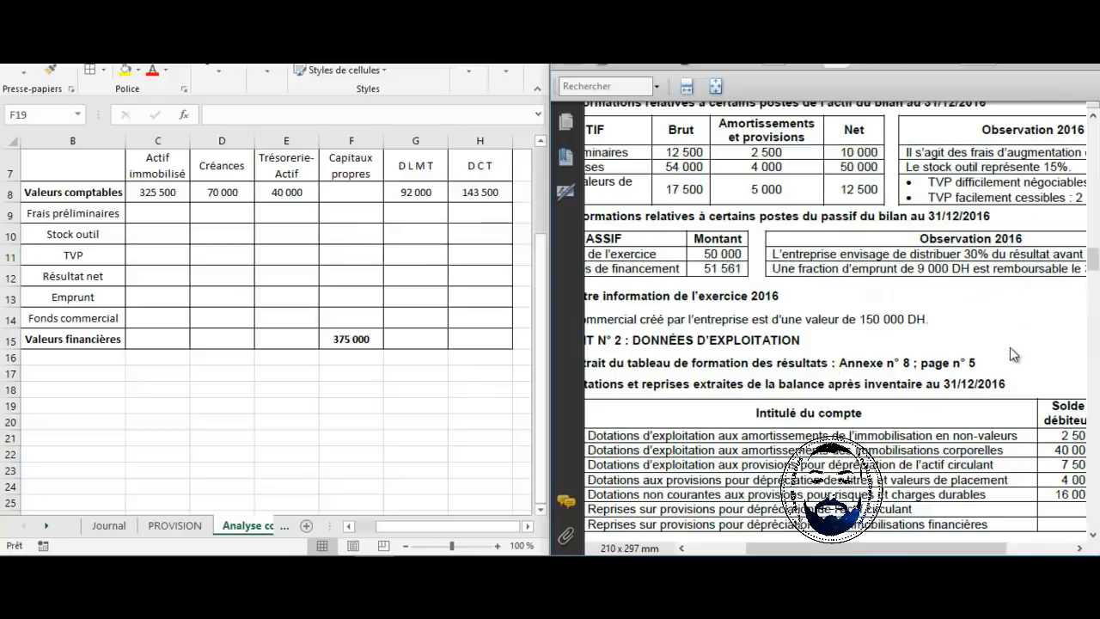
left_click_drag(996, 551, 961, 553)
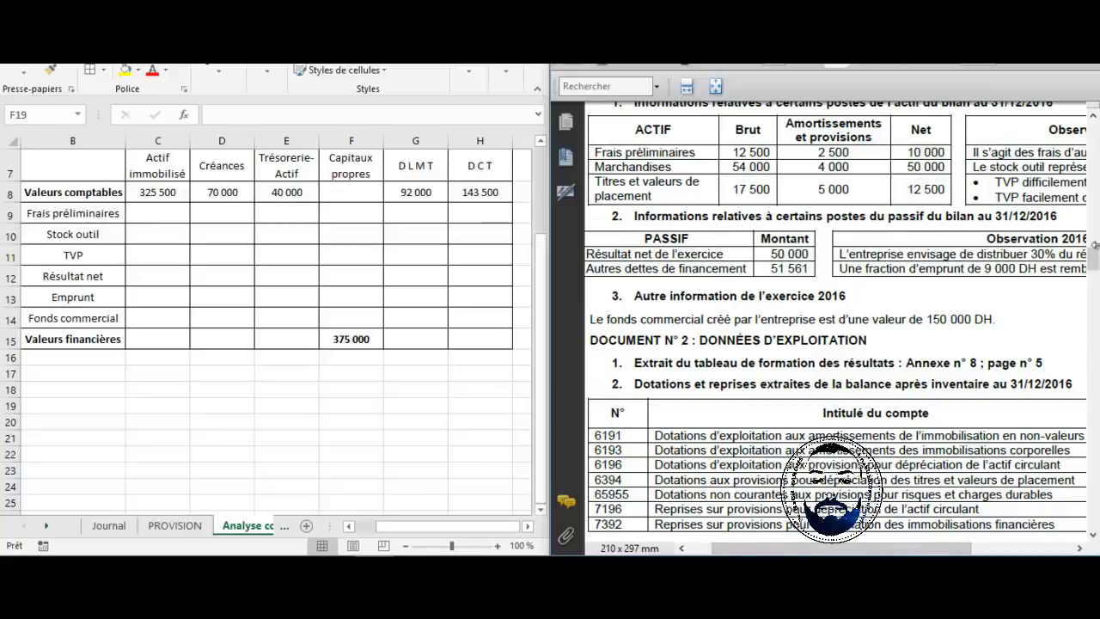
left_click(1093, 116)
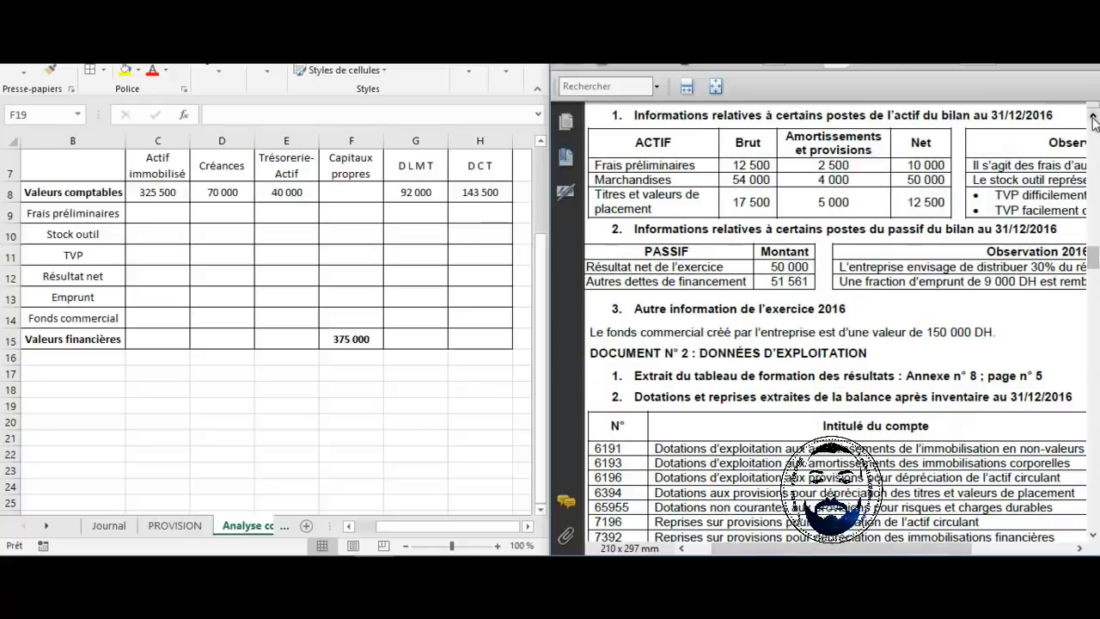
left_click(1093, 116)
left_click_drag(946, 178, 908, 178)
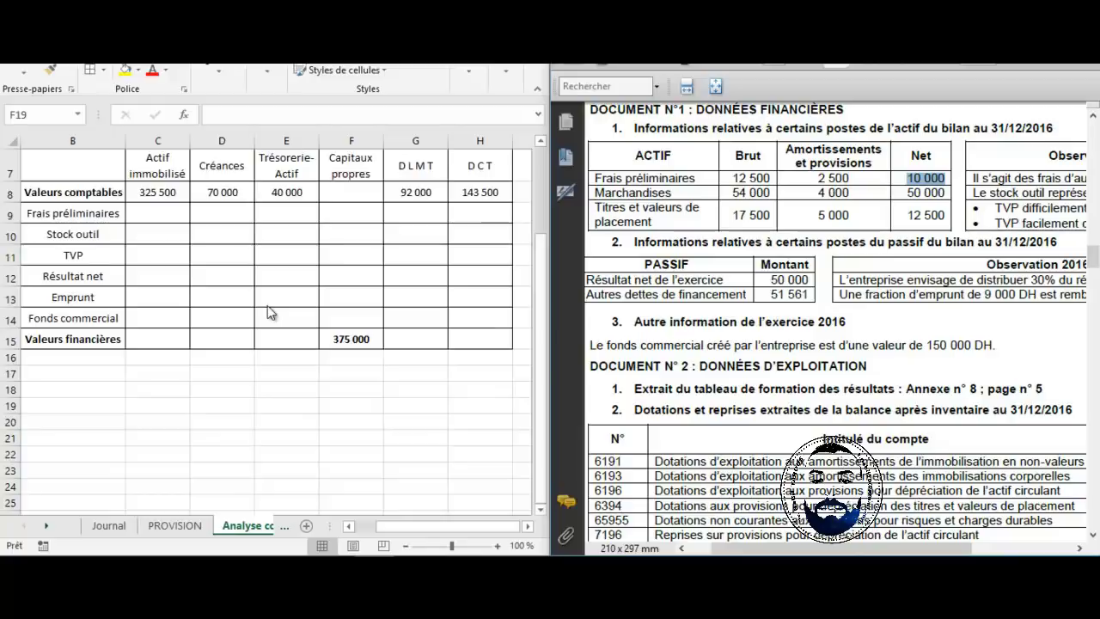
left_click(149, 214)
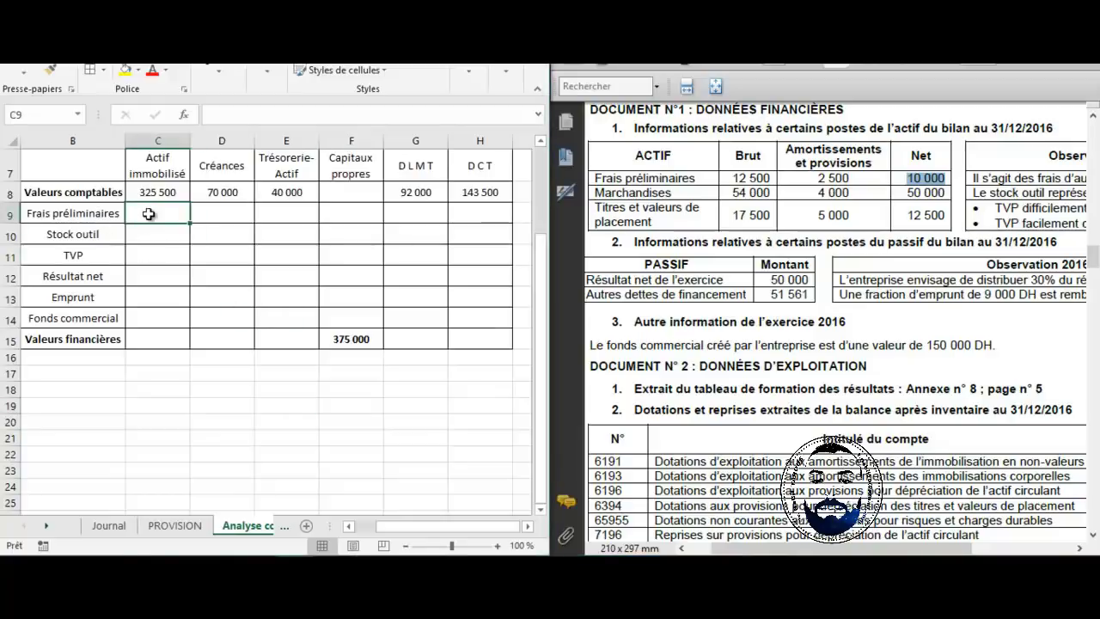
type("-10 000")
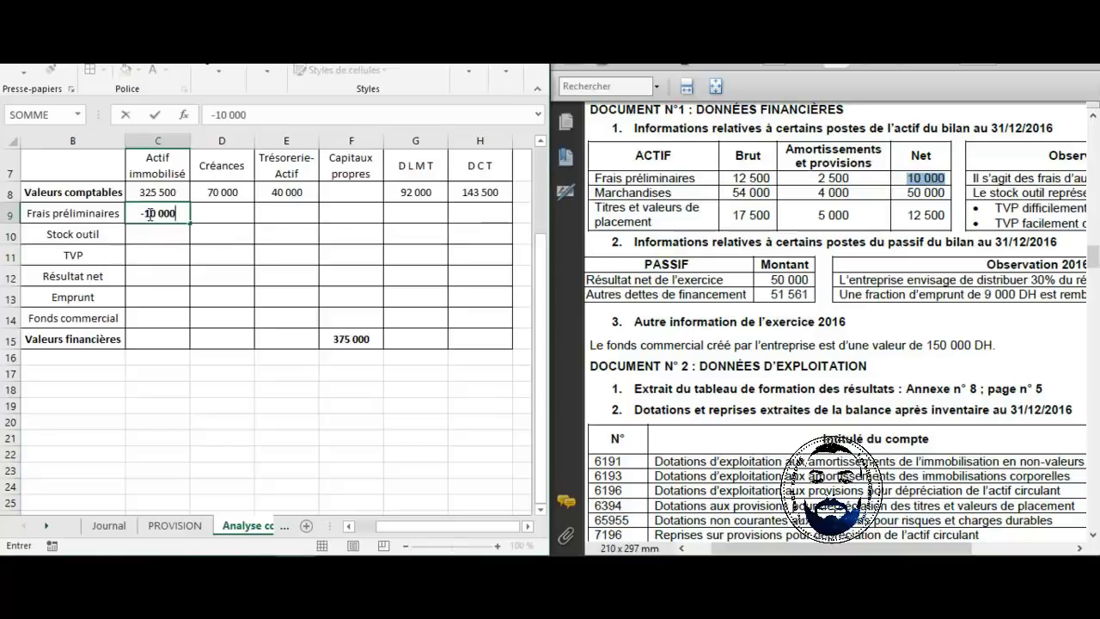
key("Return")
left_click(197, 296)
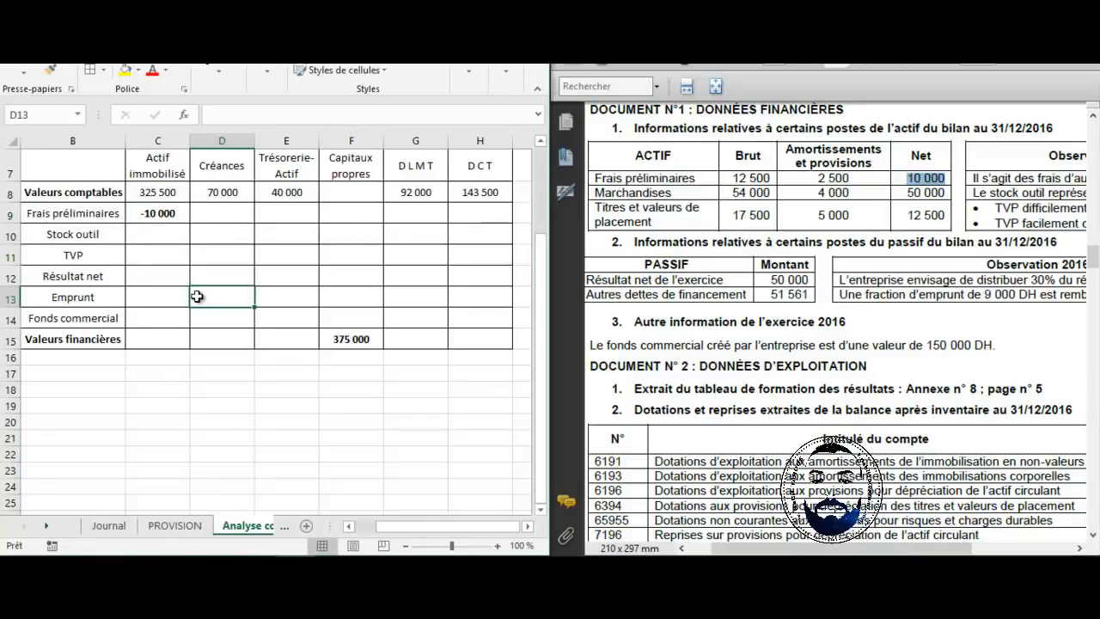
Enter -10 000 for Frais préliminaires under Capitaux propres in cell F9.
left_click(172, 214)
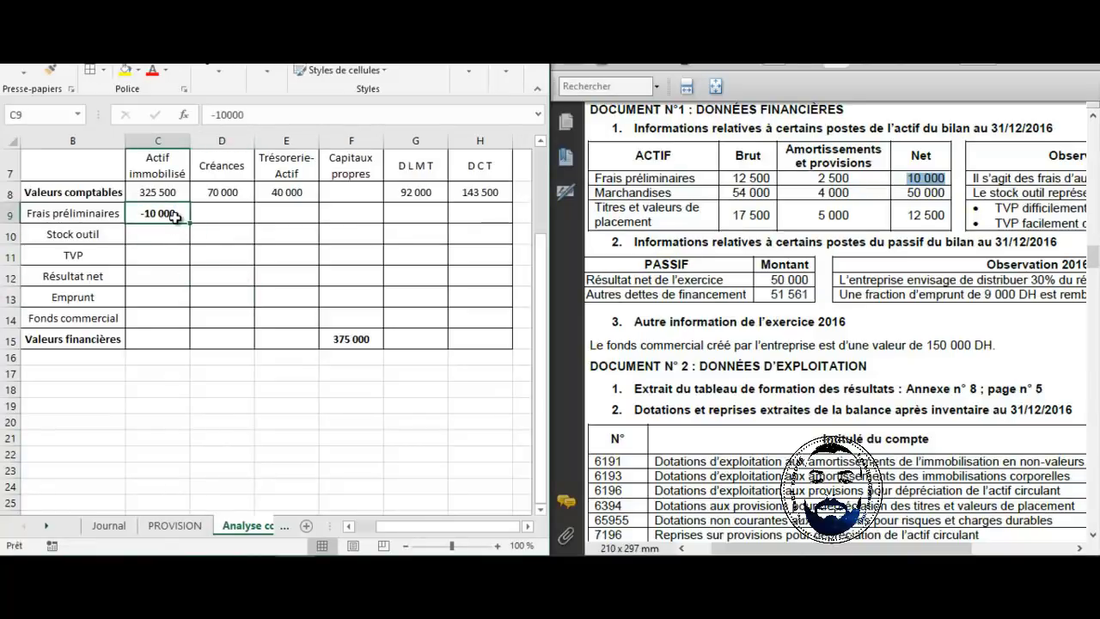
left_click(358, 217)
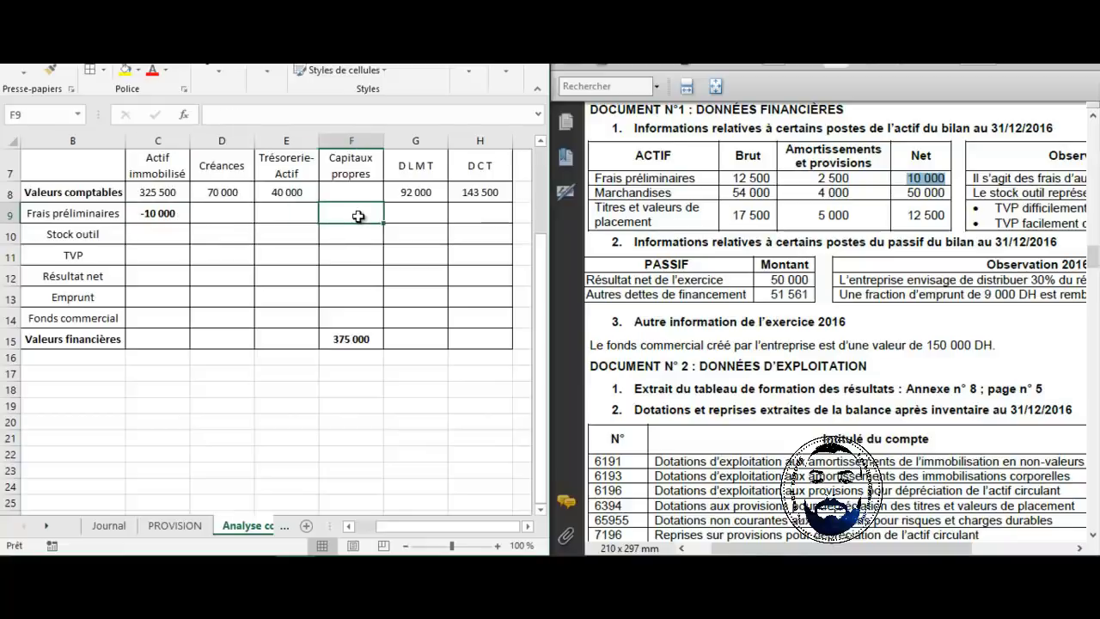
type("-10 000")
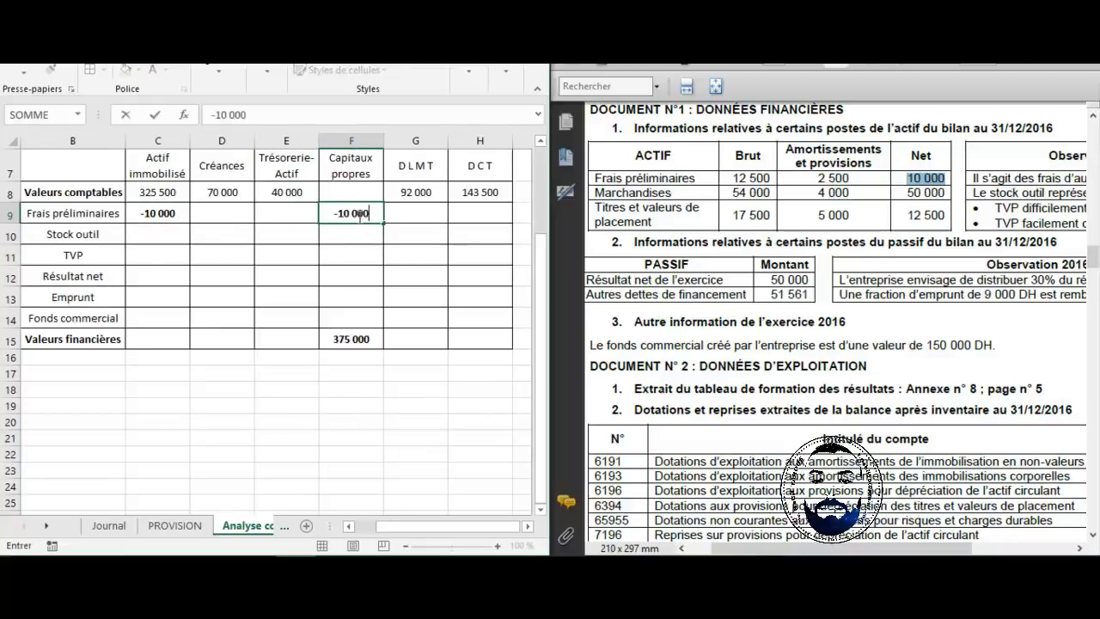
left_click(352, 248)
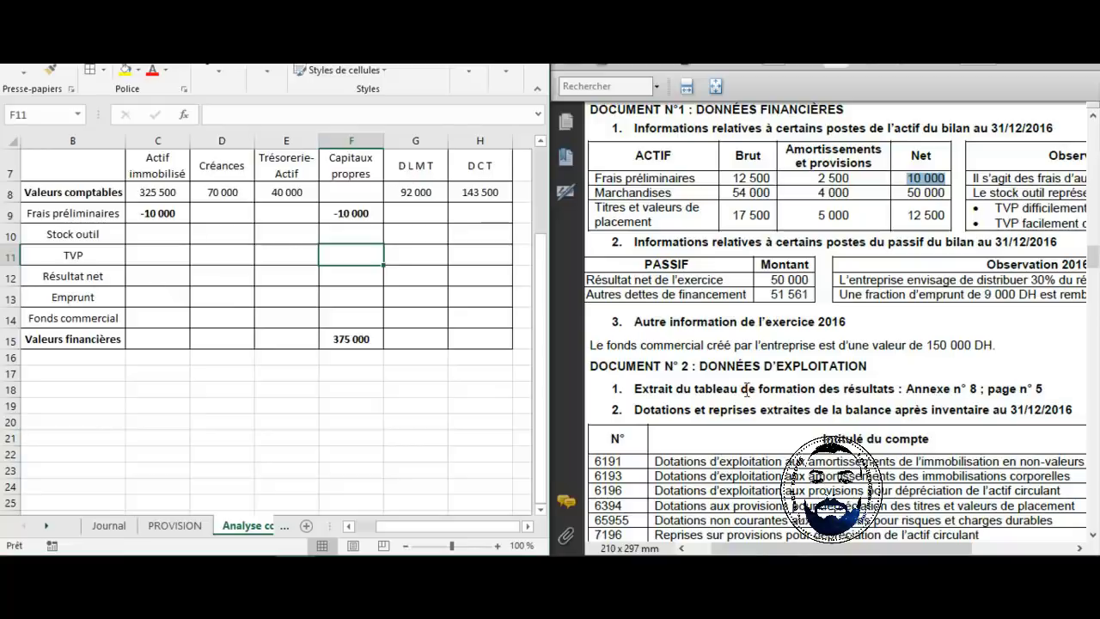
Bring the Observation 2016 column of Document n° 1 into view and open the Windows Calculator (Calculatrice).
left_click_drag(853, 551, 895, 555)
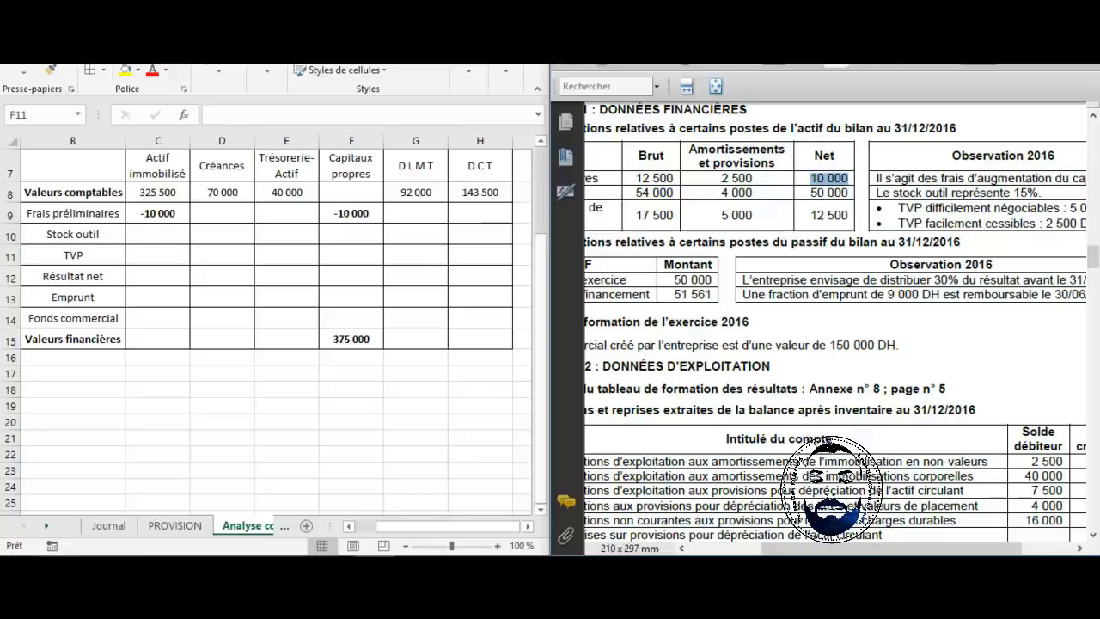
key("super")
type("alcu")
key("BackSpace")
key("BackSpace")
key("BackSpace")
key("BackSpace")
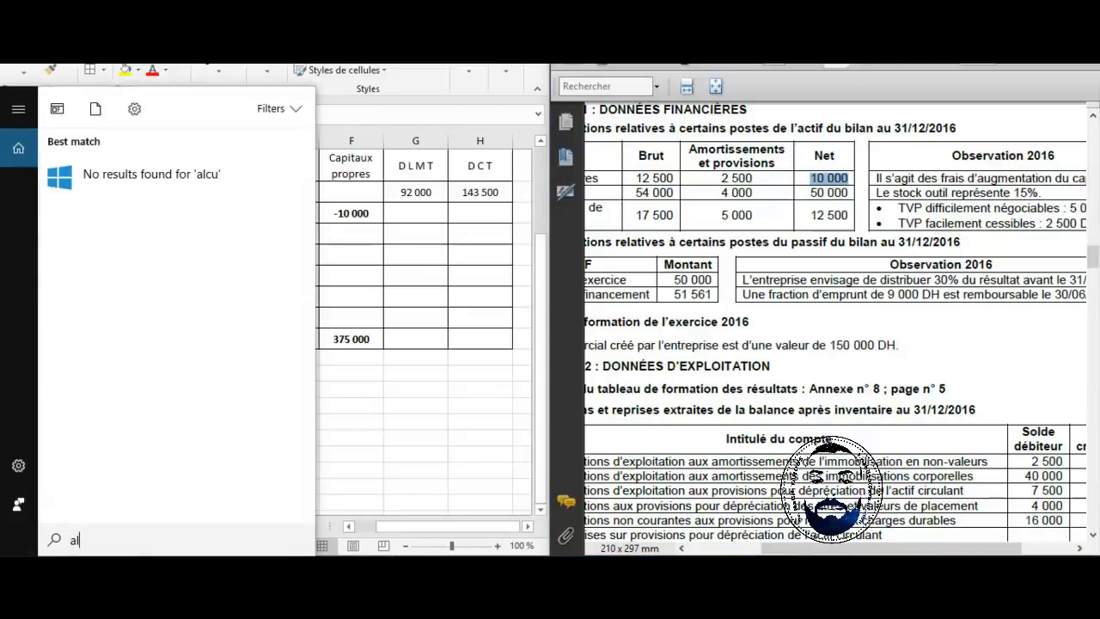
type("cal")
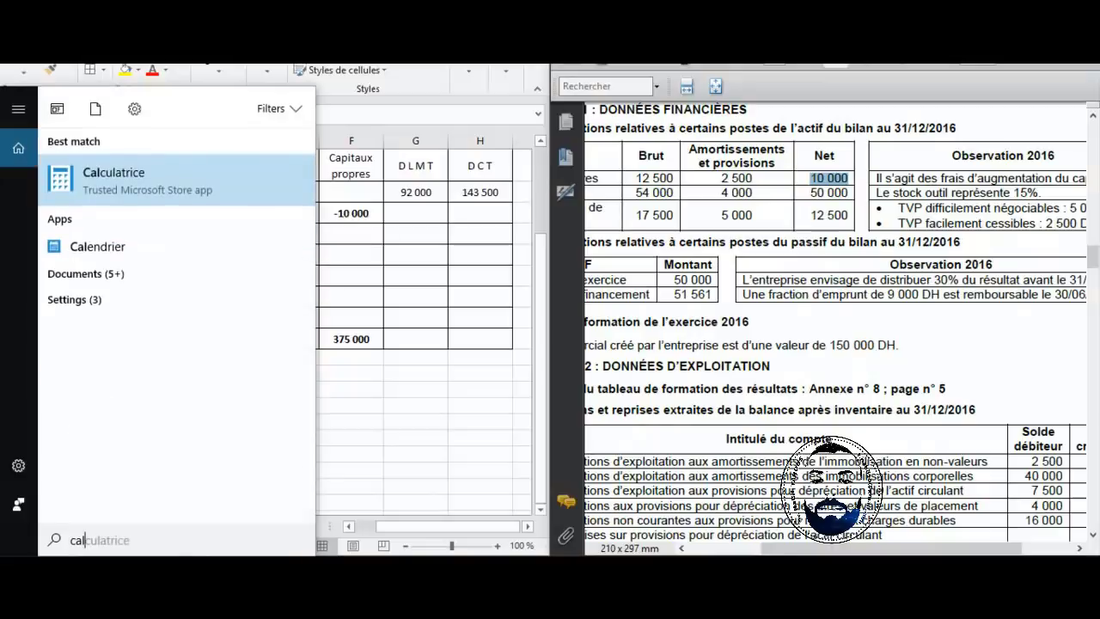
key("Return")
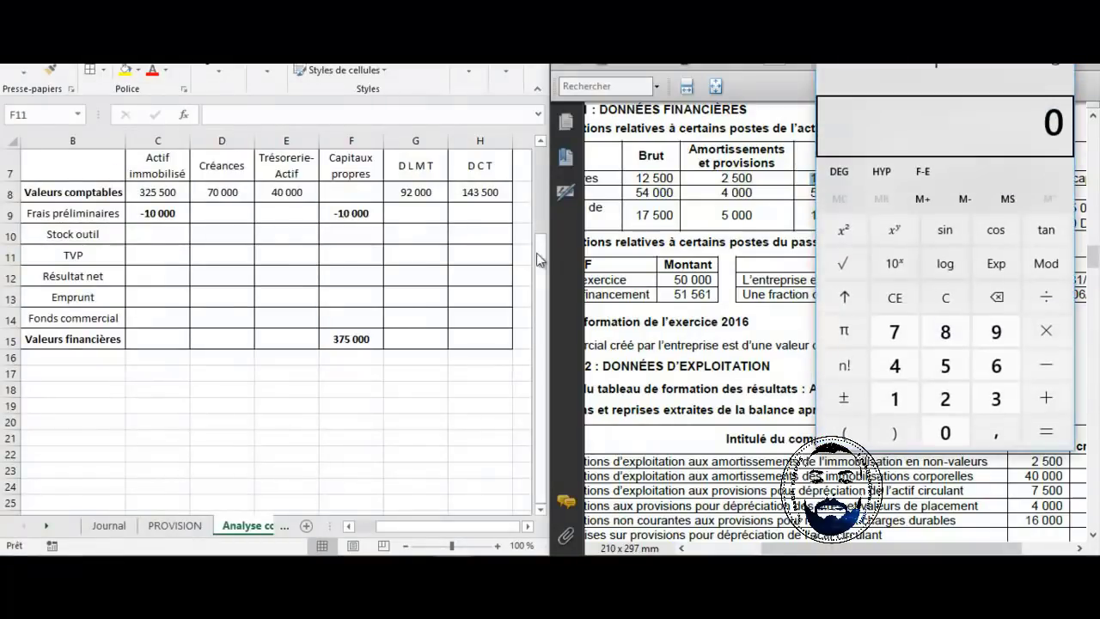
Calculate the stock outil as 50000 × 15 ÷ 100 in the Calculator and close it.
left_click(946, 365)
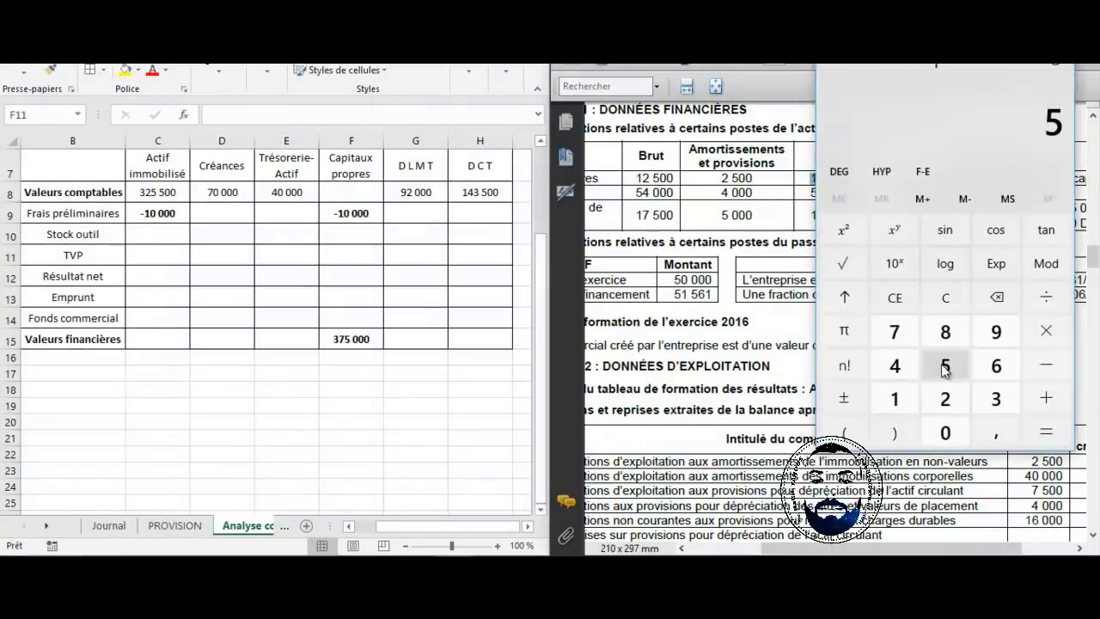
left_click(946, 434)
left_click(946, 434)
left_click(946, 434)
left_click(946, 434)
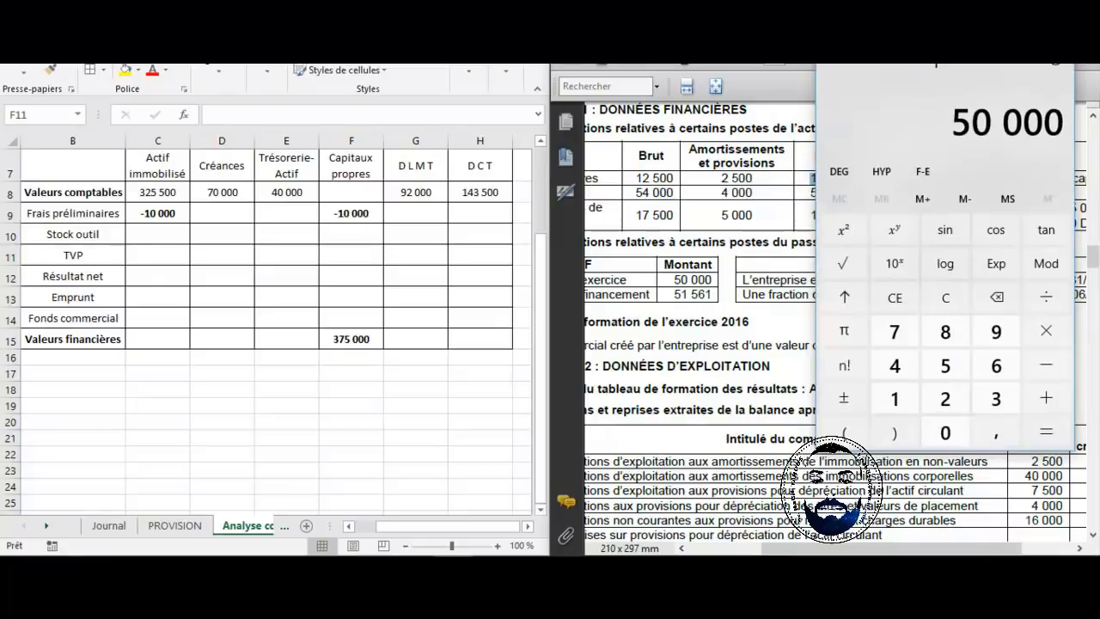
left_click_drag(919, 39, 469, 43)
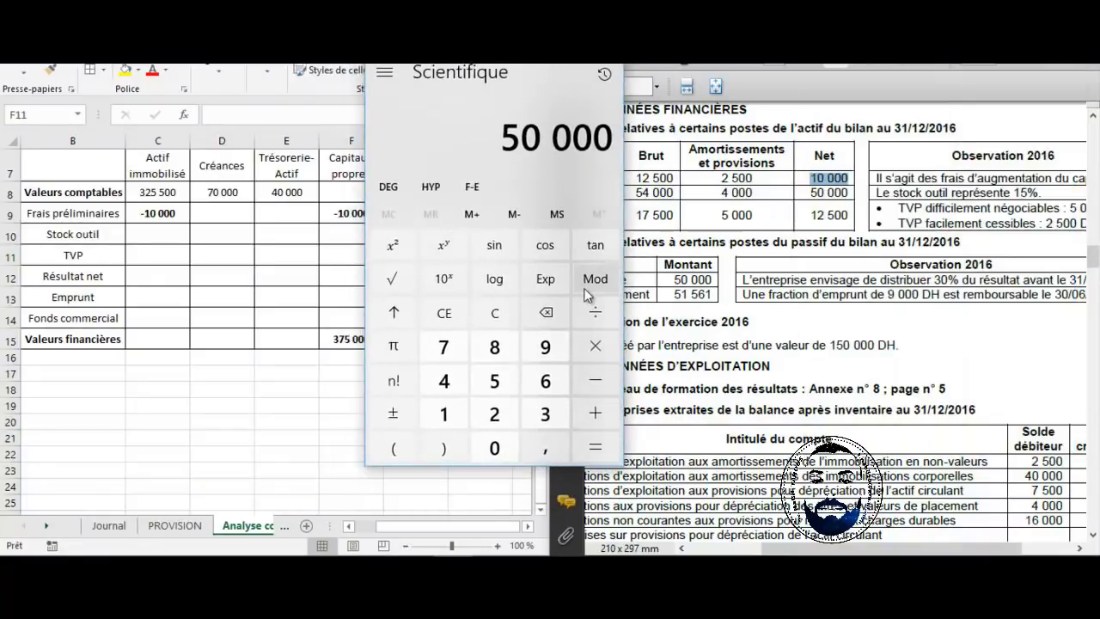
left_click(578, 345)
left_click(443, 414)
left_click(494, 381)
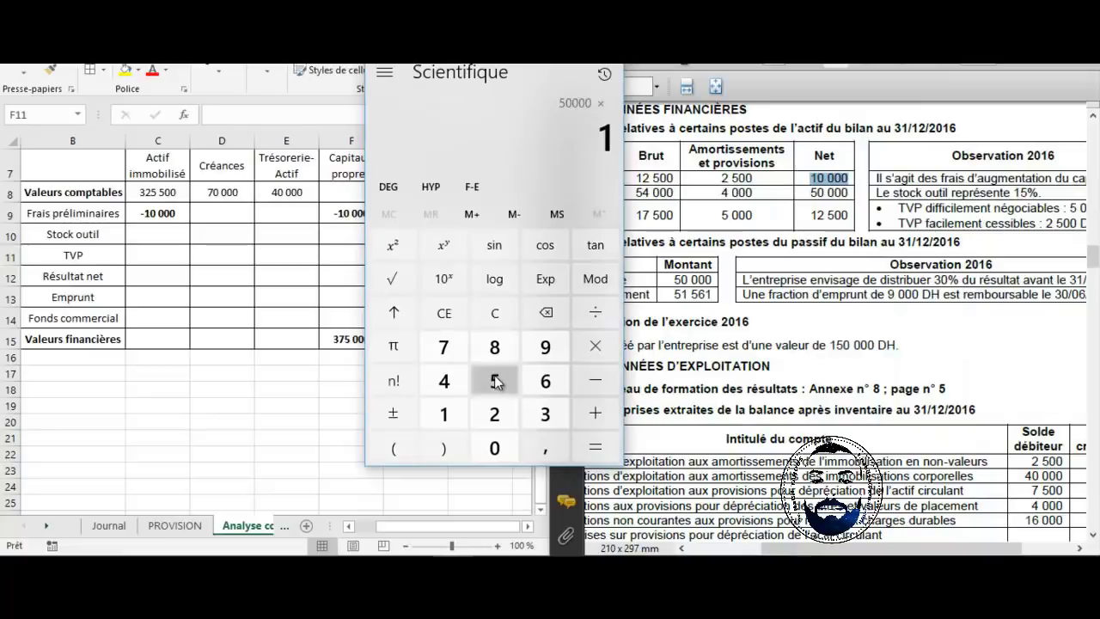
left_click(595, 312)
left_click(444, 414)
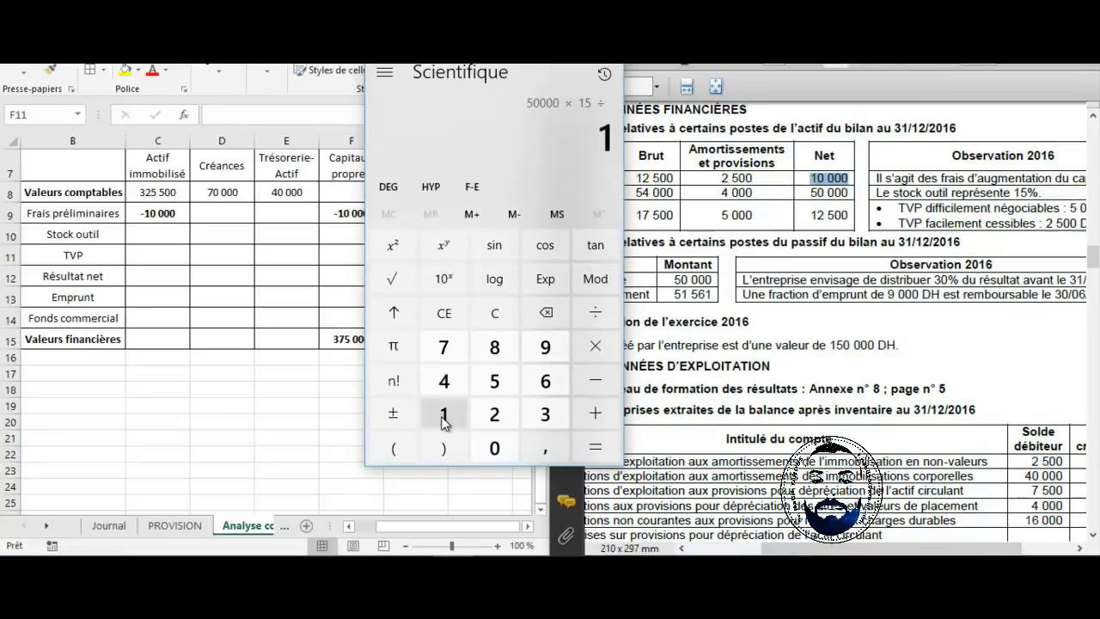
left_click(497, 448)
left_click(497, 448)
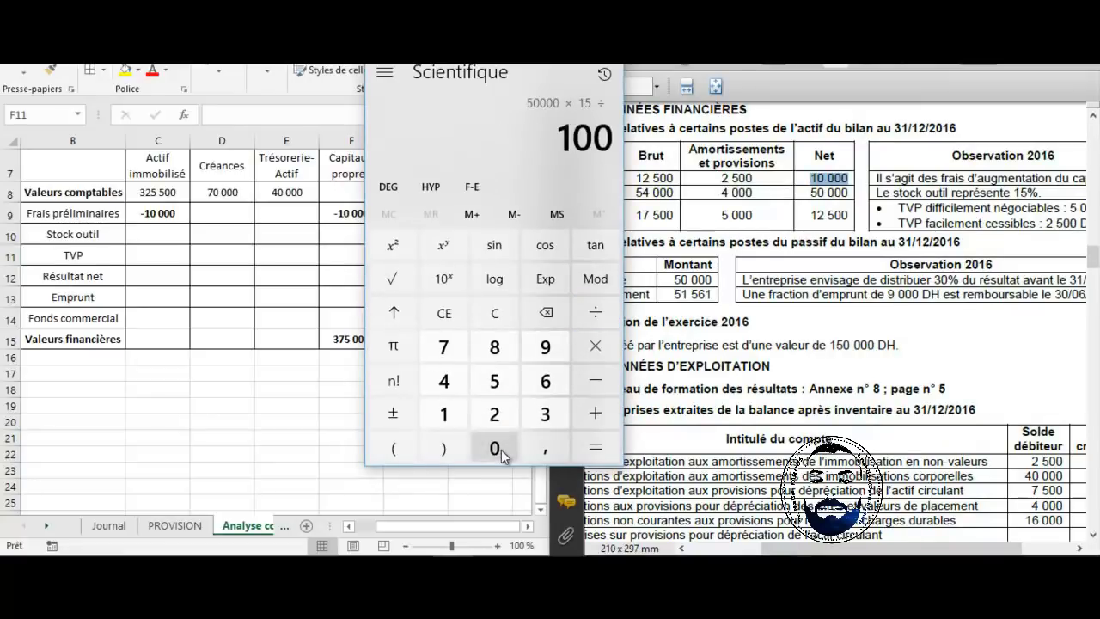
left_click(589, 456)
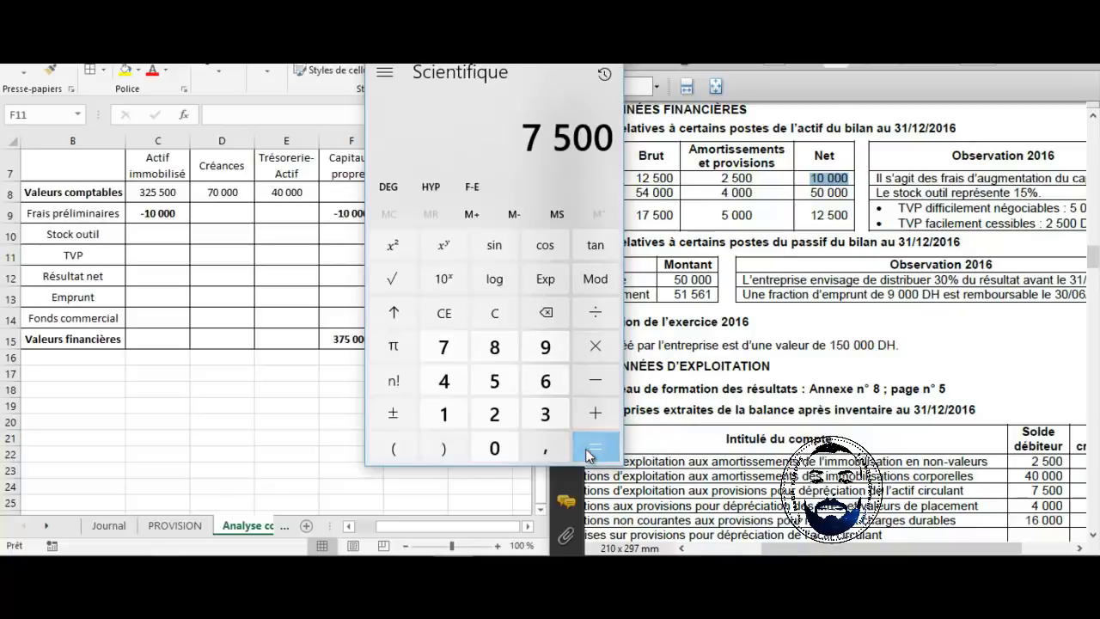
key("alt+F4")
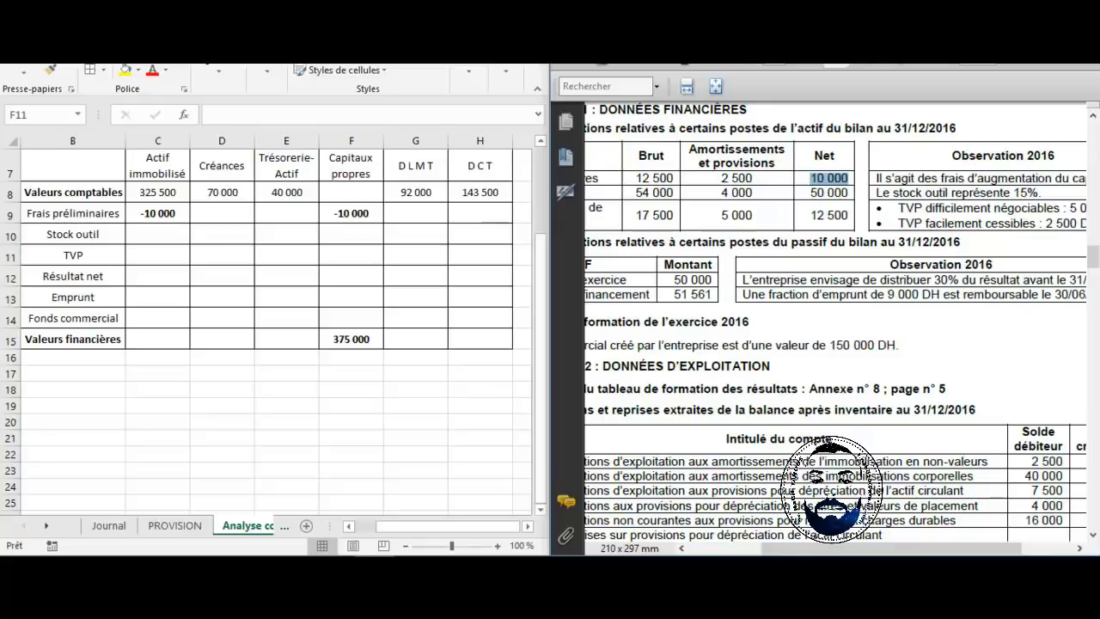
Enter + 7500 for Stock outil under Actif immobilisé in cell C10.
left_click(168, 233)
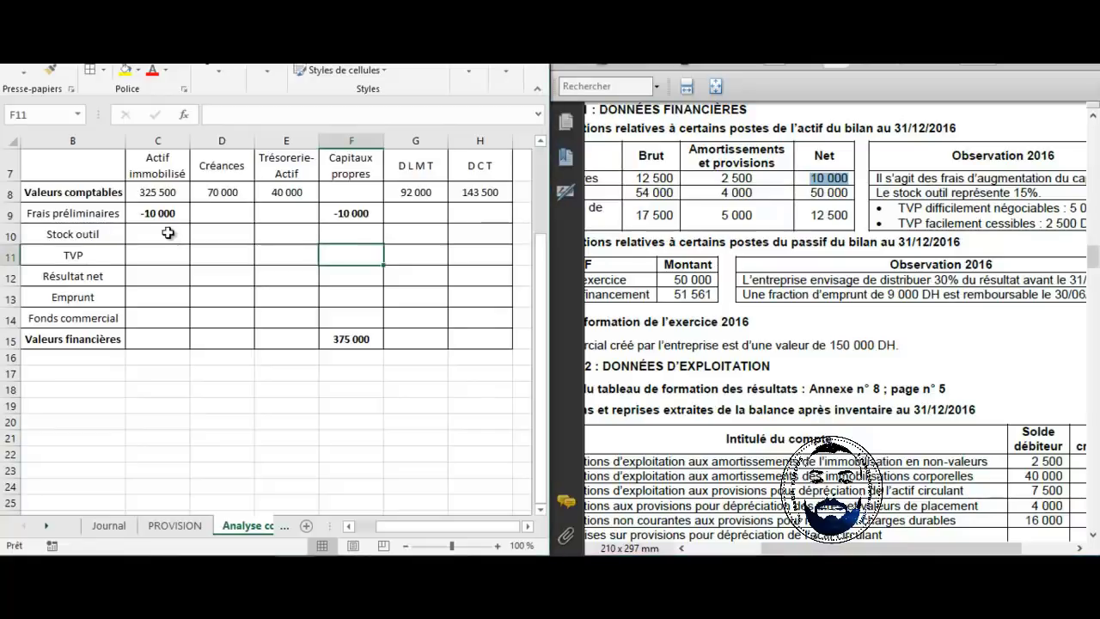
double_click(169, 233)
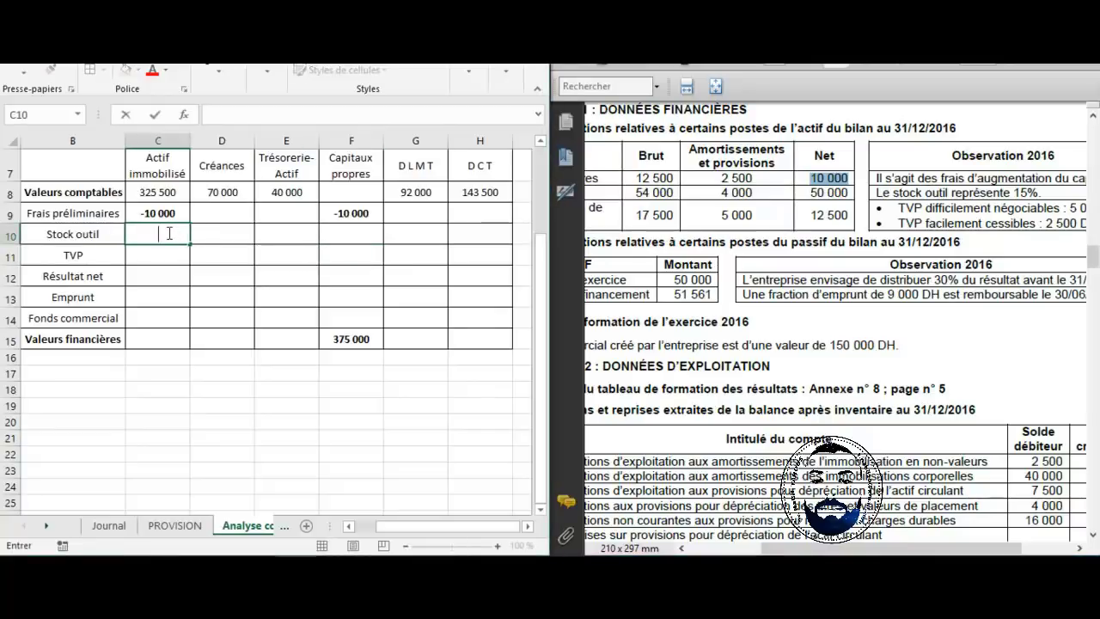
type("+ 7500")
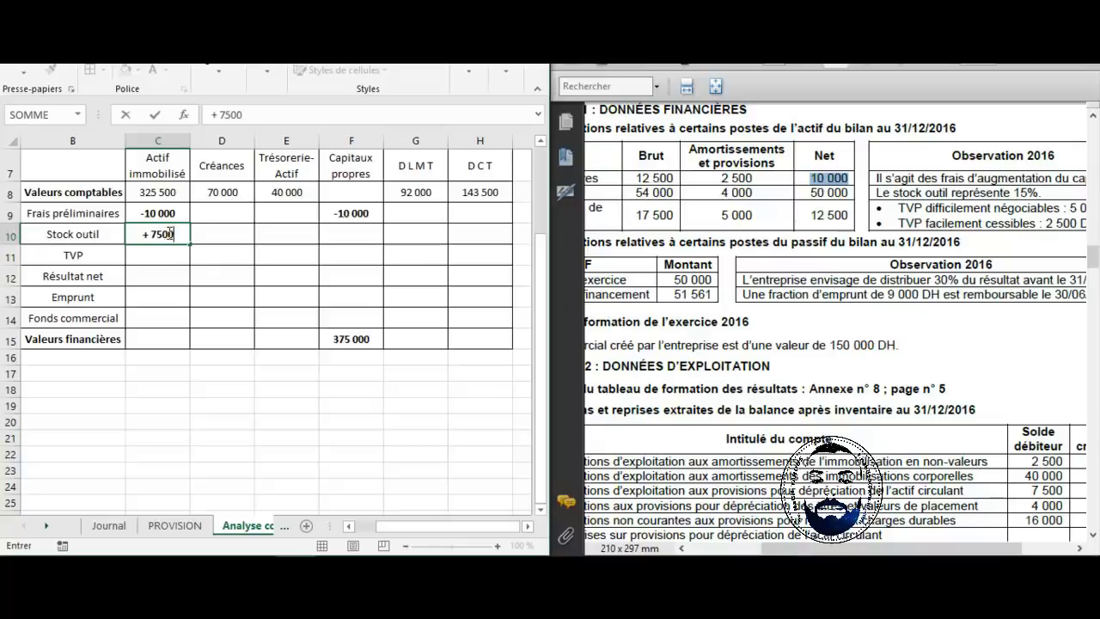
key("Return")
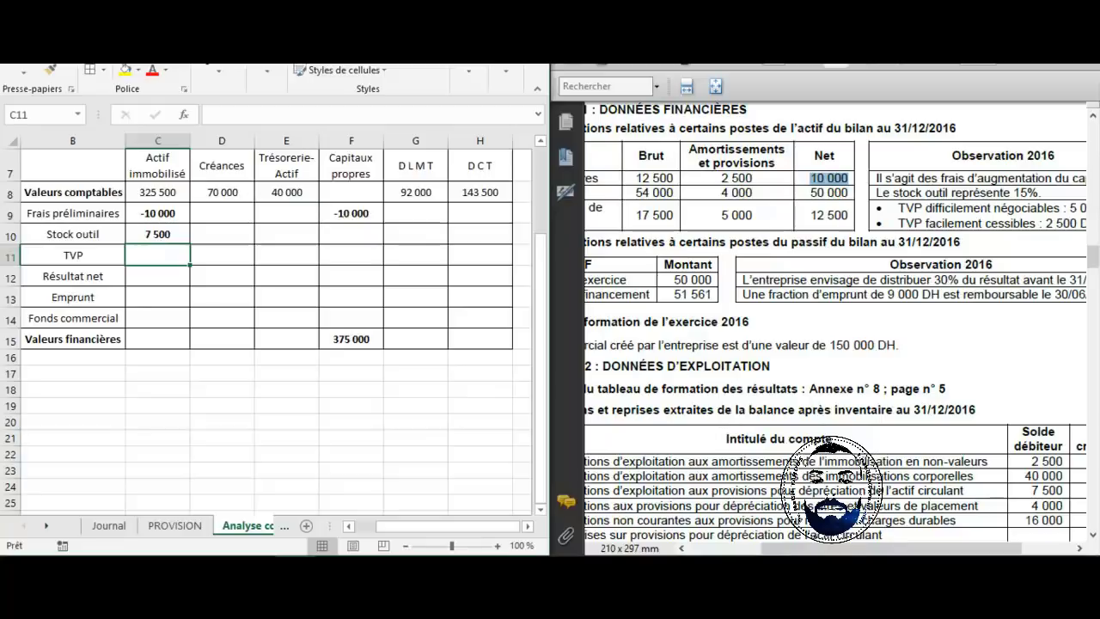
Copy the TVP difficilement négociables amount 5 000 from Document n° 1 into the TVP row under Actif immobilisé in C11.
mouse_move(849, 548)
left_mouse_down()
mouse_move(778, 552)
mouse_move(892, 556)
mouse_move(886, 383)
left_mouse_up()
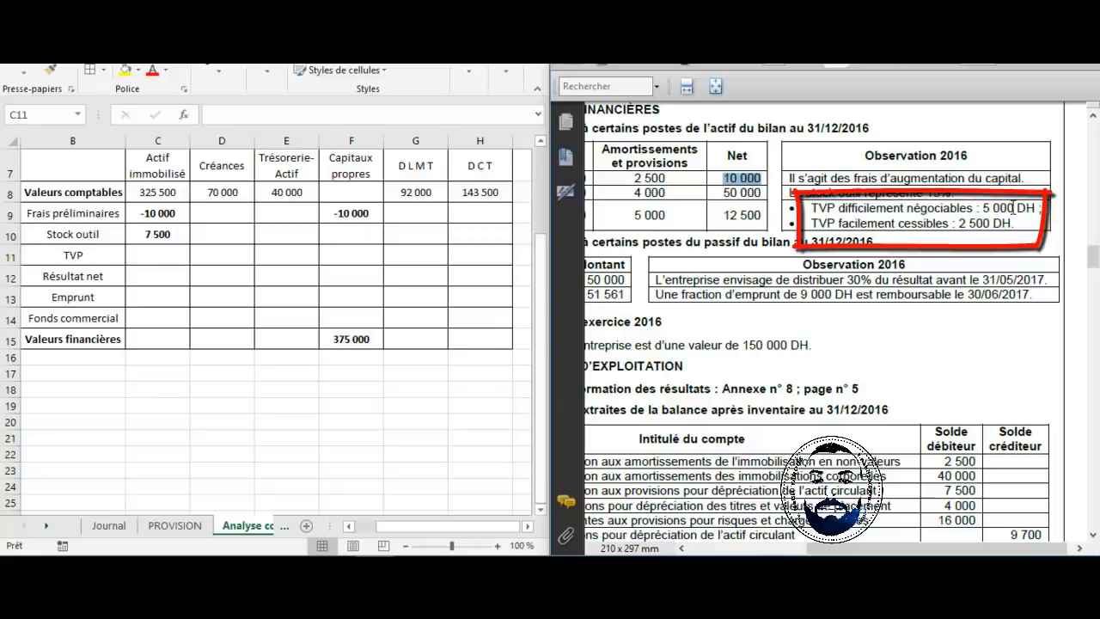
left_click_drag(1014, 208, 982, 208)
key("ctrl+c")
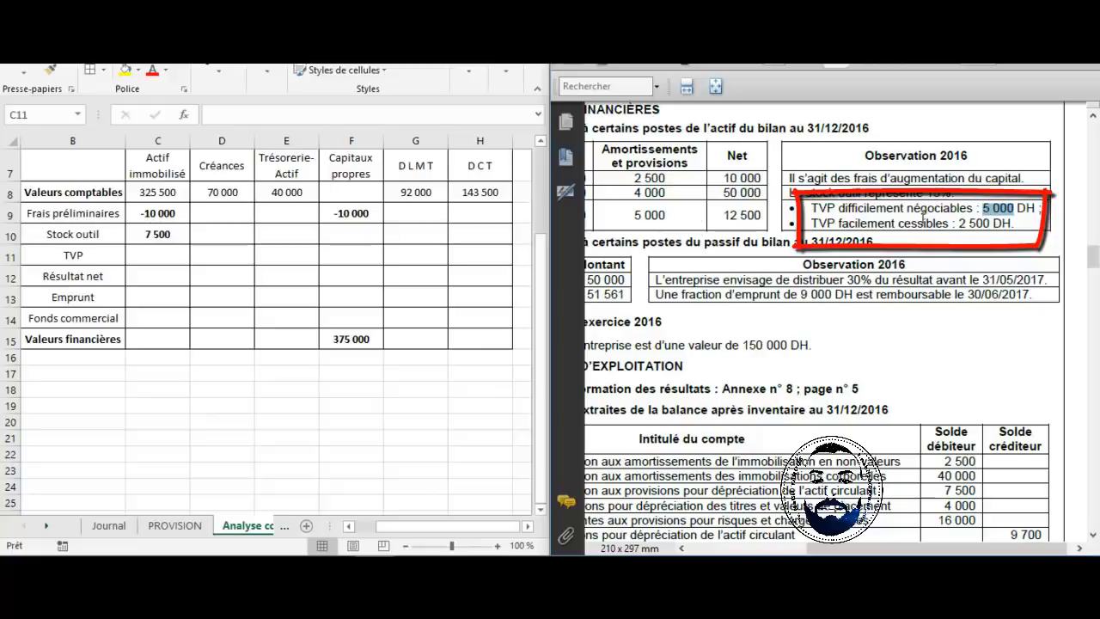
left_click(161, 254)
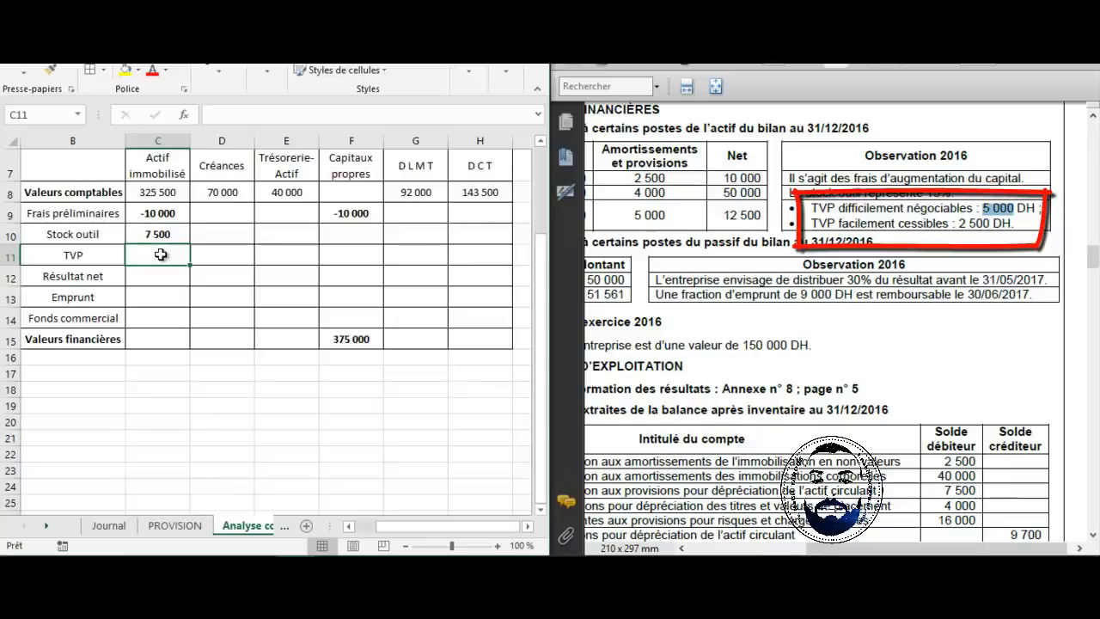
key("ctrl+v")
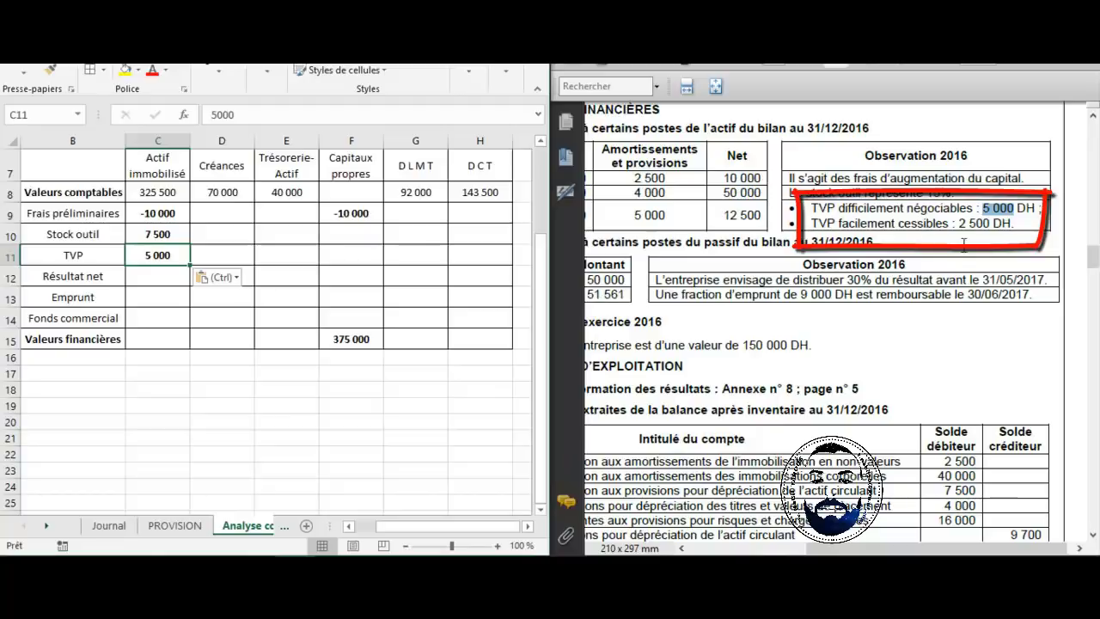
Copy the TVP facilement cessibles amount 2 500 from Document n° 1 into the TVP row under Trésorerie-Actif in E11.
left_click_drag(994, 223, 967, 232)
key("ctrl+c")
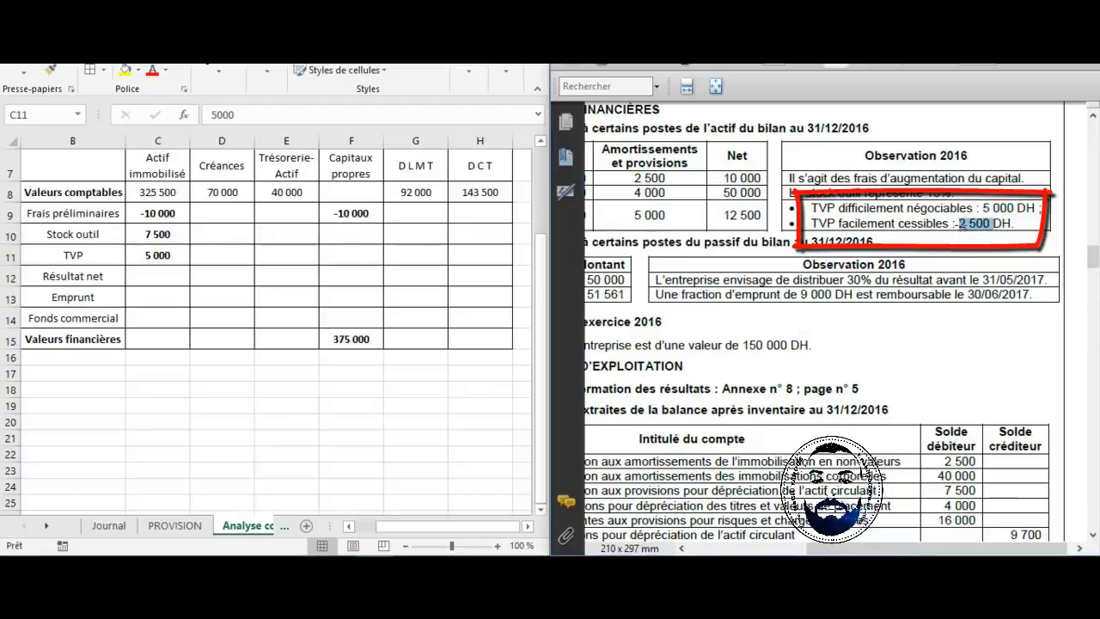
left_click(294, 256)
key("ctrl+v")
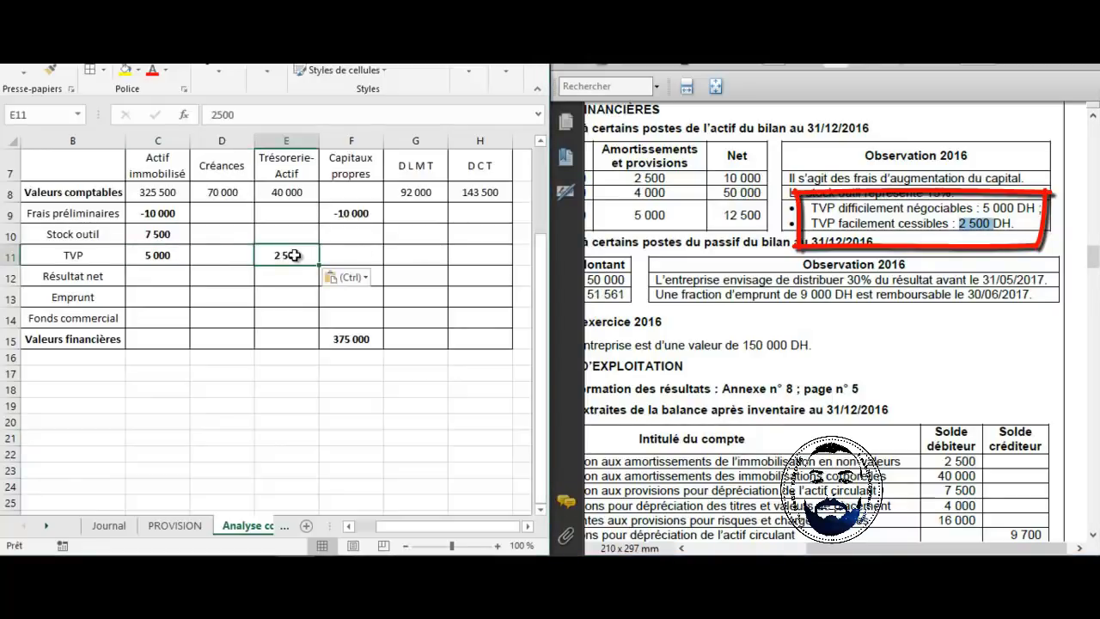
left_click(286, 335)
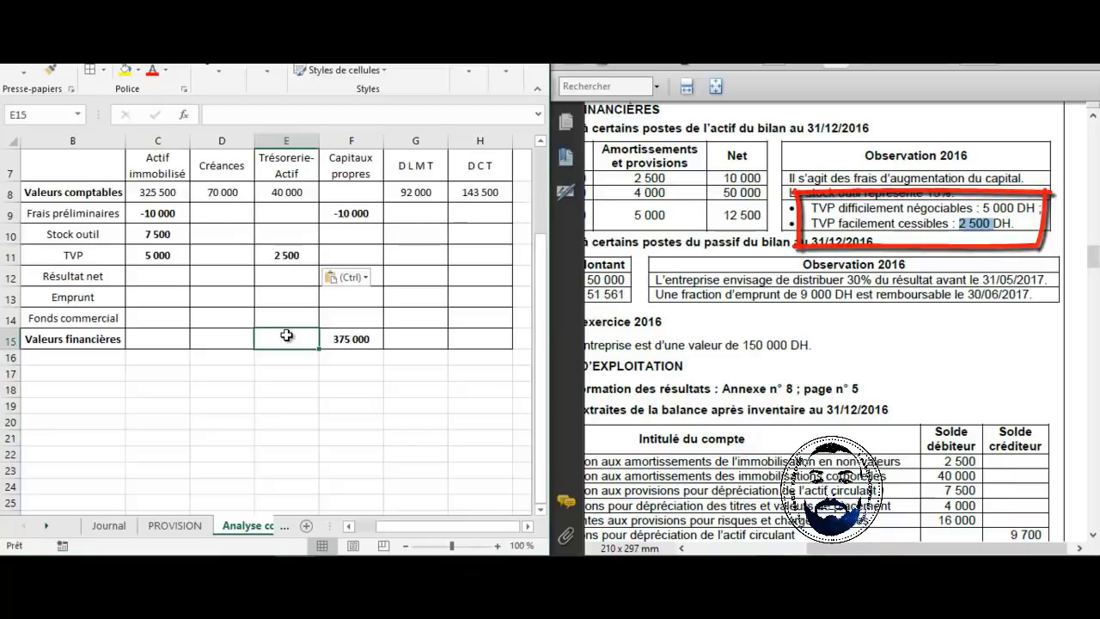
left_click(301, 254)
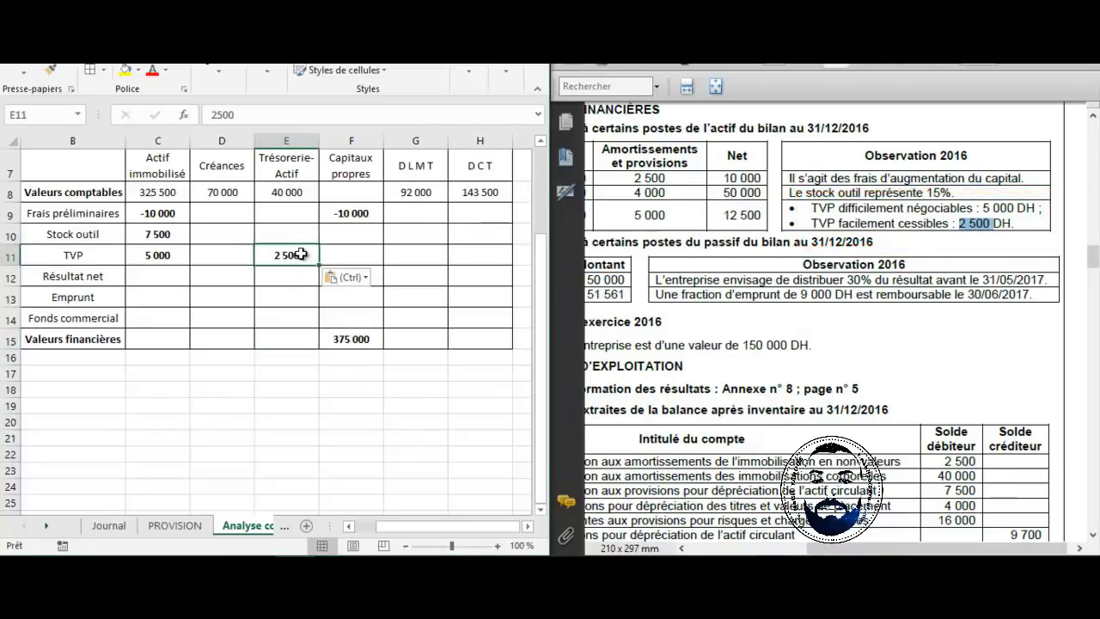
left_click(162, 256)
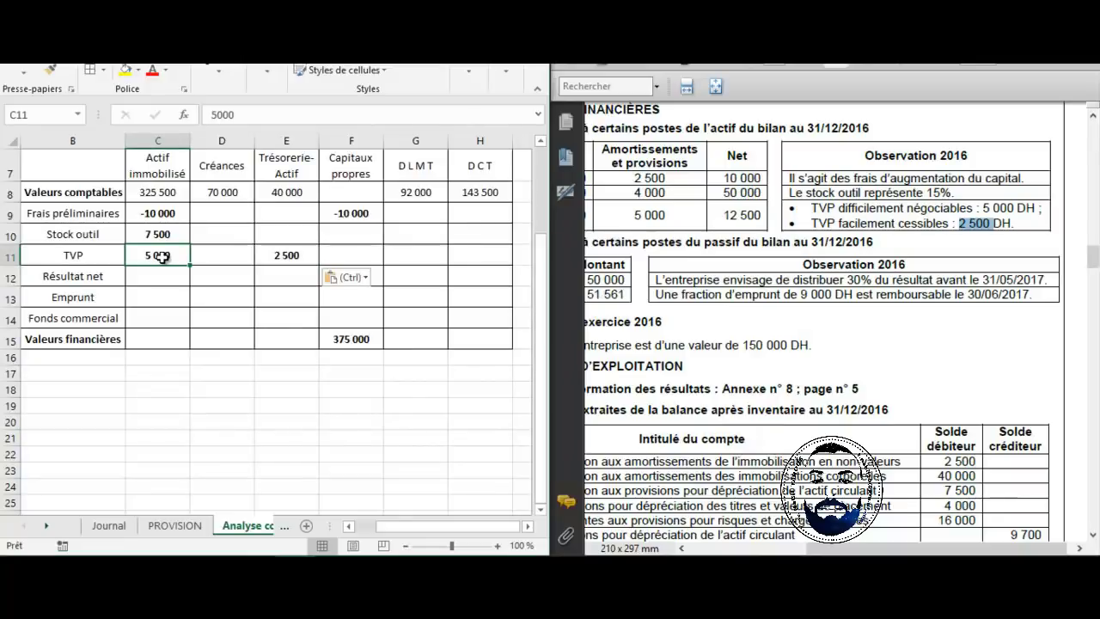
left_click(286, 255)
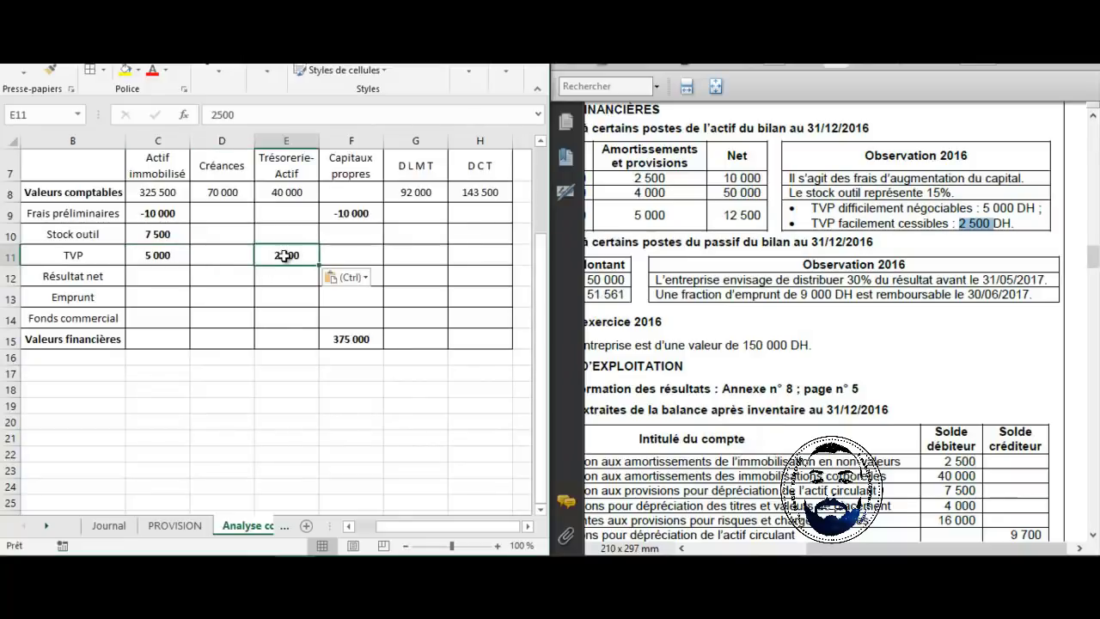
left_click(168, 258)
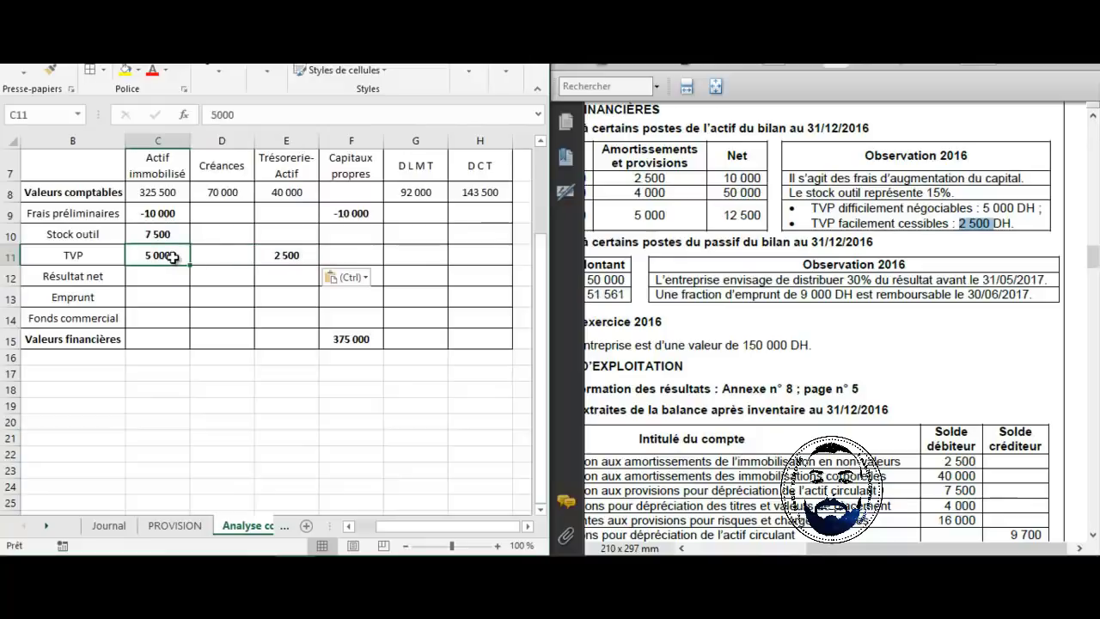
Enter -7500 for TVP under Créances in cell D11.
left_click(230, 256)
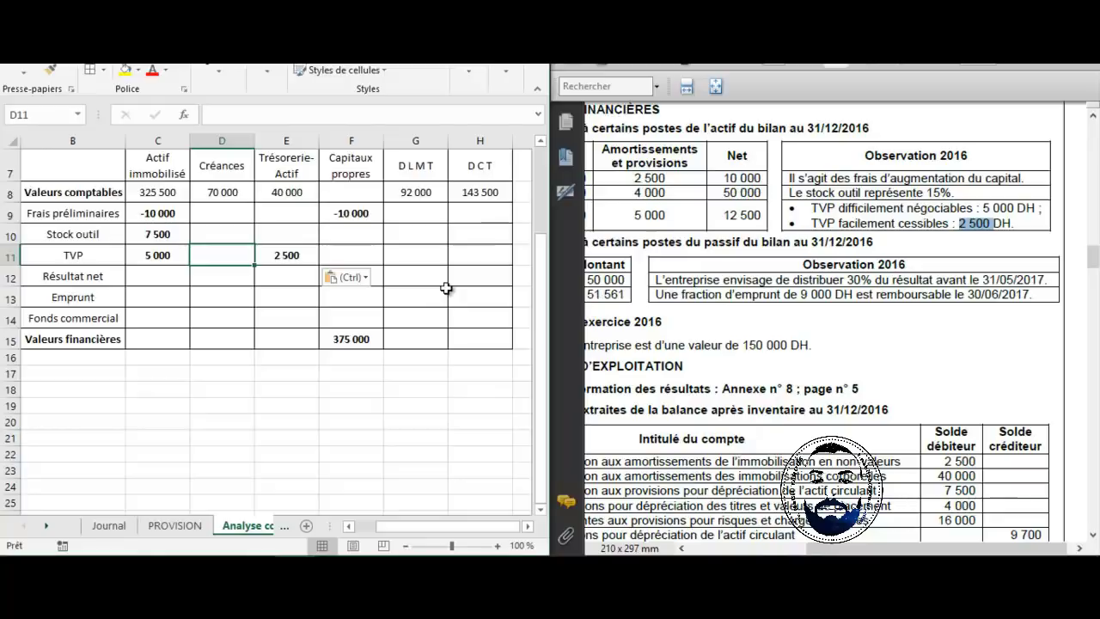
type("-")
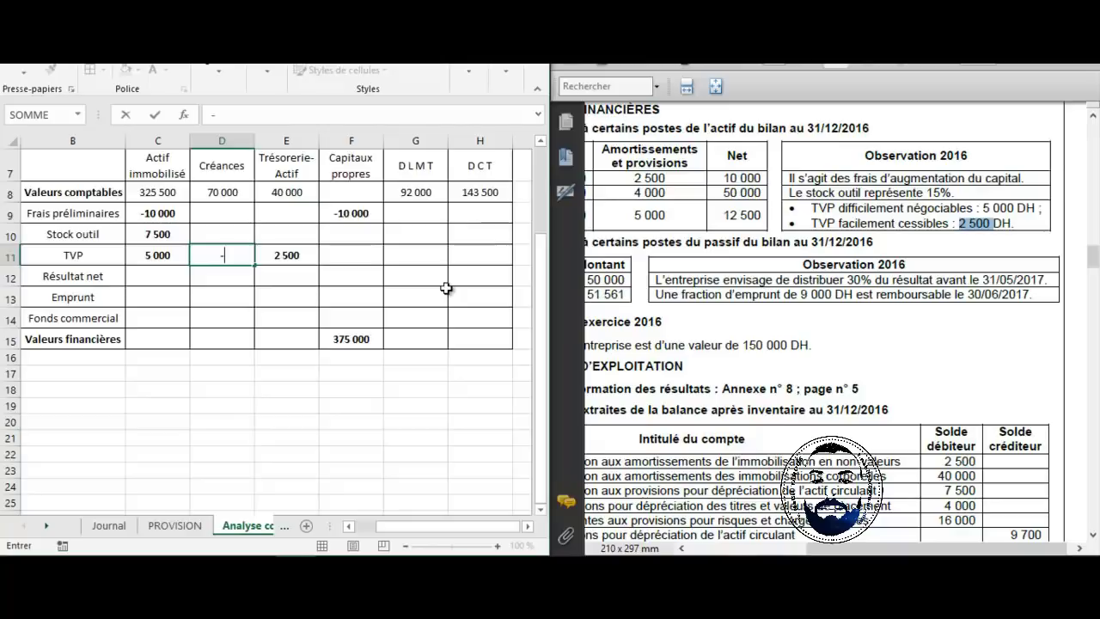
type("7500")
key("Return")
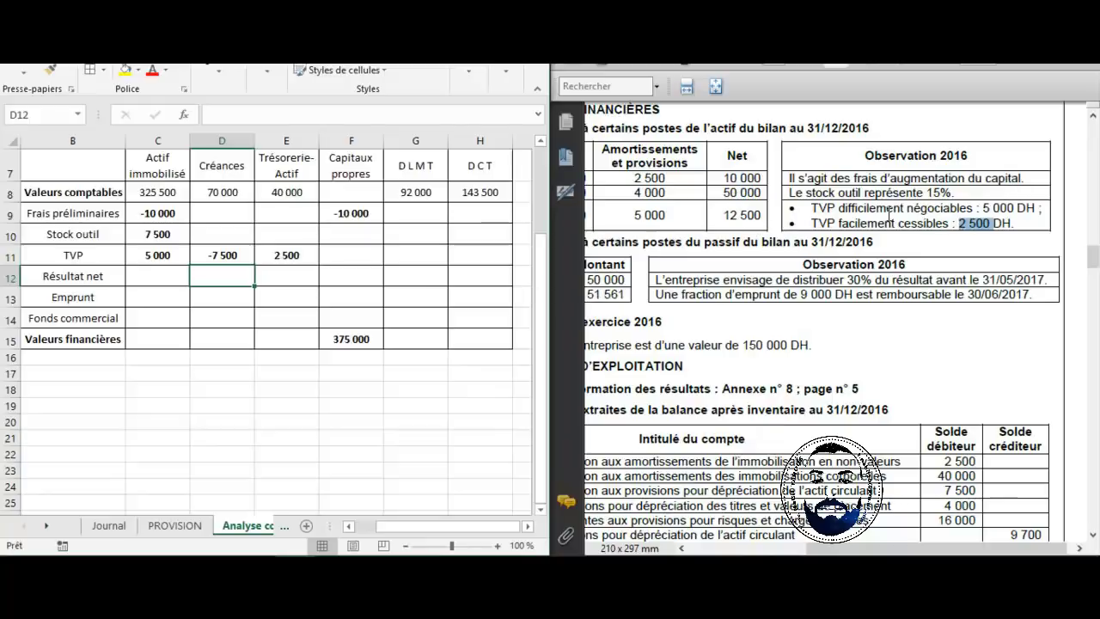
left_click(159, 254)
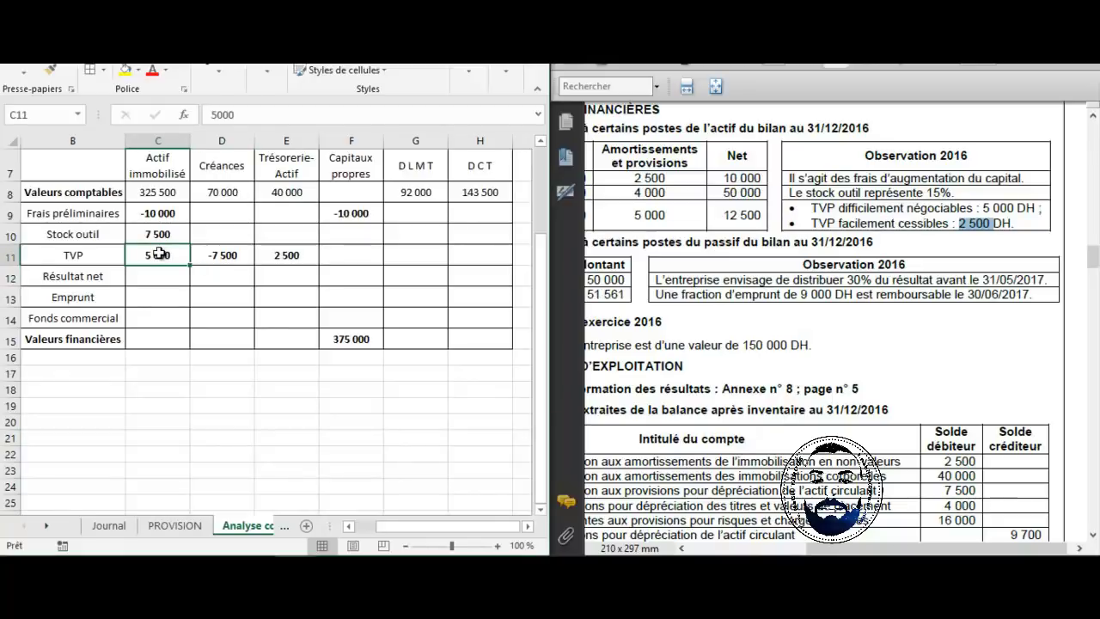
left_click(293, 263)
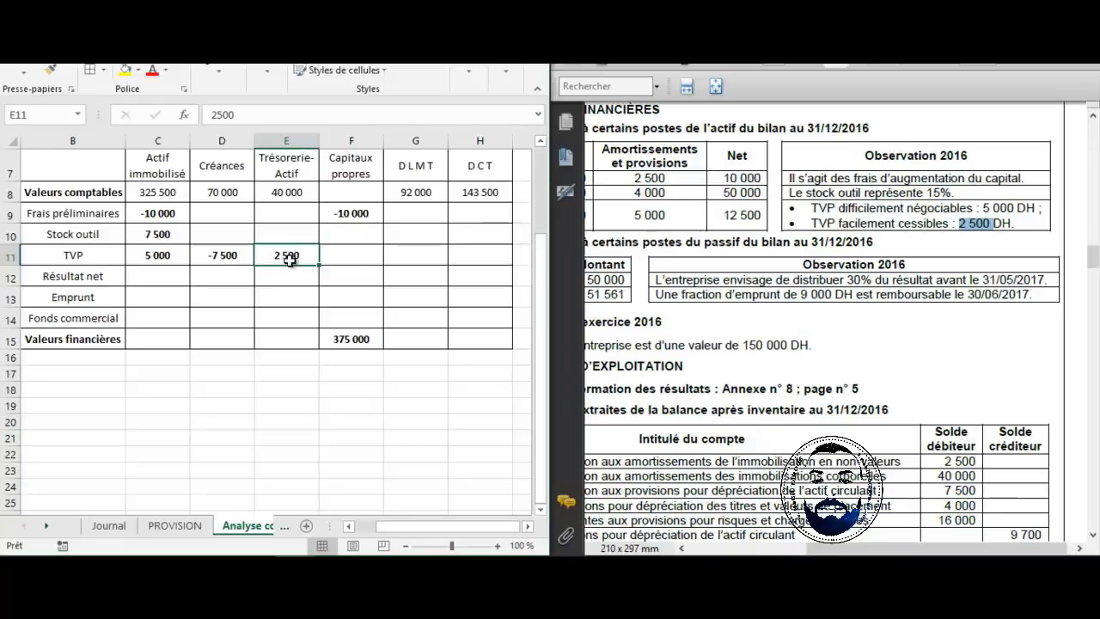
left_click(146, 262)
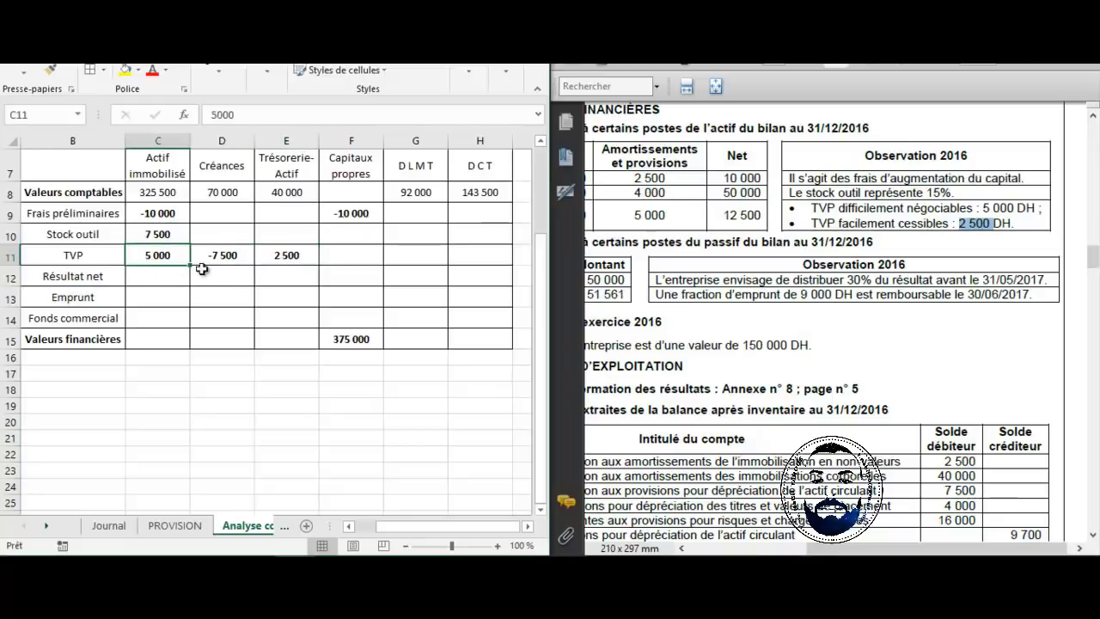
left_click(299, 258)
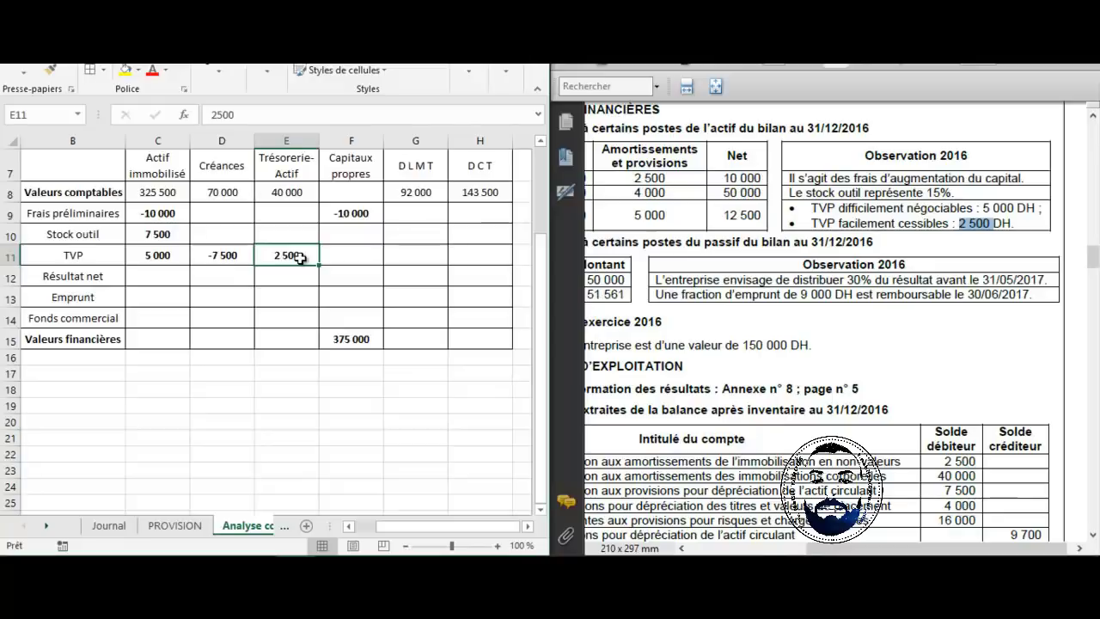
left_click(235, 258)
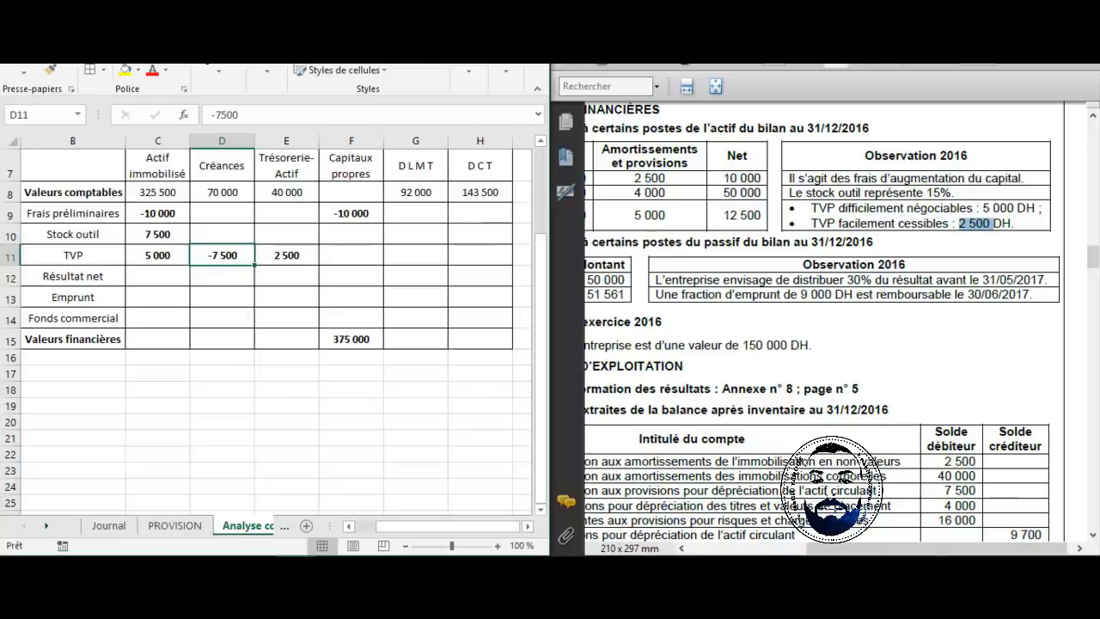
Highlight the net result amount and its 30% distribution rate in the liabilities information of Document n° 1.
left_click_drag(905, 550, 840, 545)
left_click_drag(766, 280, 725, 281)
left_click_drag(851, 551, 893, 553)
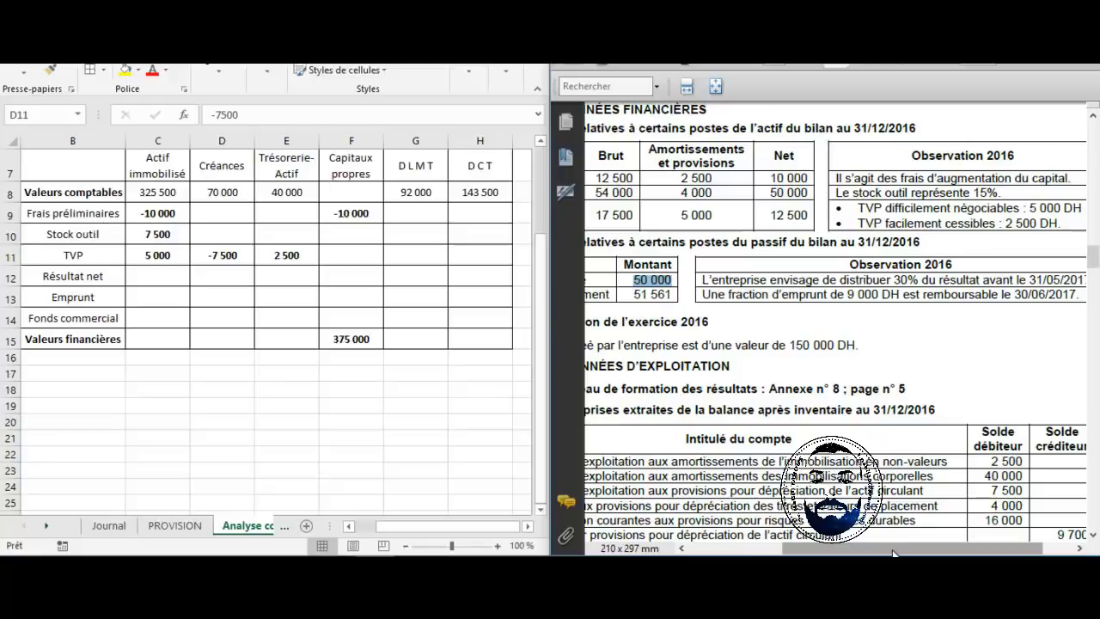
left_click_drag(893, 553, 880, 554)
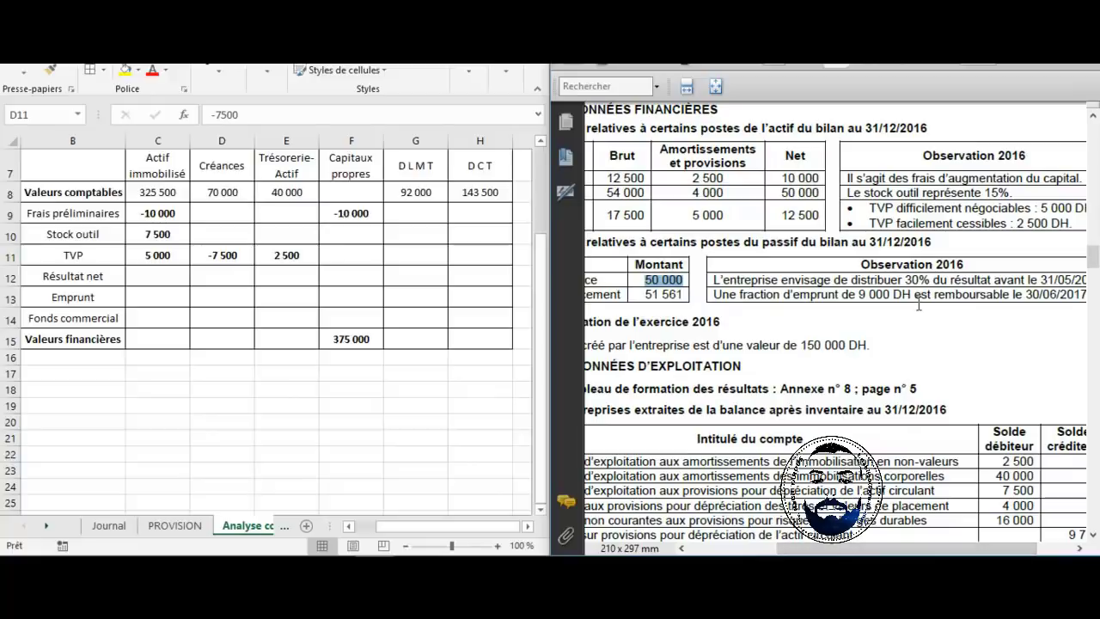
left_click_drag(933, 280, 904, 280)
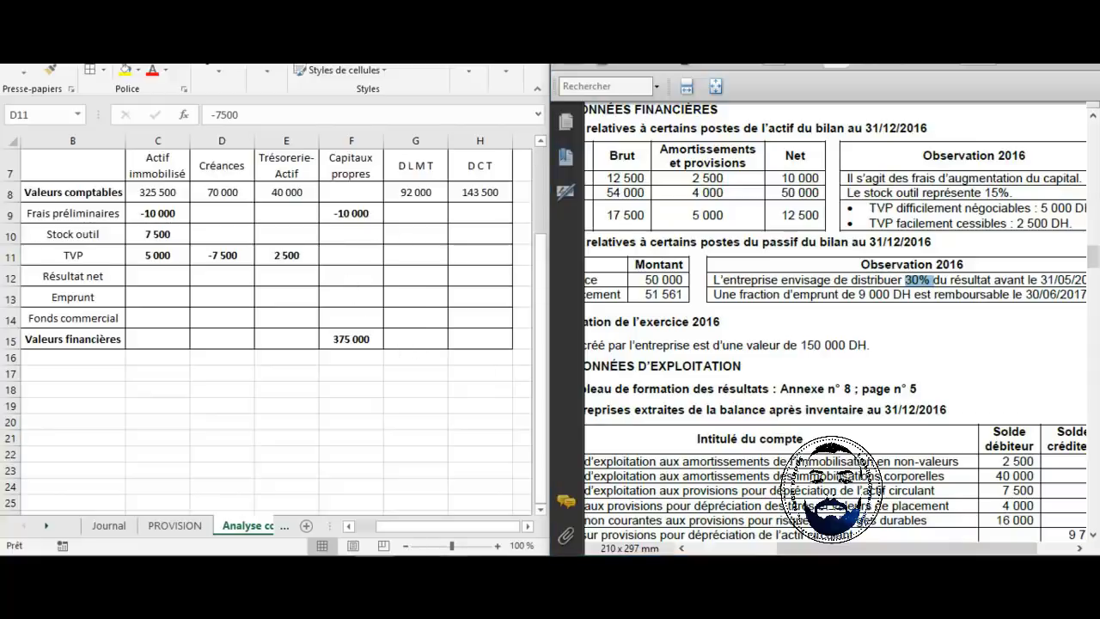
Switch to the calculator and compute the distributed share of the net result as 50000 × 30 ÷ 100.
left_click(494, 380)
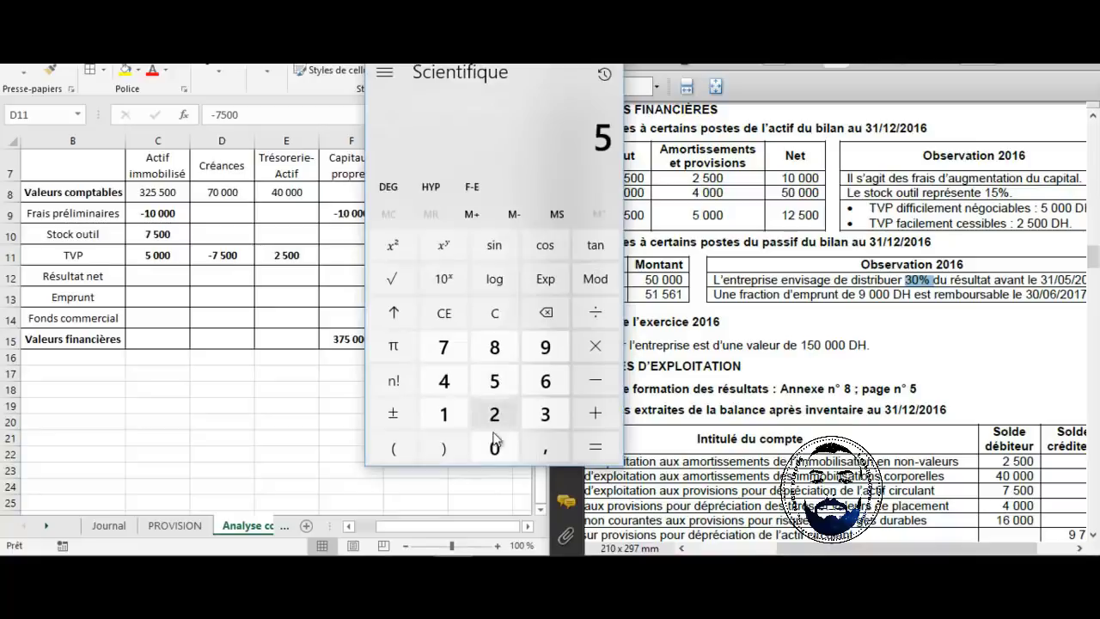
left_click(494, 444)
left_click(496, 447)
left_click(496, 449)
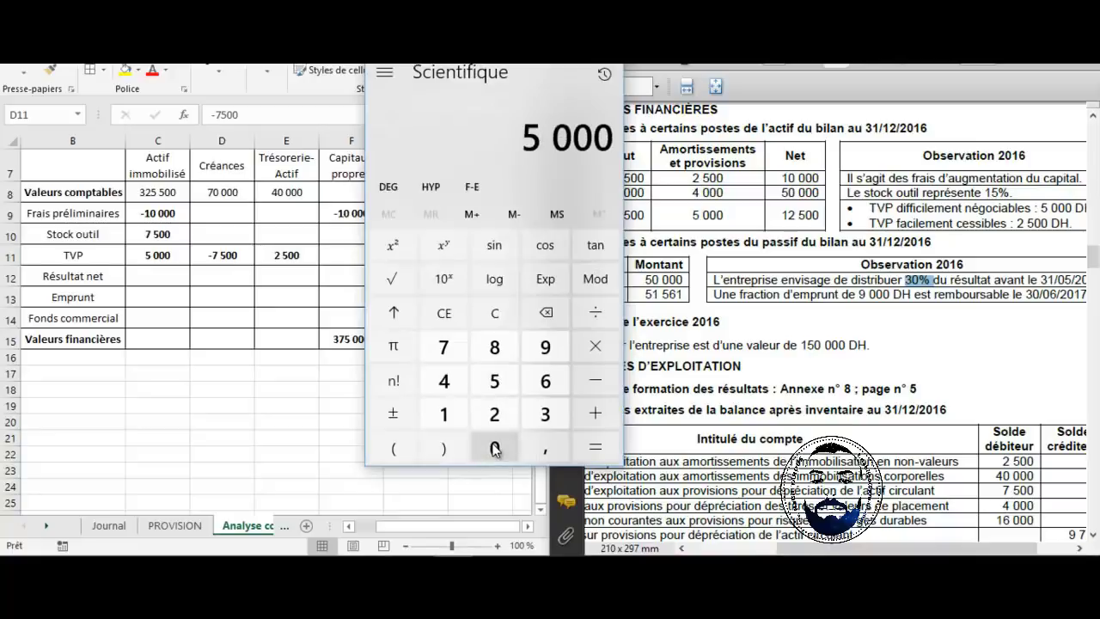
left_click(496, 448)
left_click(595, 347)
left_click(548, 421)
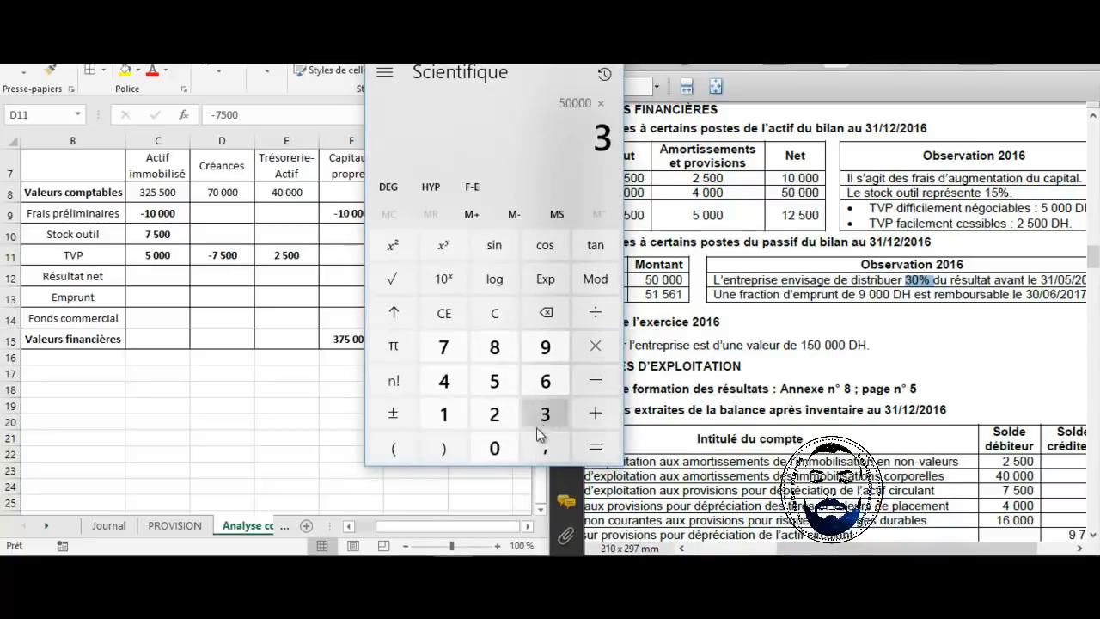
left_click(496, 449)
left_click(495, 449)
left_click(495, 449)
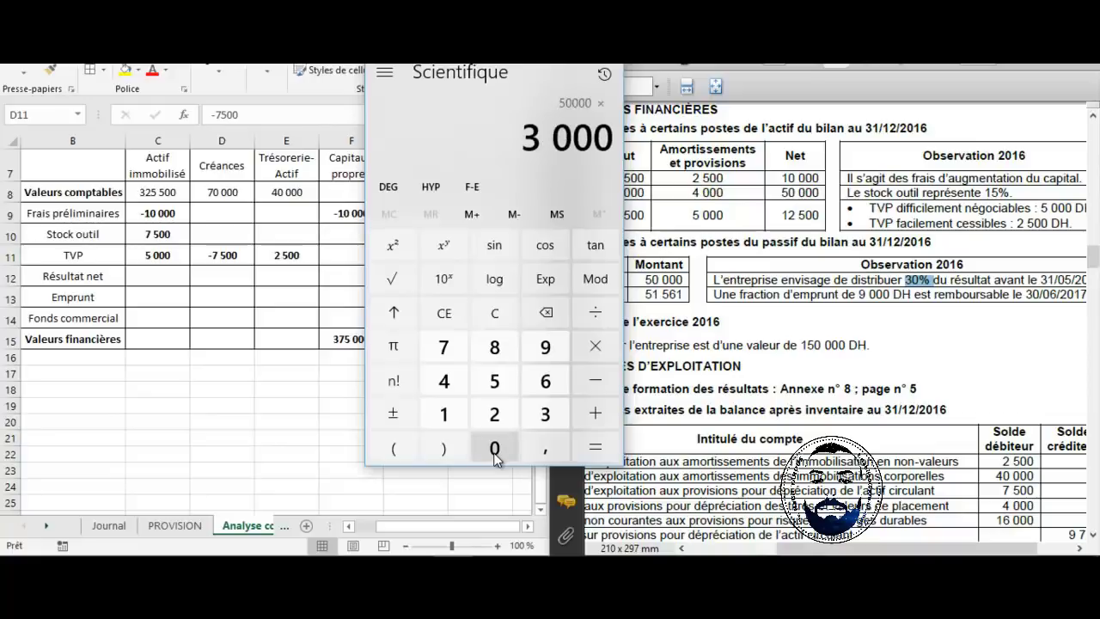
left_click(554, 316)
left_click(555, 317)
left_click(591, 319)
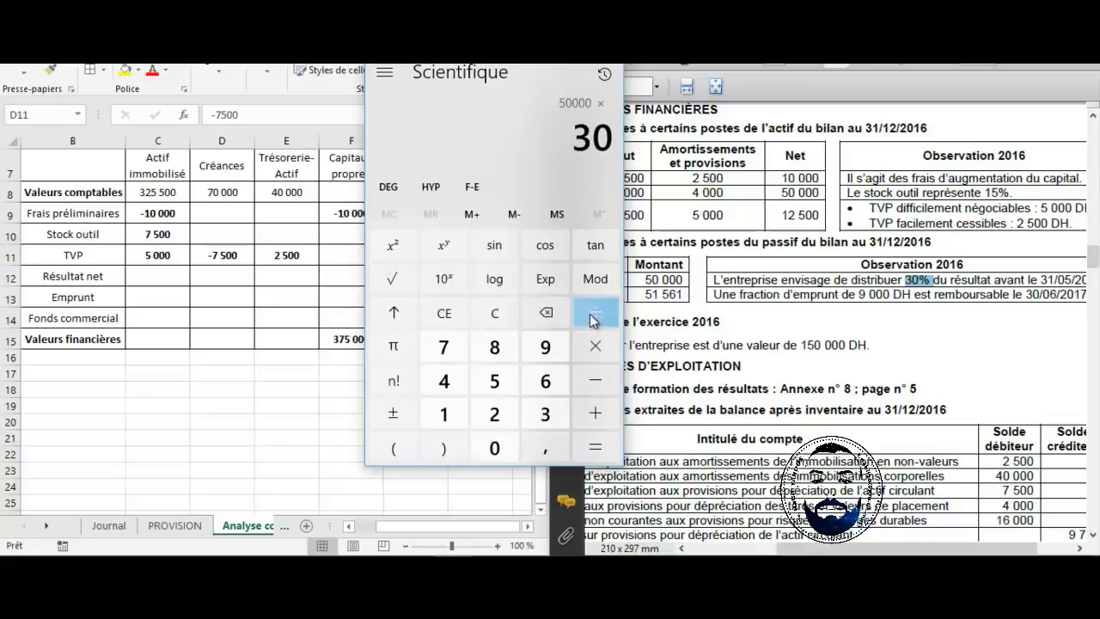
left_click(444, 414)
left_click(498, 449)
left_click(507, 450)
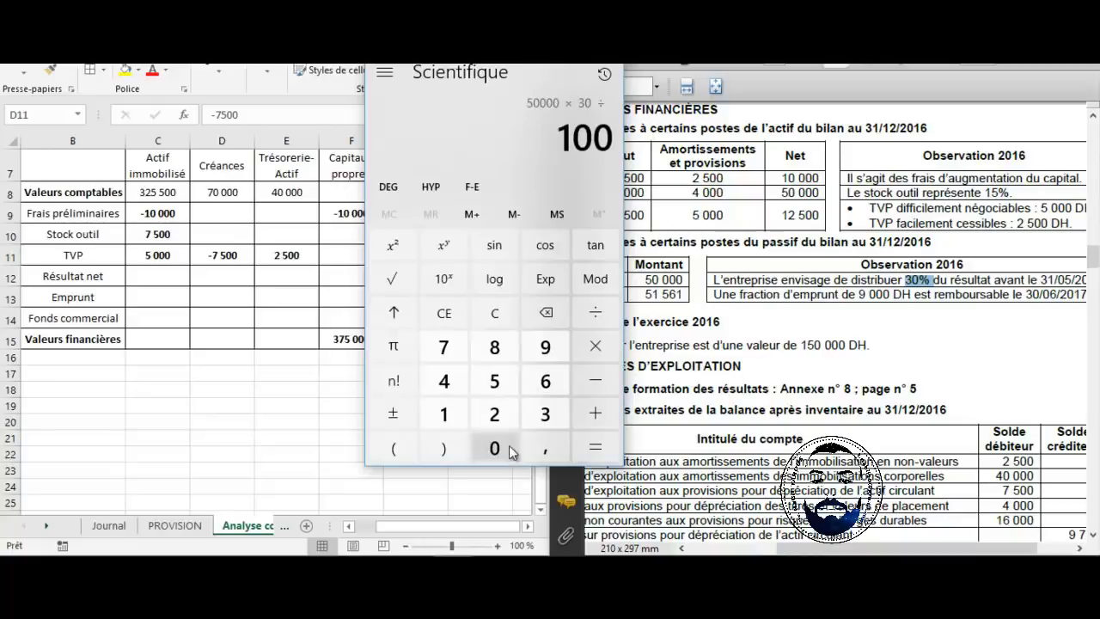
left_click(606, 447)
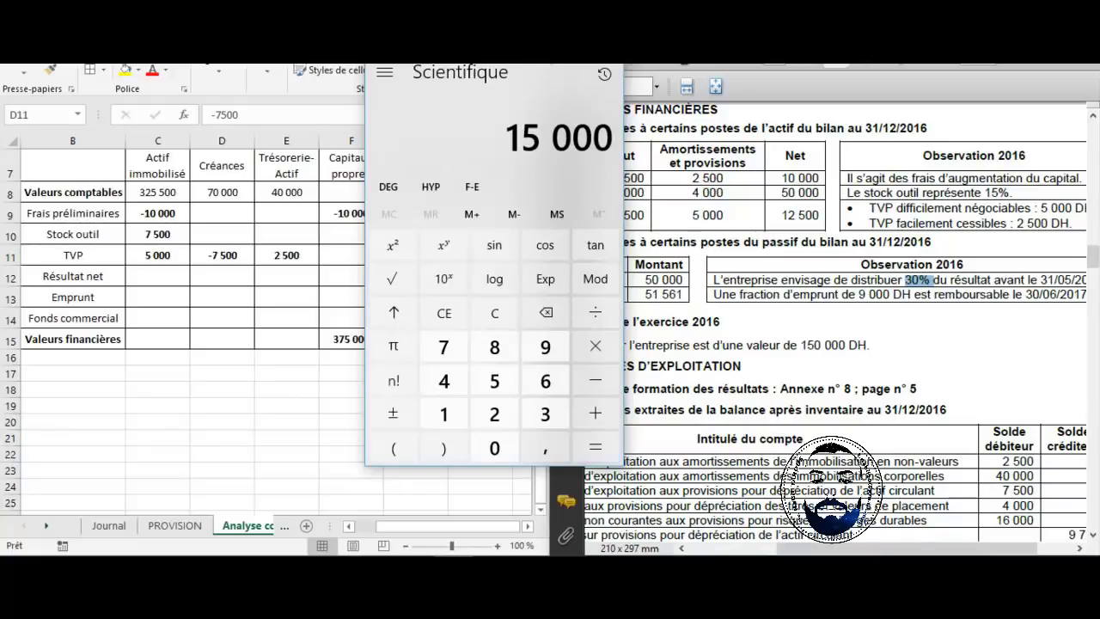
key("alt+F4")
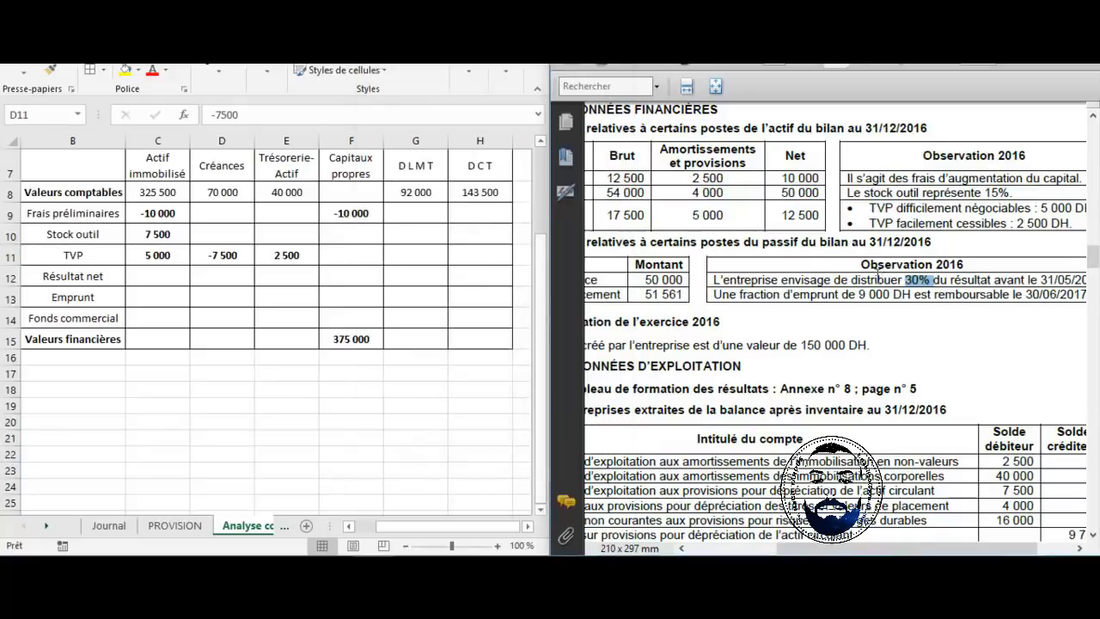
In the Résultat net row, enter -15 000 under Capitaux propres in F12 and +15000 under DCT in H12.
left_click(351, 278)
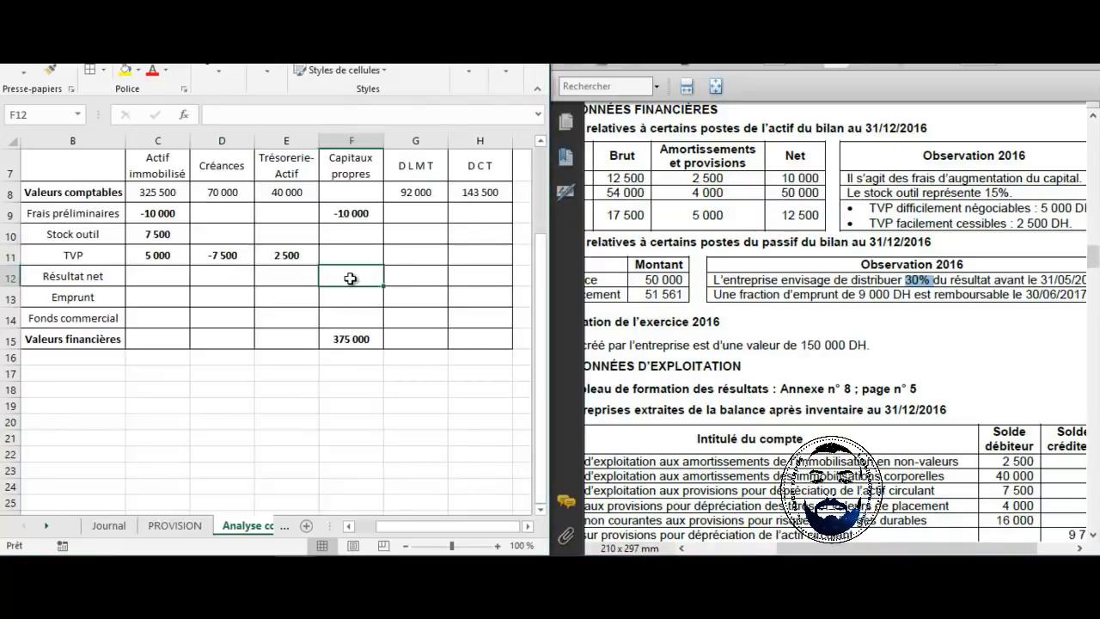
type("-")
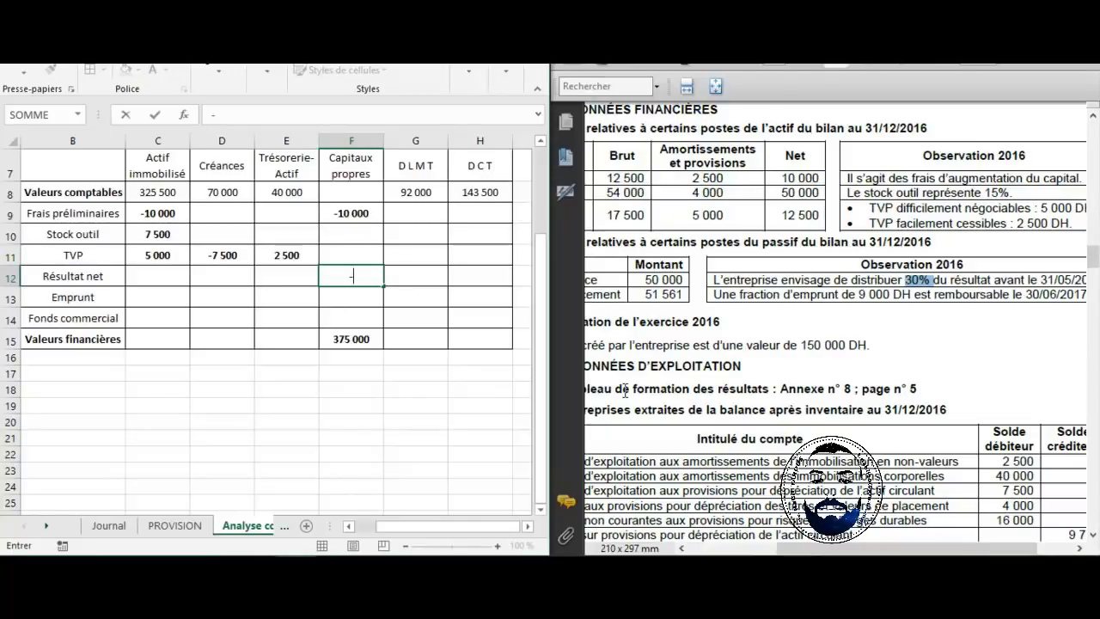
type("15 000")
key("Tab")
key("Tab")
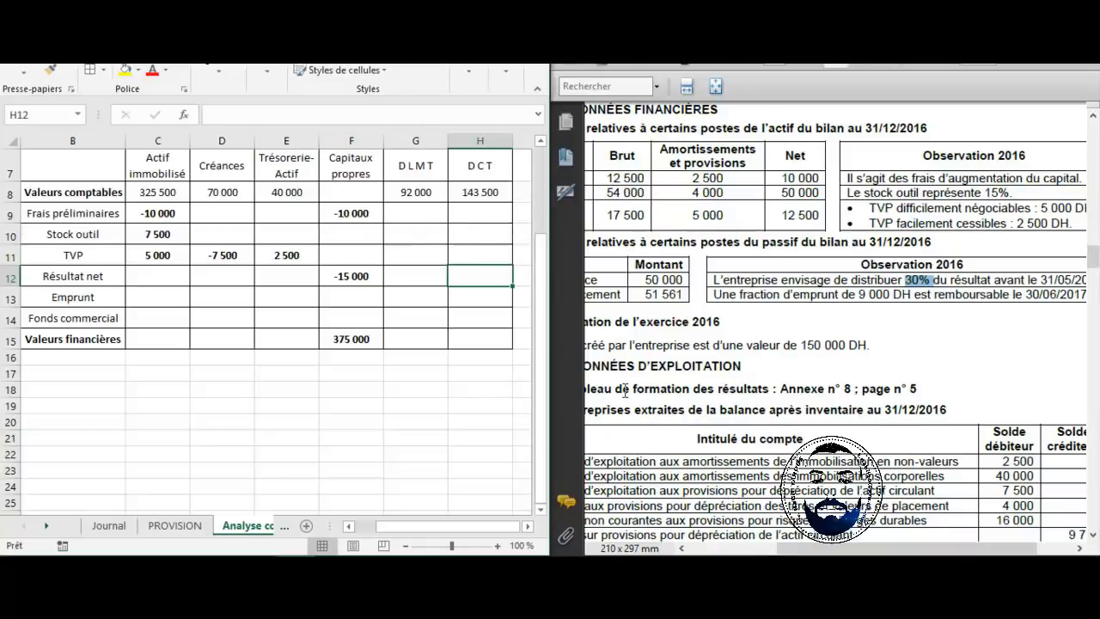
type("+1")
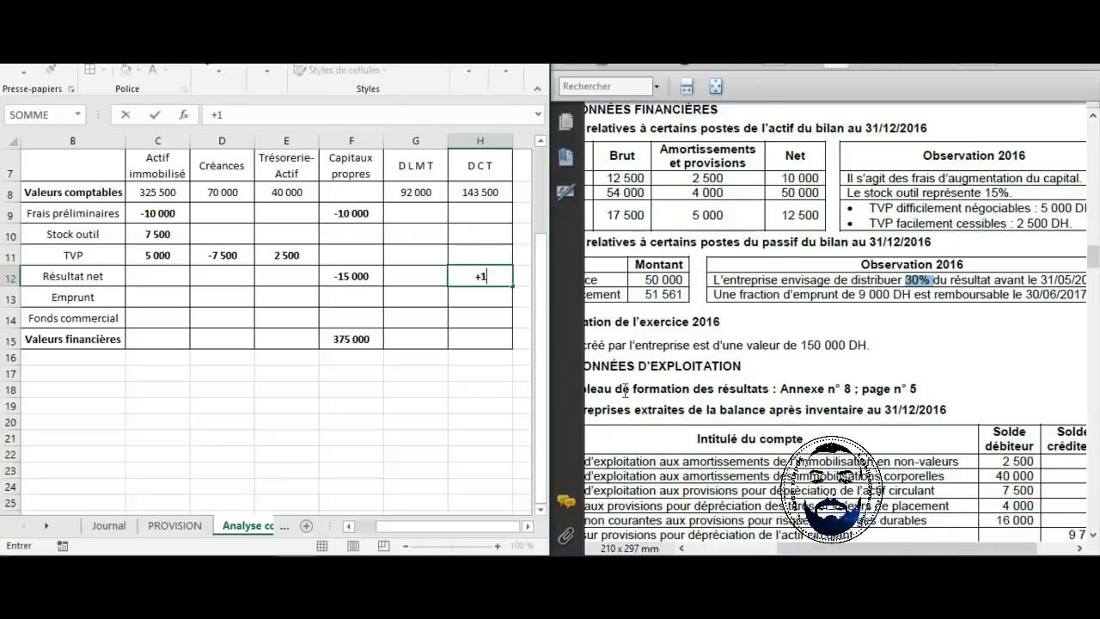
type("5000")
key("ctrl+Return")
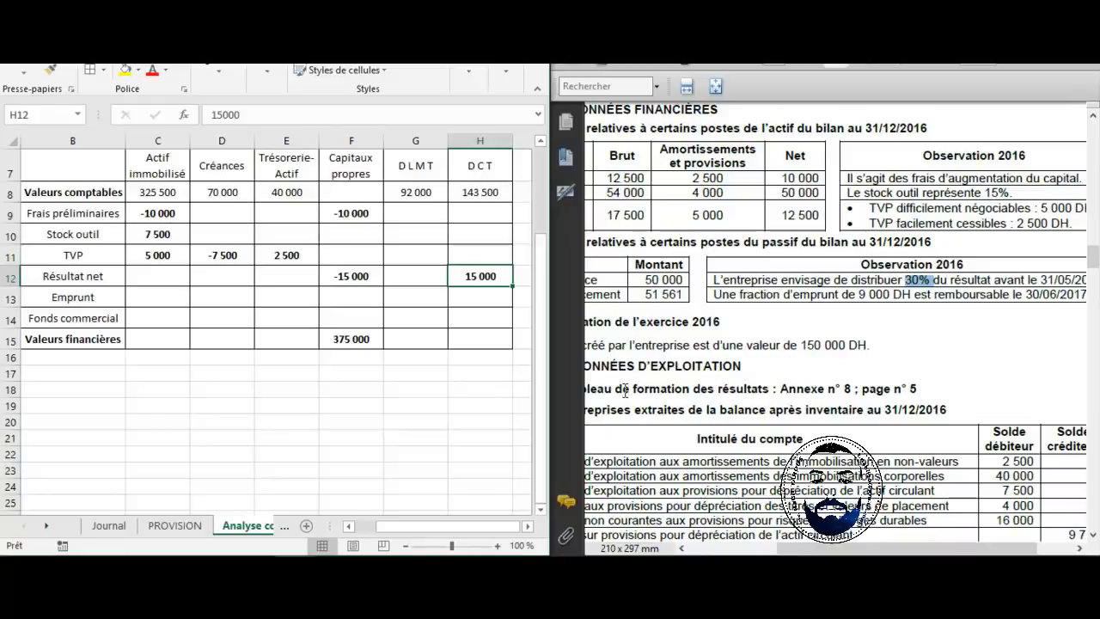
Highlight the repayable loan fraction in Document n° 1 and enter -9 000 for Emprunt under DLMT in G13.
left_click_drag(872, 552, 899, 551)
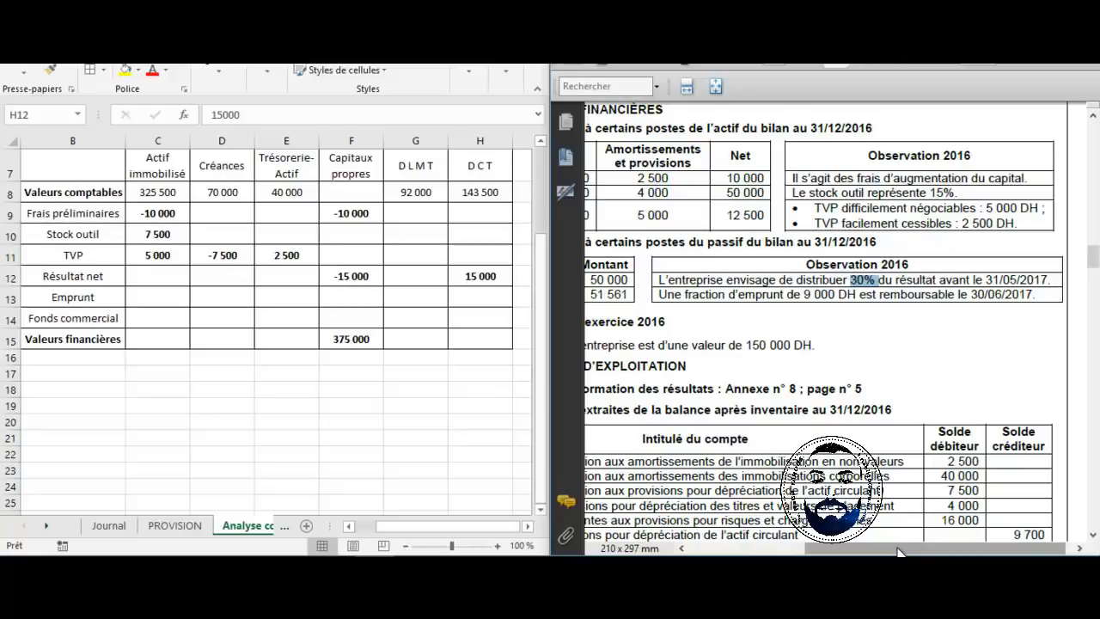
left_click_drag(897, 548, 853, 543)
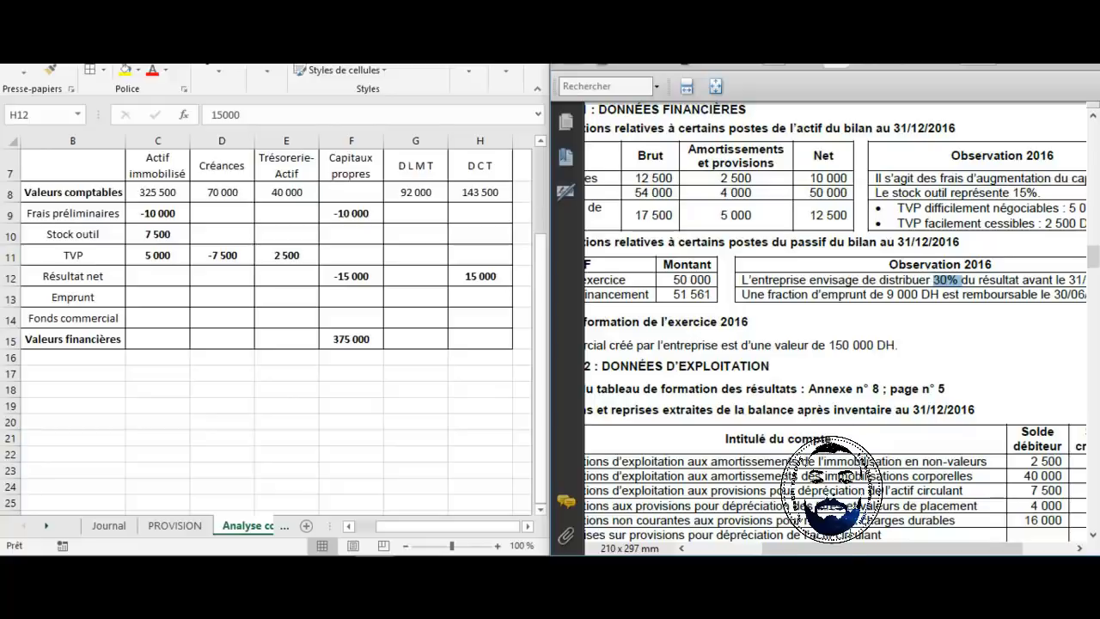
mouse_move(843, 554)
left_mouse_down()
mouse_move(868, 555)
mouse_move(856, 555)
left_mouse_up()
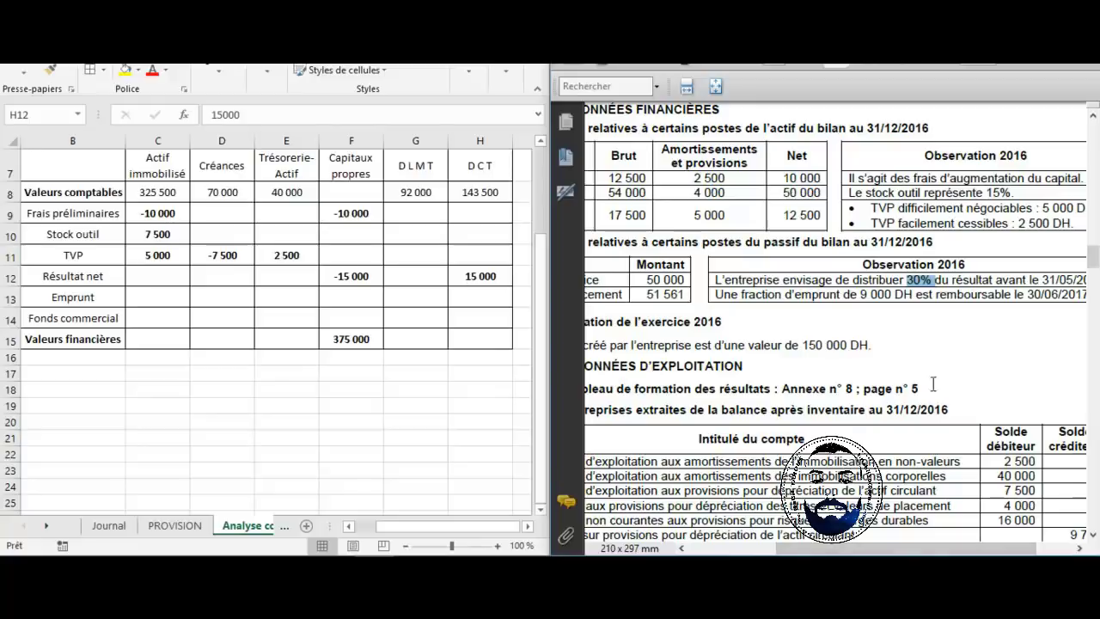
left_click_drag(894, 294, 863, 300)
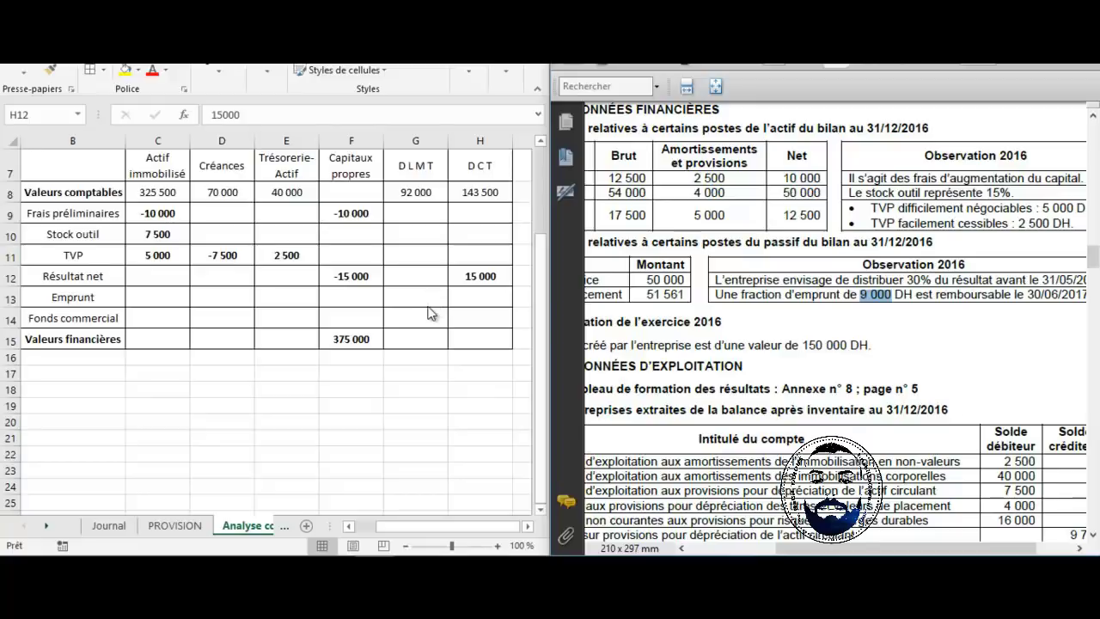
key("alt+Tab")
key("F2")
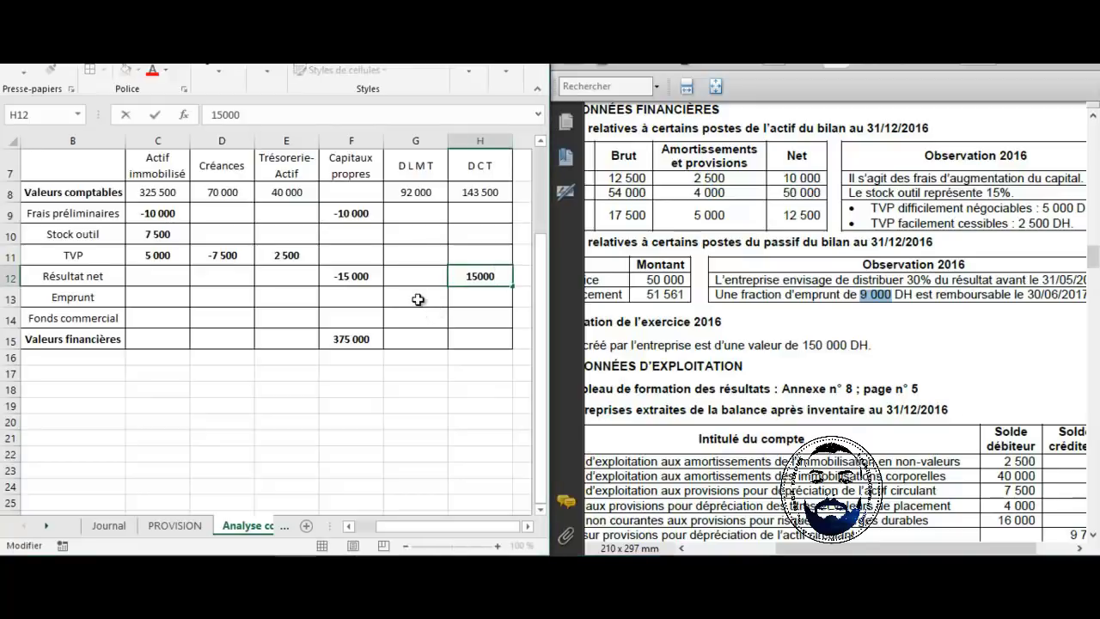
left_click(418, 299)
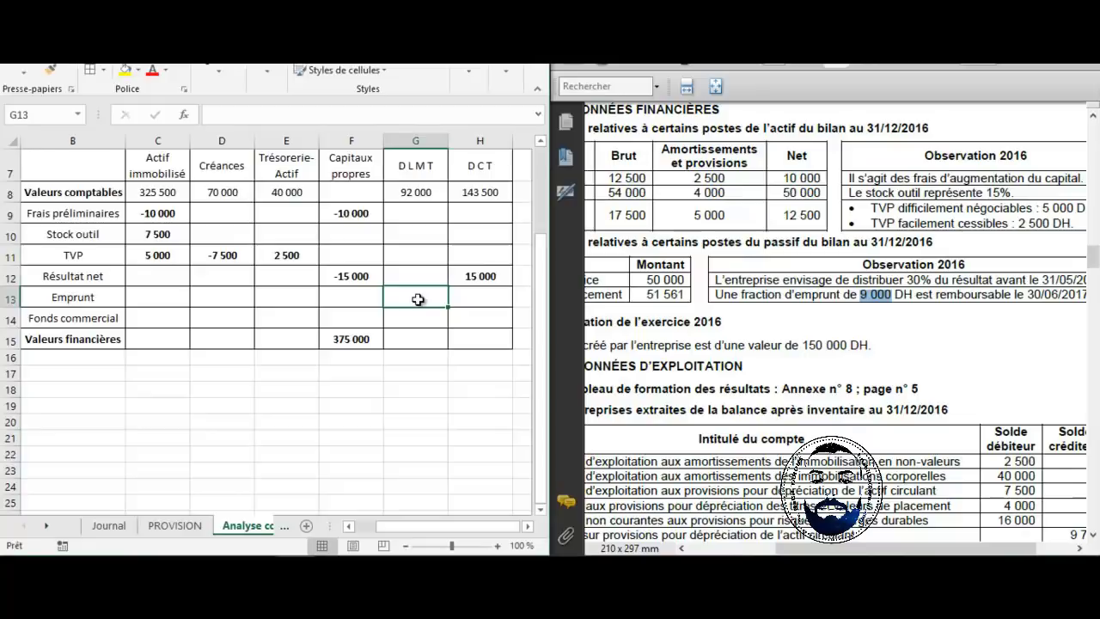
type("-")
type("9 000")
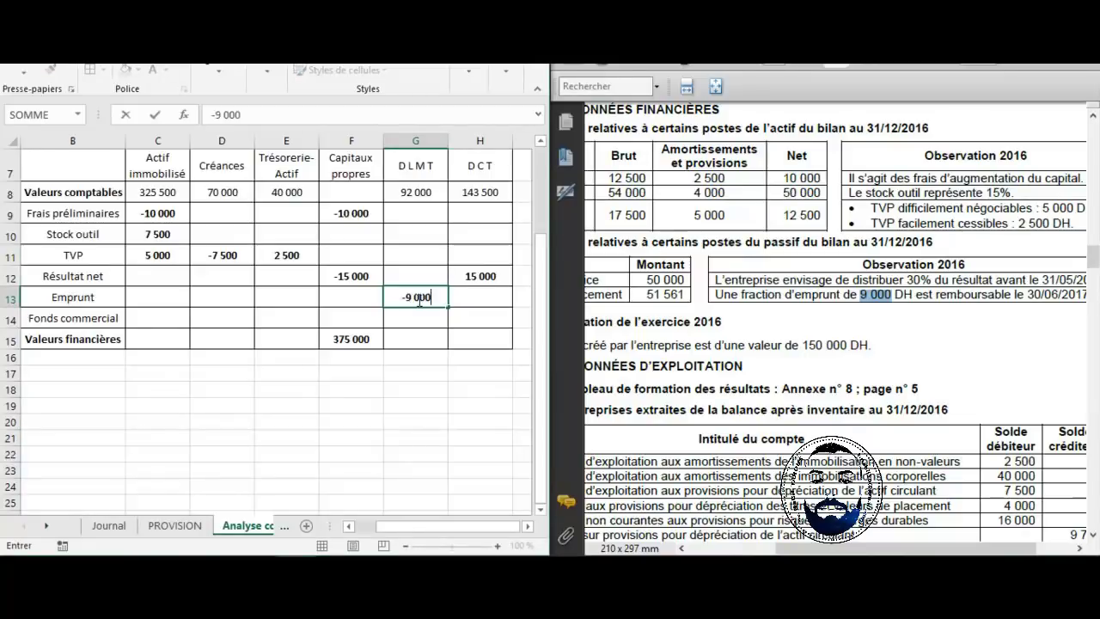
Enter +9 000 for Emprunt under DCT in cell H13.
left_click(477, 296)
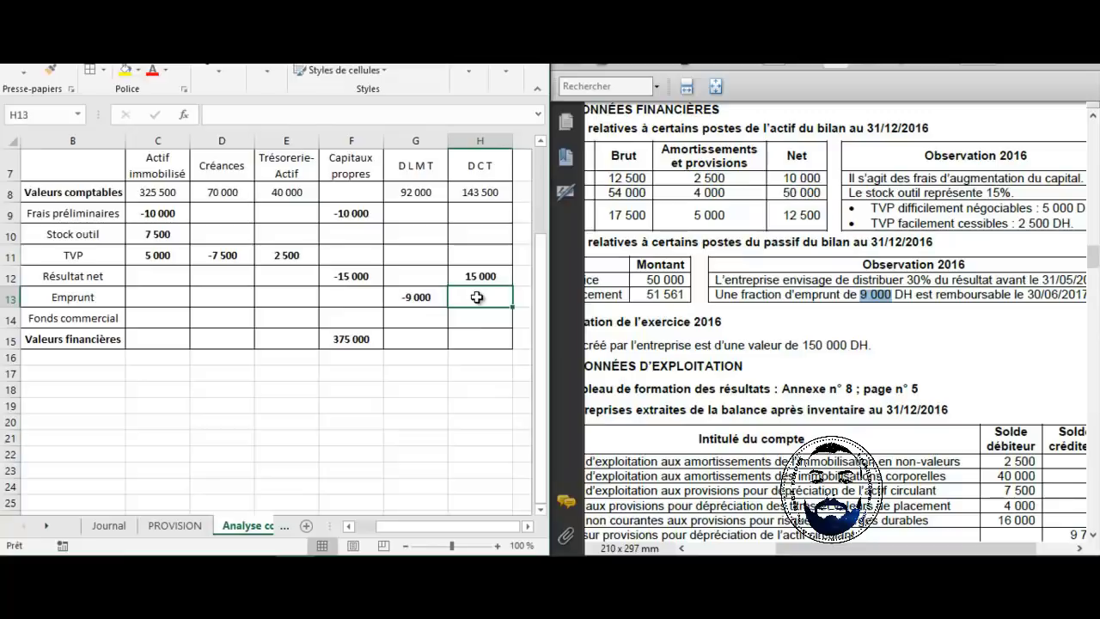
type("+")
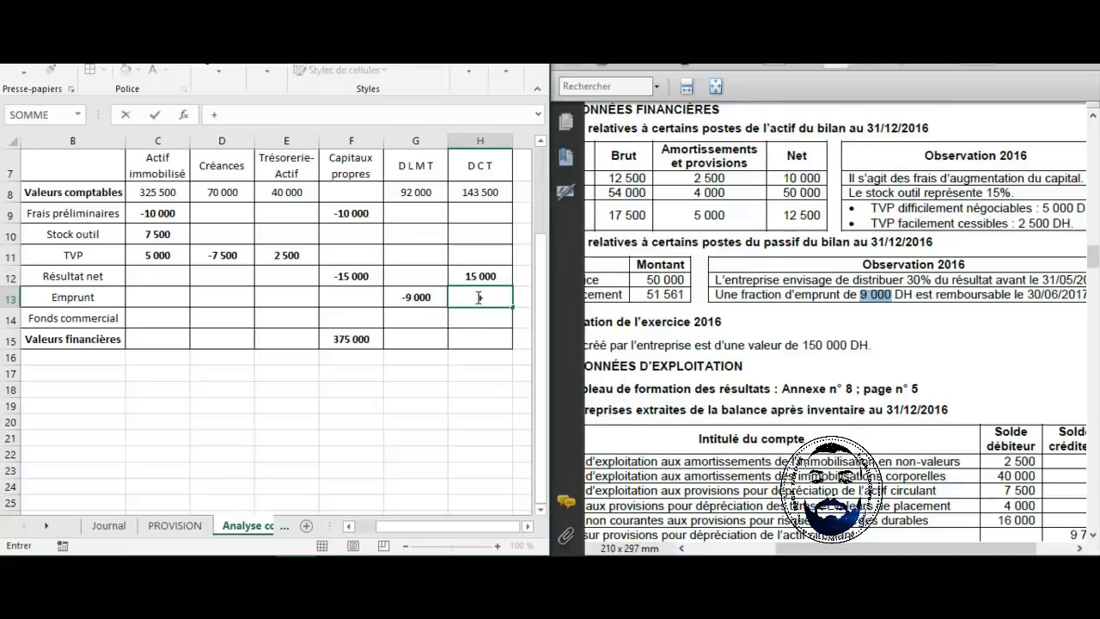
type("9 000")
key("Return")
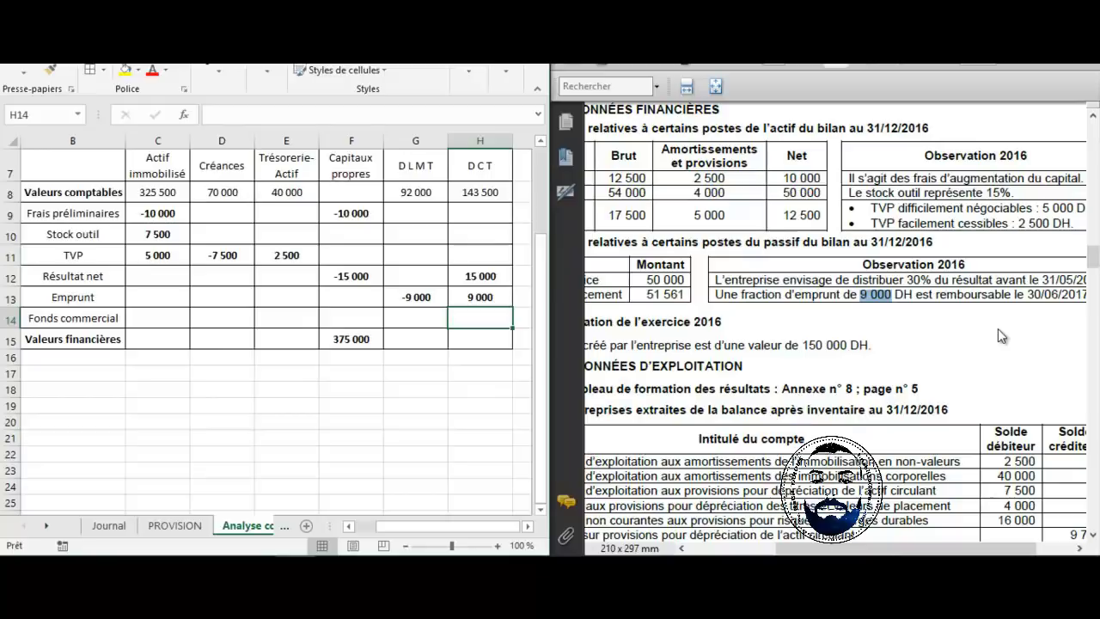
Copy the fonds commercial value 150 000 from Document n° 1 into the Fonds commercial row under Capitaux propres (F14) and Actif immobilisé (C14).
left_click_drag(825, 550, 747, 550)
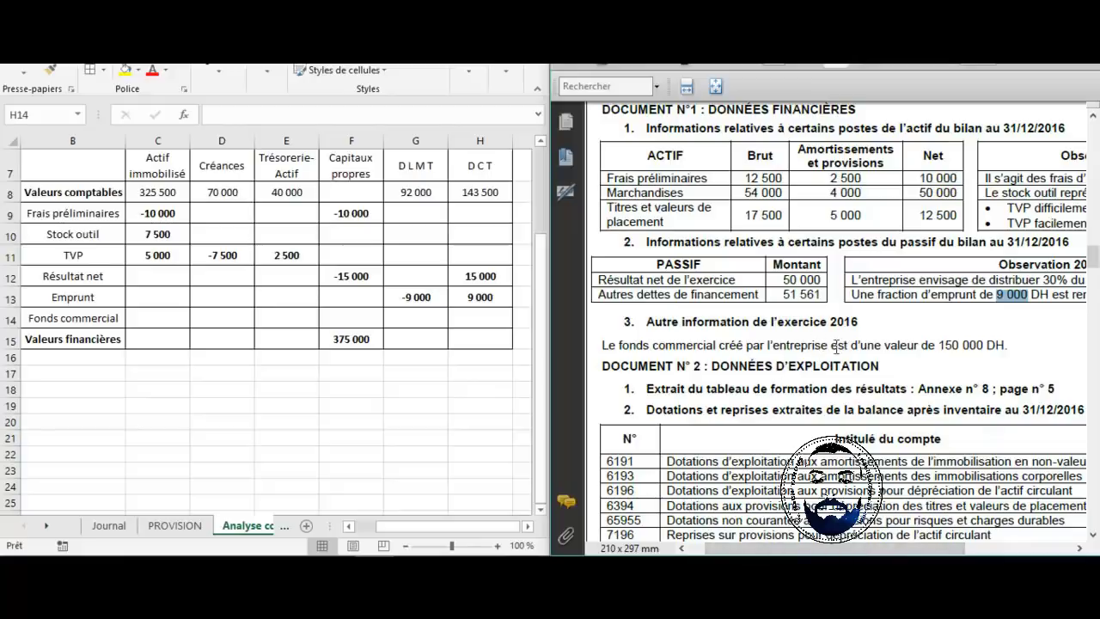
left_click_drag(985, 344, 938, 345)
key("ctrl+c")
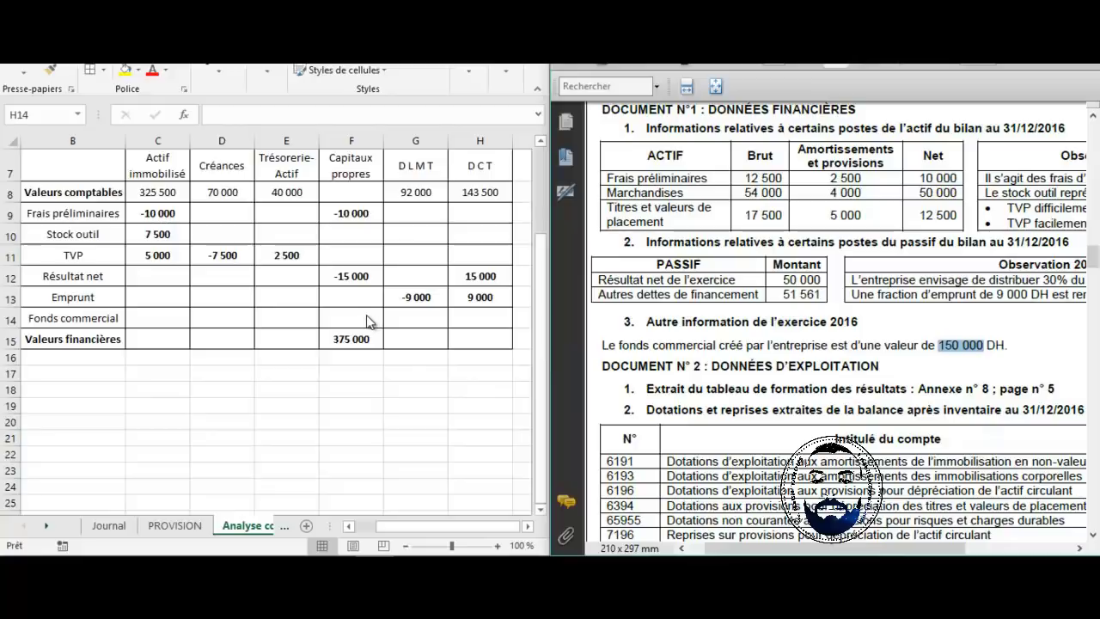
key("alt+Tab")
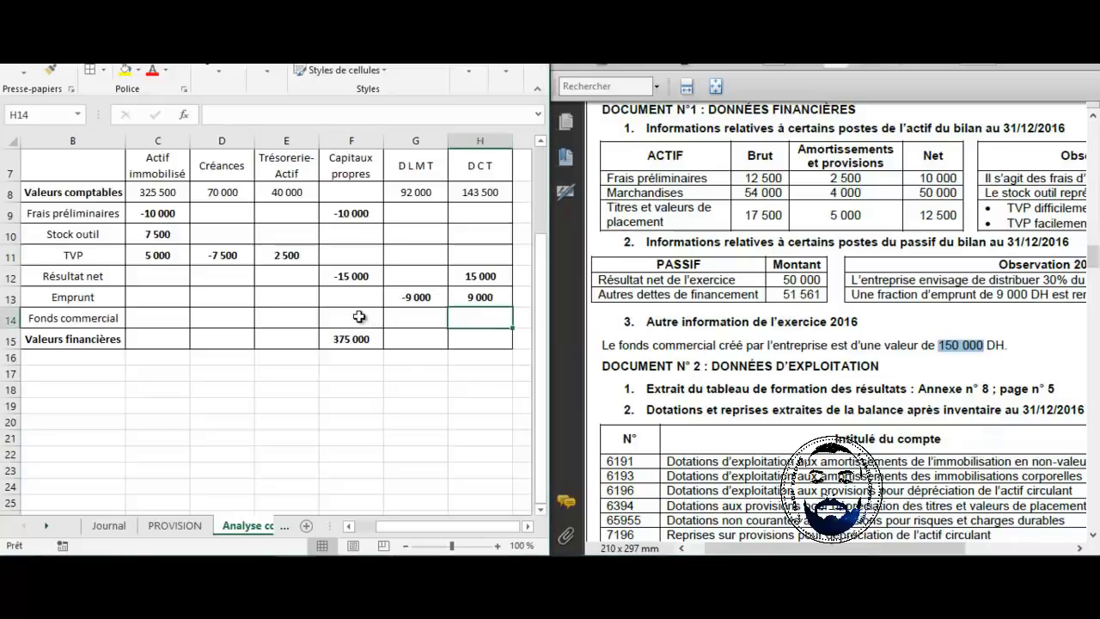
left_click(359, 317)
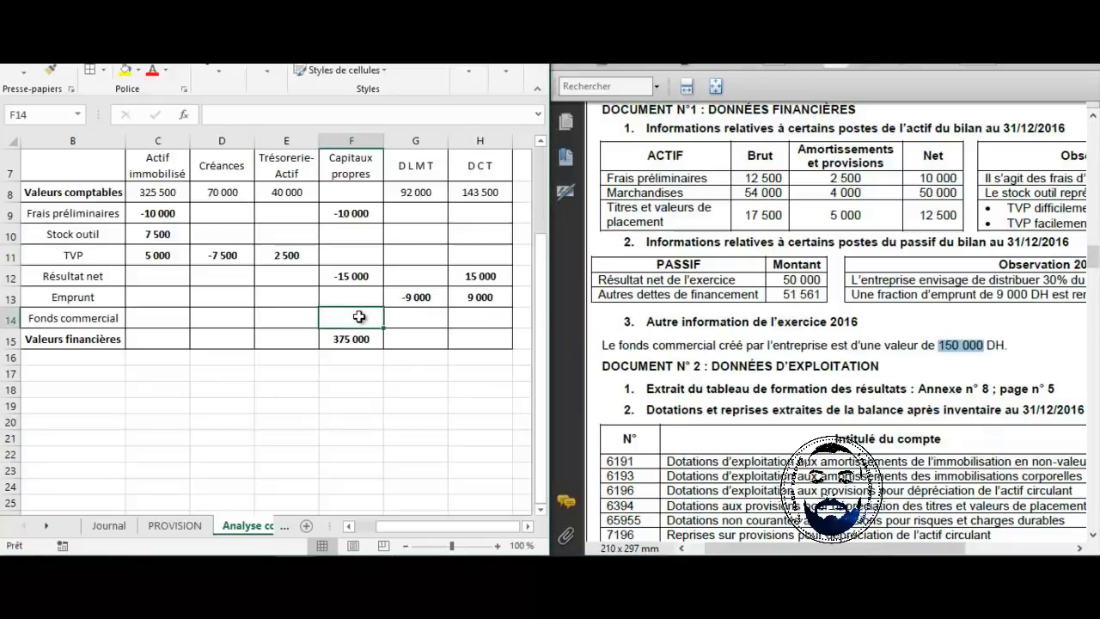
key("ctrl+v")
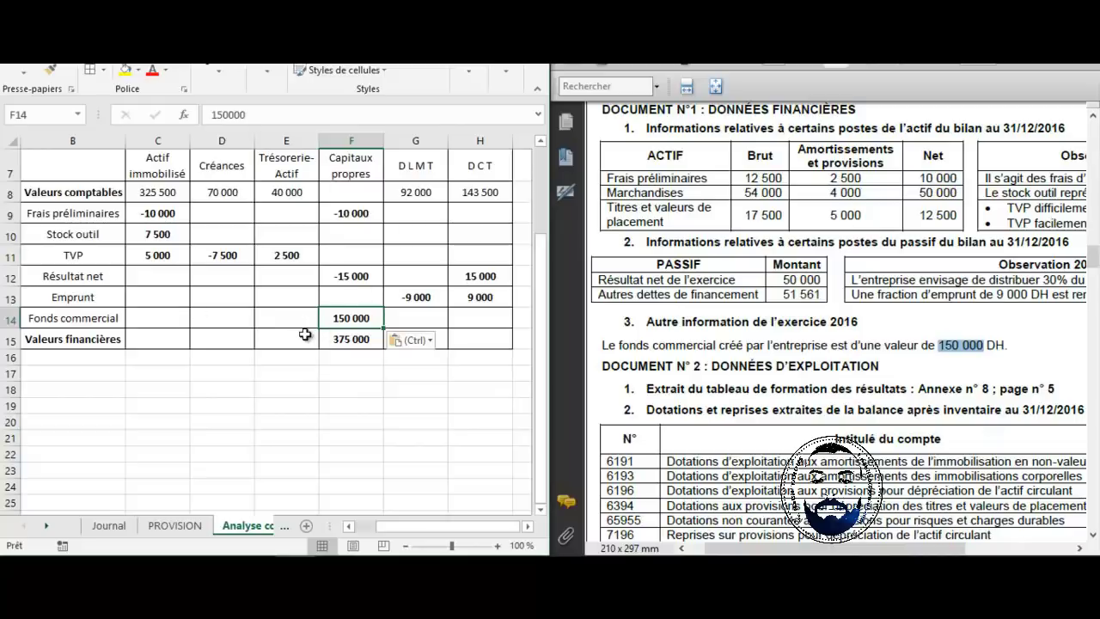
left_click(152, 320)
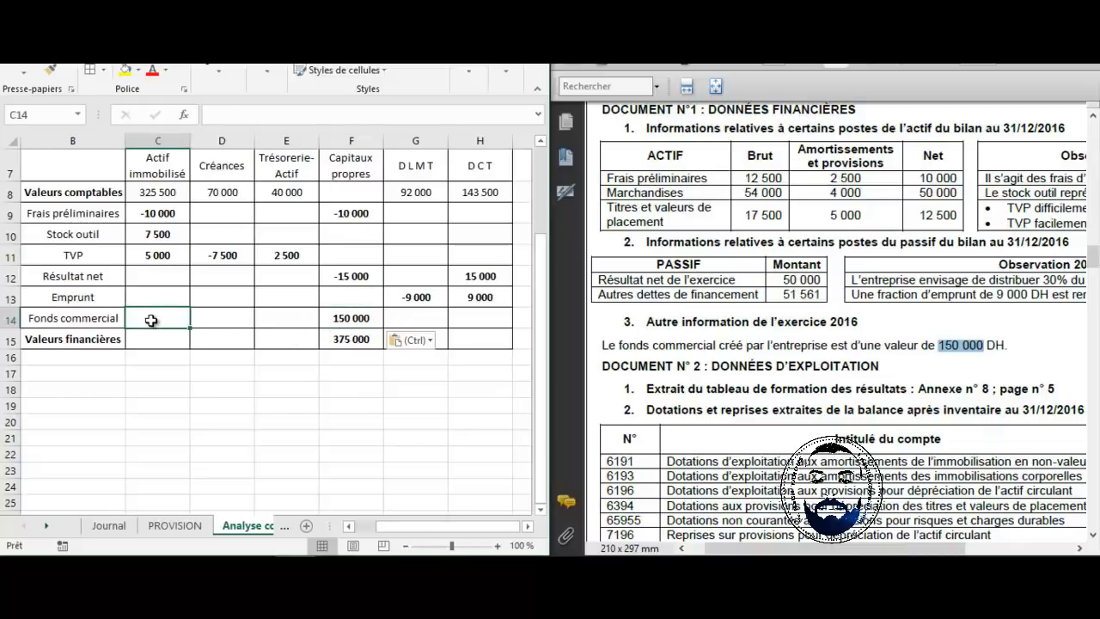
key("ctrl+v")
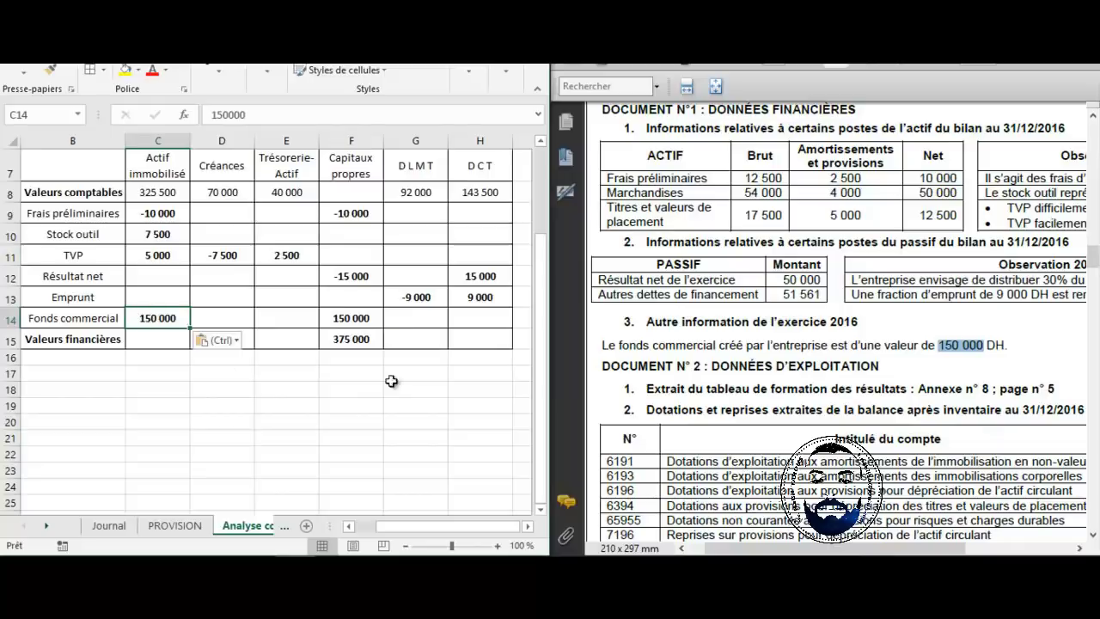
left_click(365, 318)
left_click(155, 324)
left_click(366, 320)
left_click(157, 313)
left_click(363, 317)
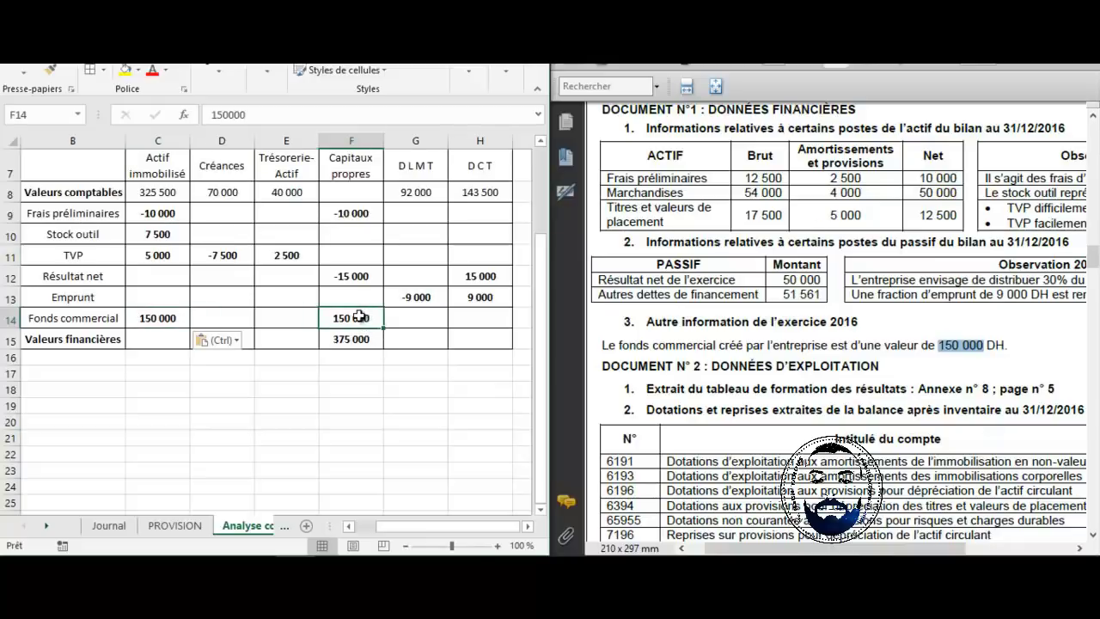
left_click(153, 316)
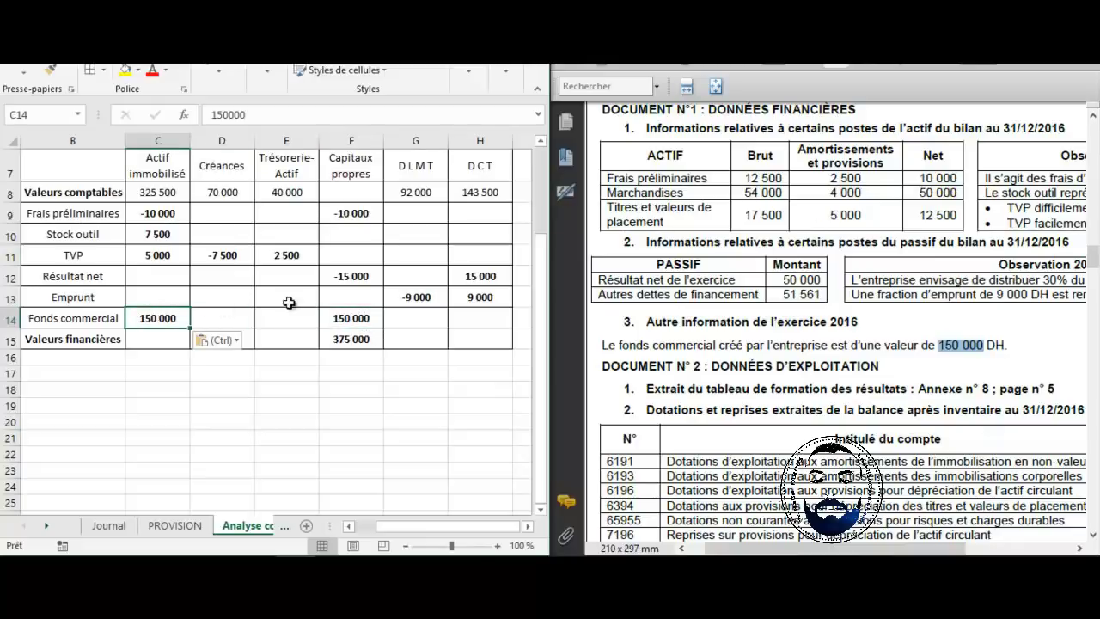
Calculate the missing Valeurs comptables amount for Capitaux propres in F8 with =F15-(SOMME(F9:F14)), accepting the proposed parenthesis correction.
left_click(341, 319)
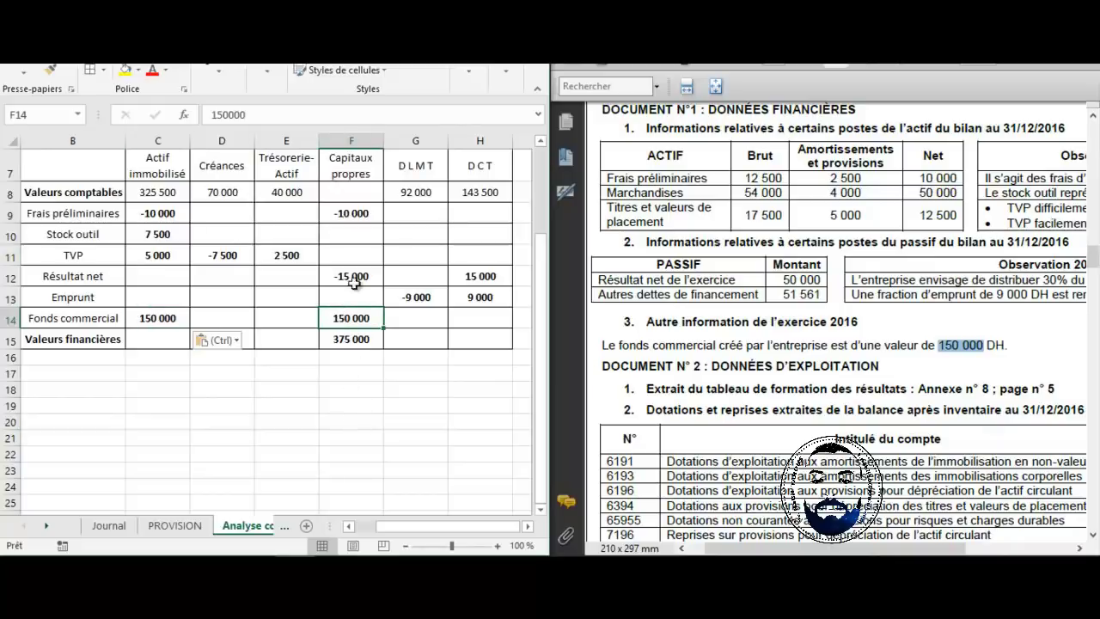
left_click(349, 198)
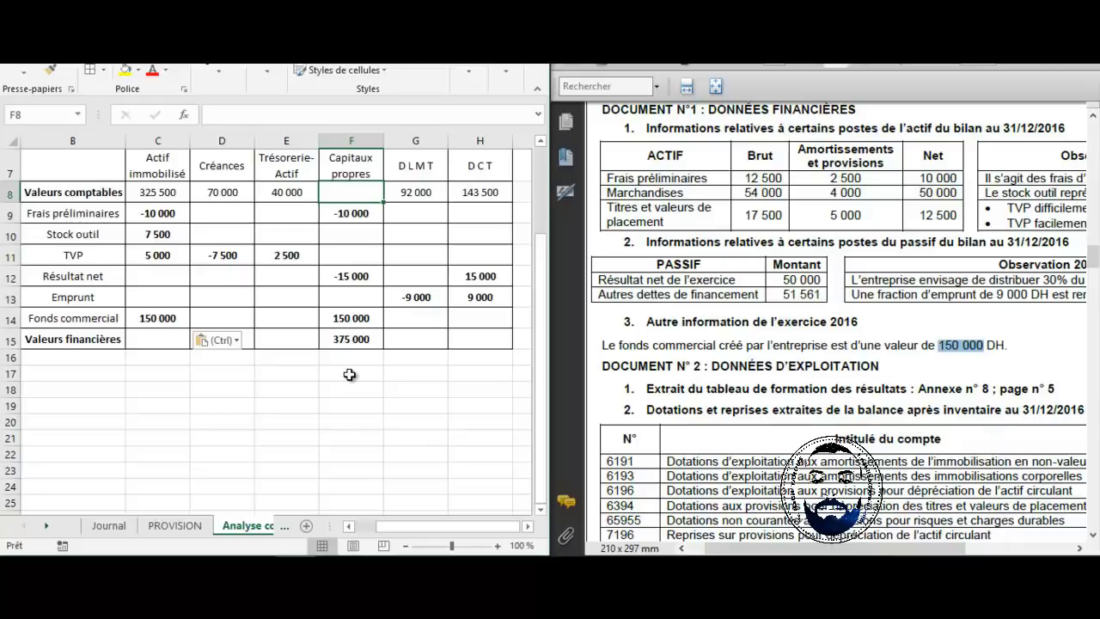
left_click(352, 340)
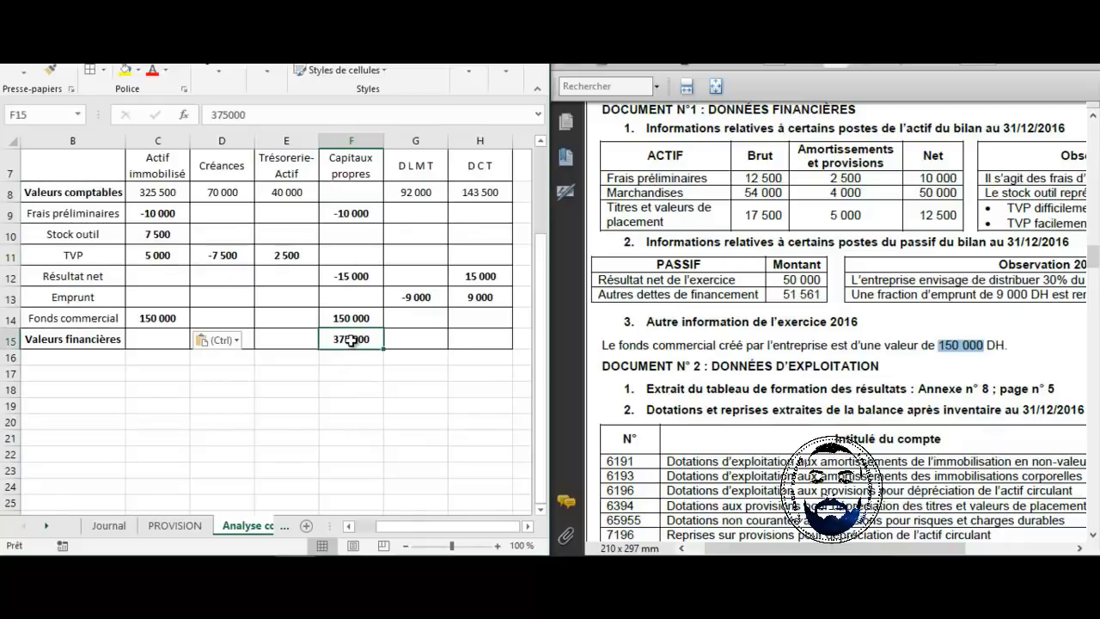
left_click(364, 194)
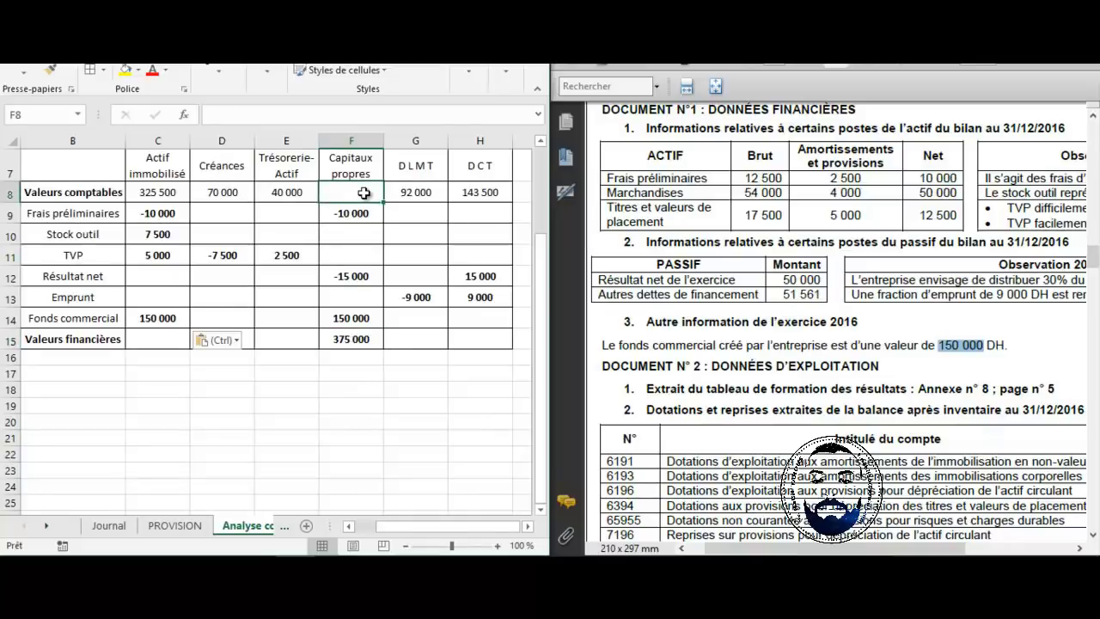
left_click(366, 341)
left_click_drag(364, 319, 364, 210)
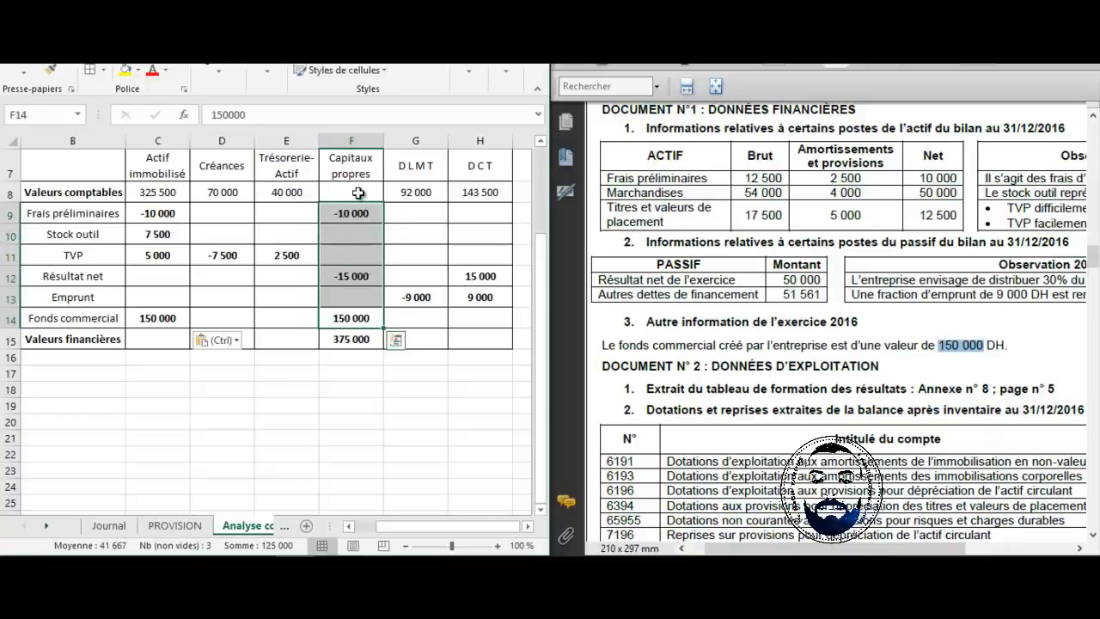
left_click(359, 193)
type("=")
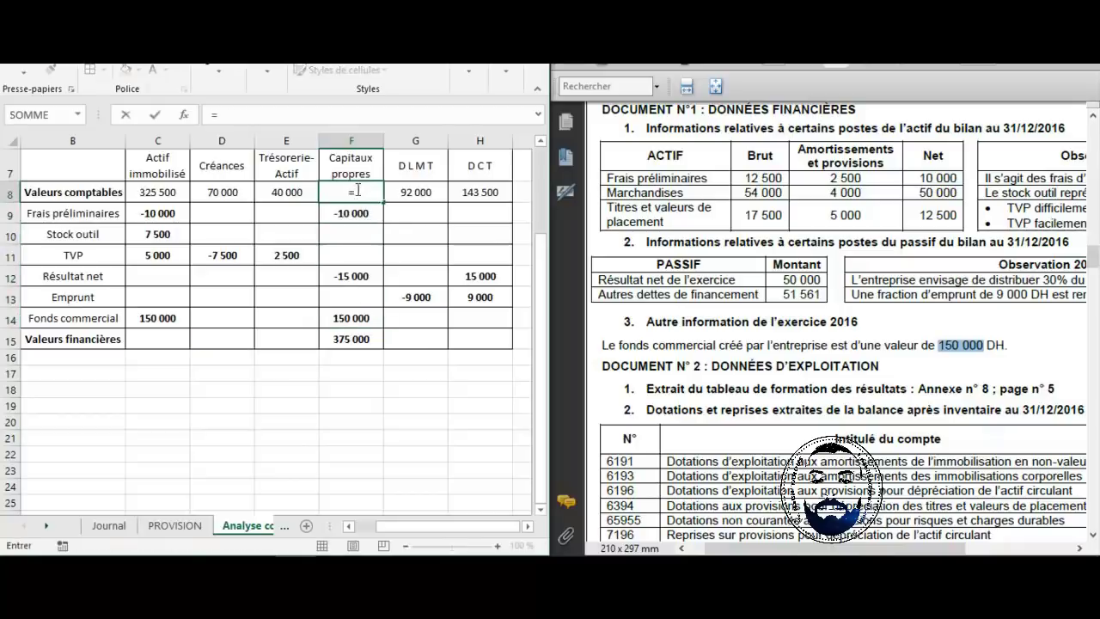
left_click(354, 339)
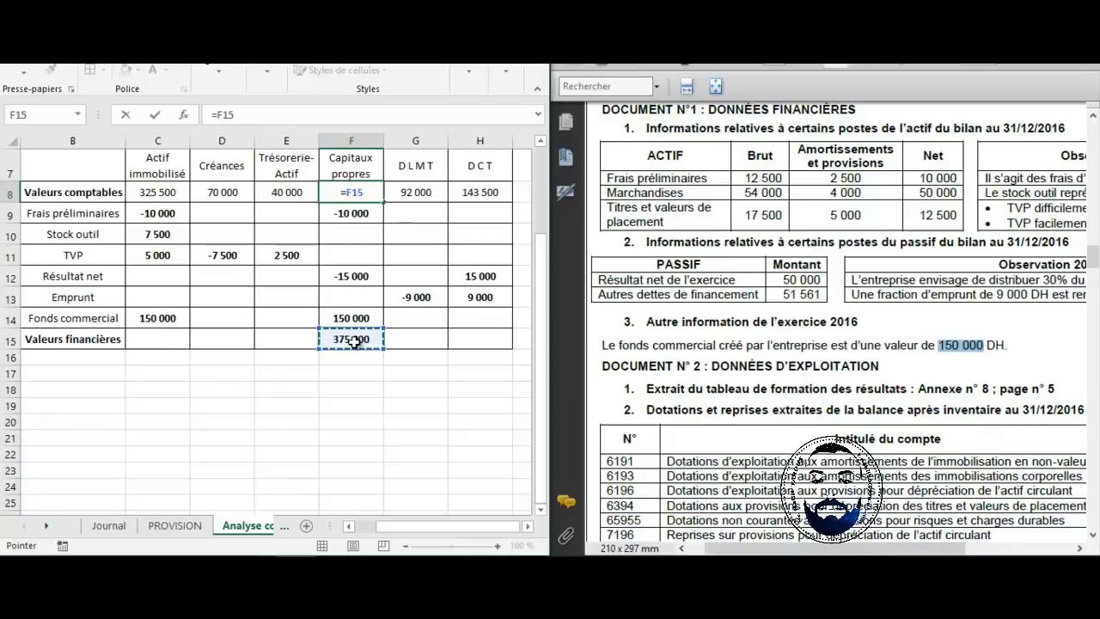
type("-")
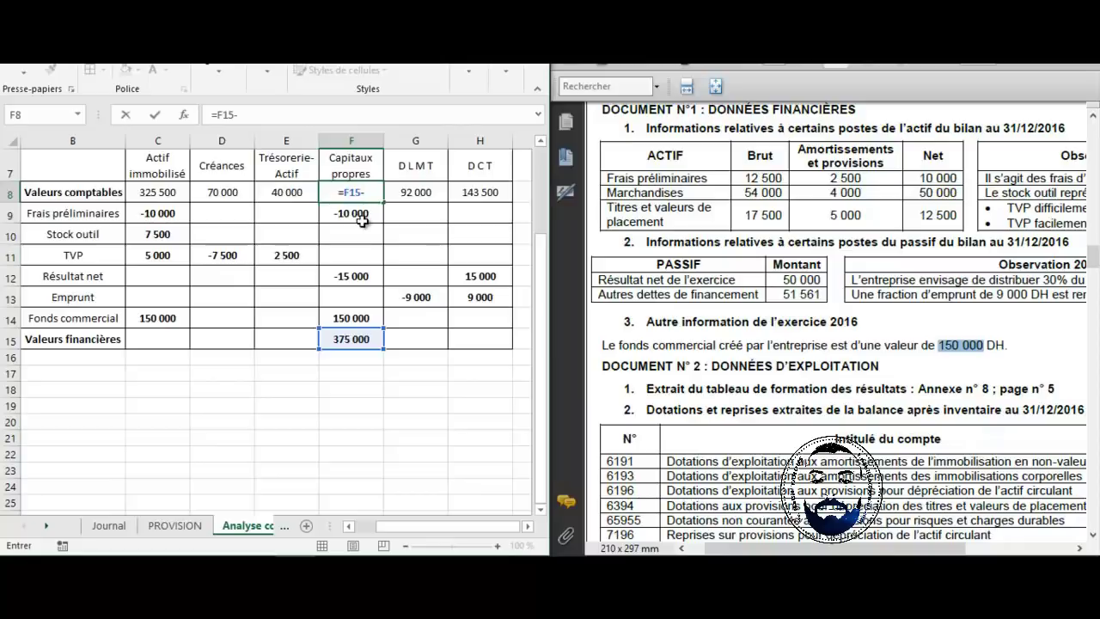
type("(s")
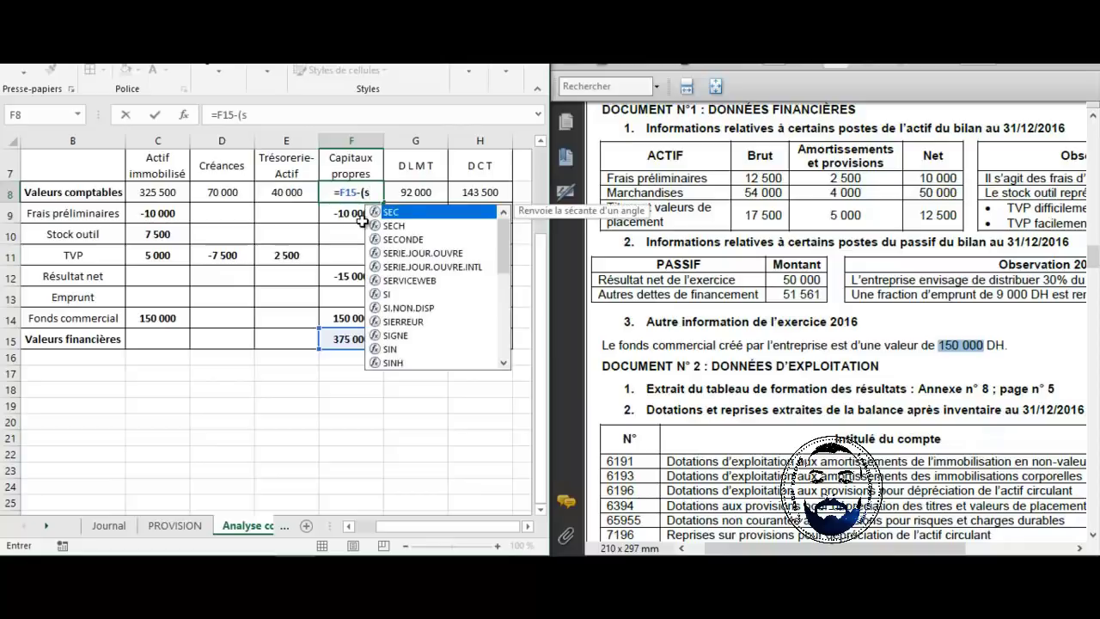
type("omme")
key("Tab")
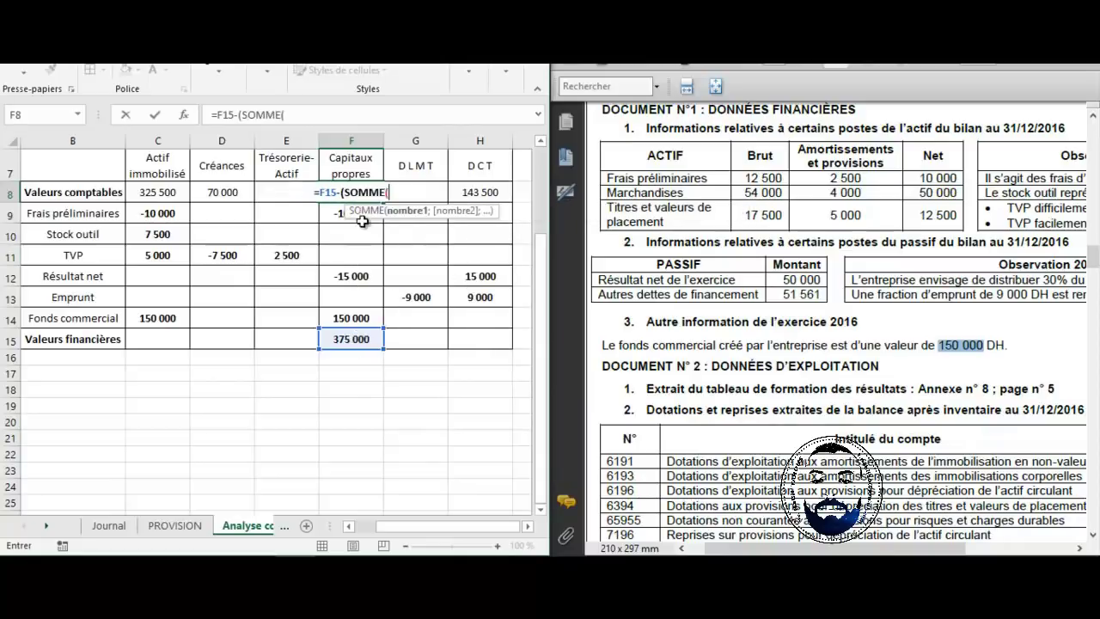
left_click_drag(331, 215, 357, 313)
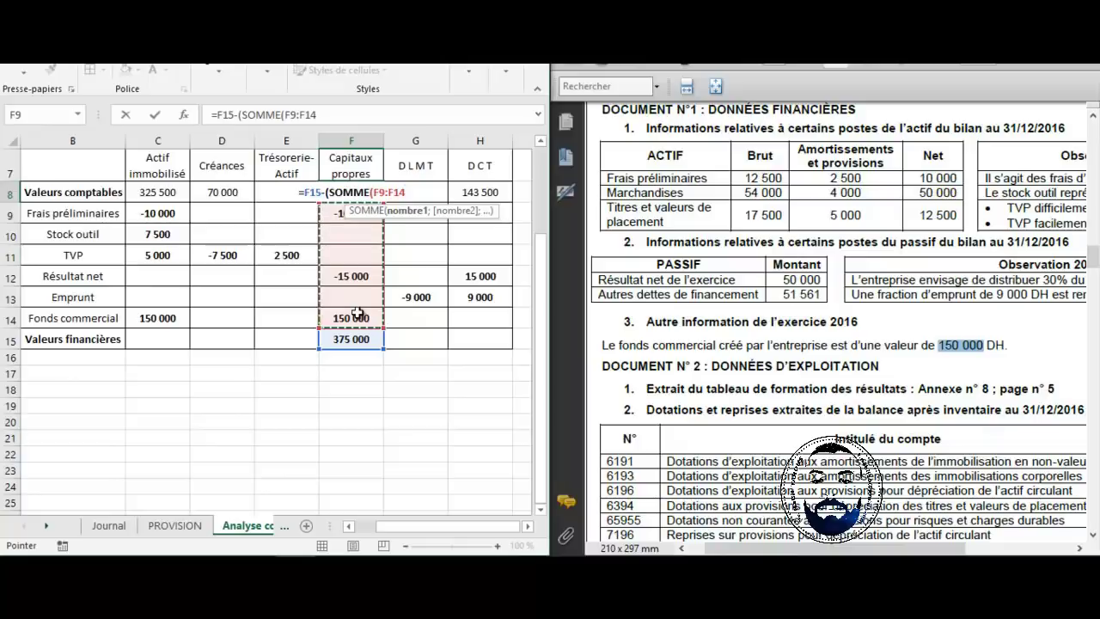
key("Return")
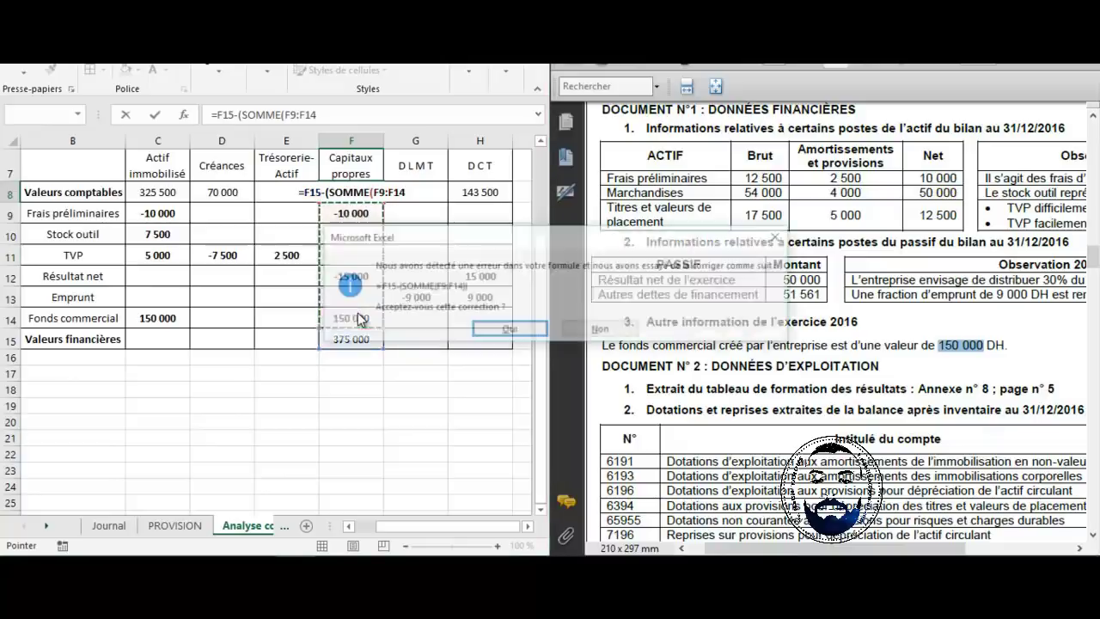
left_click(485, 328)
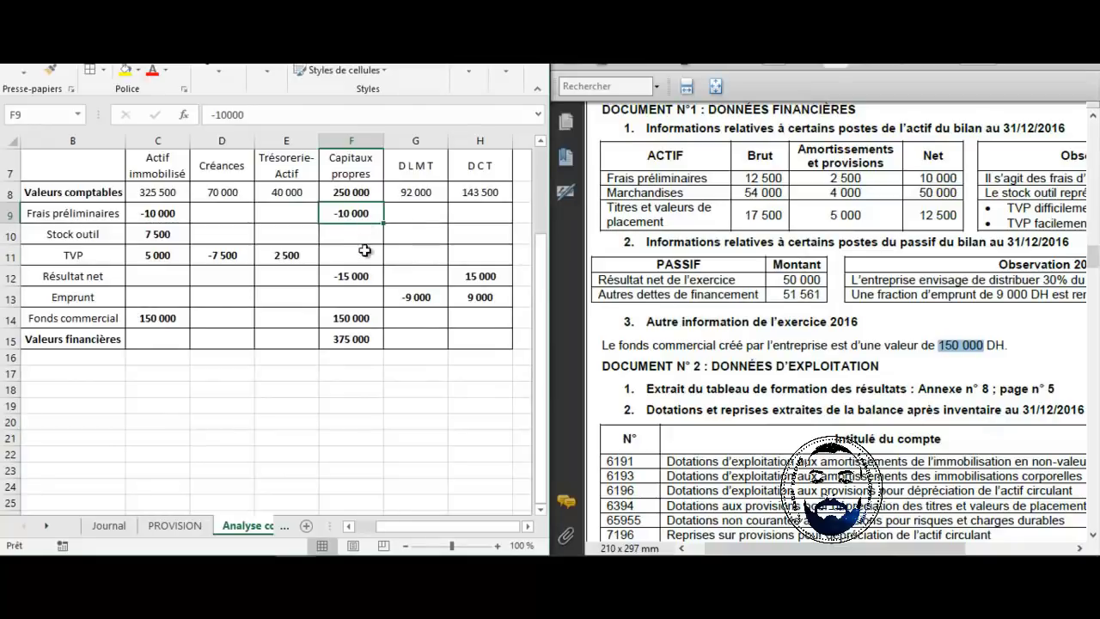
Review how the Capitaux propres book value in F8 relates to the adjustments in F9:F14 and the Valeurs financières total in F15.
left_click(364, 339)
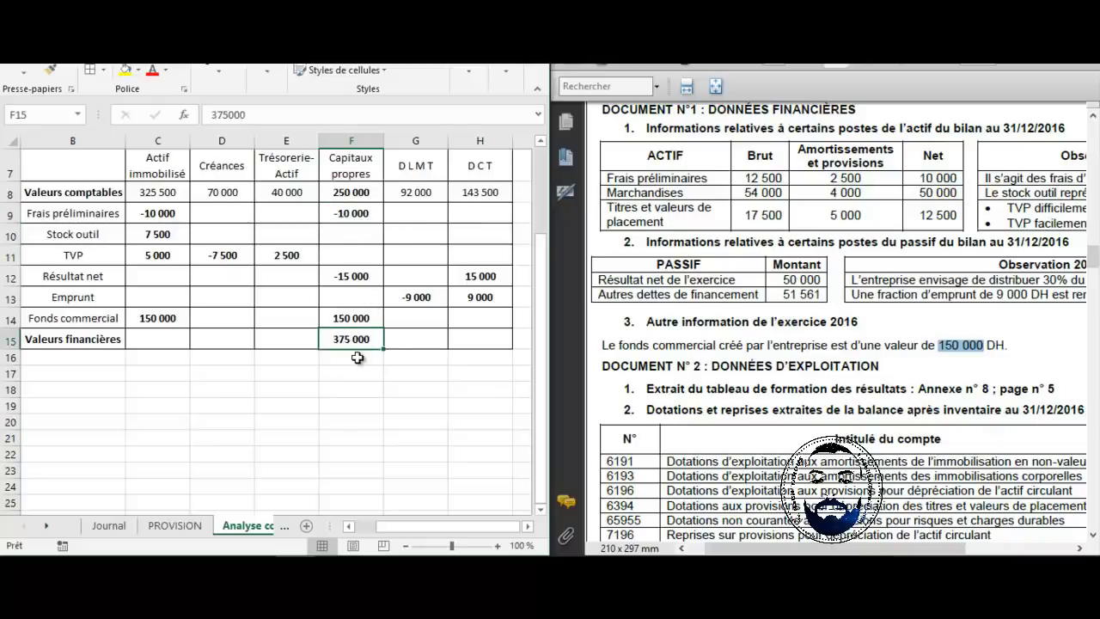
left_click(360, 195)
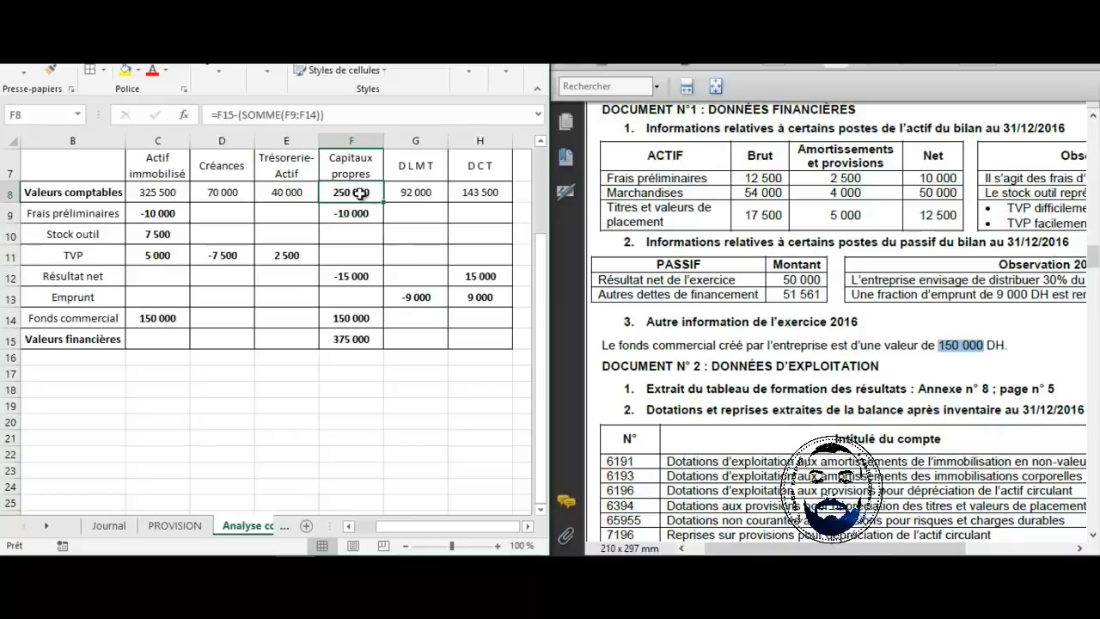
left_click_drag(365, 212, 361, 316)
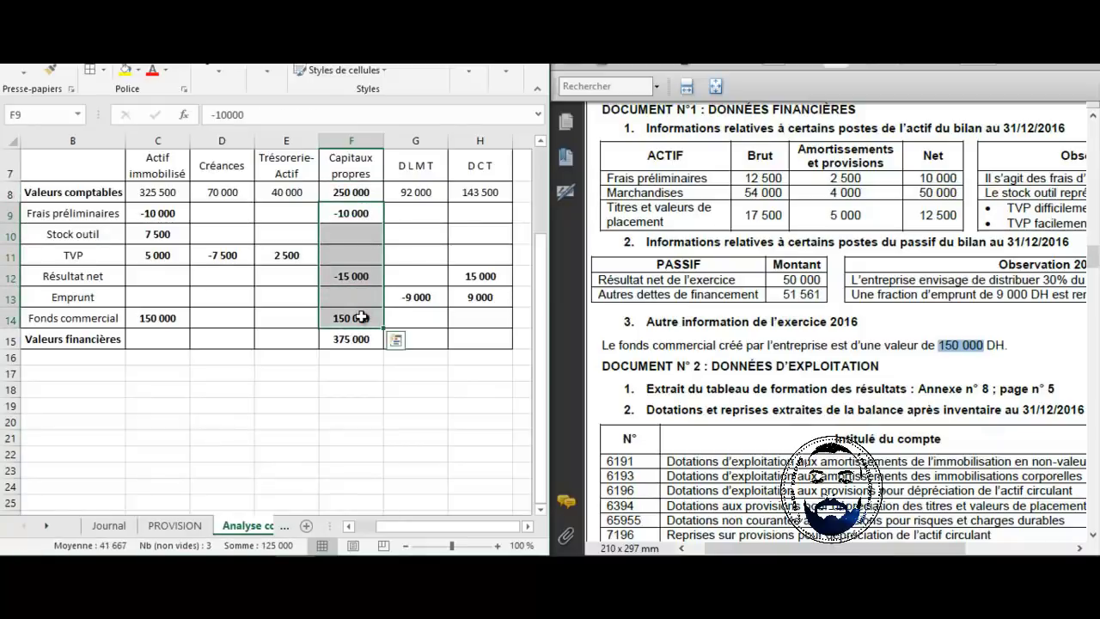
left_click(361, 340)
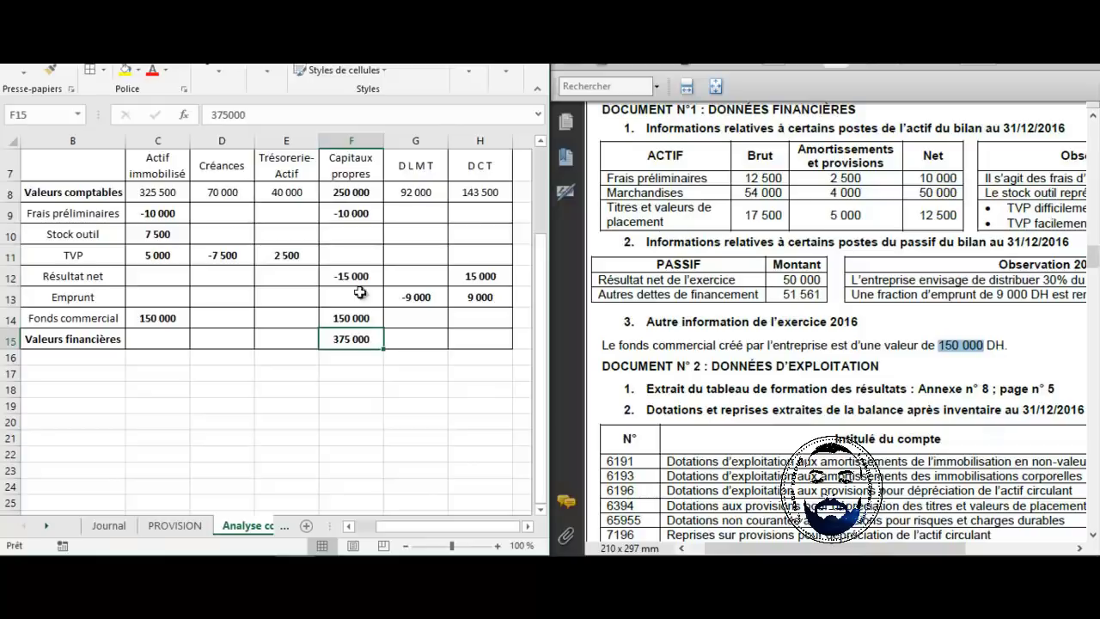
left_click_drag(367, 216, 361, 319)
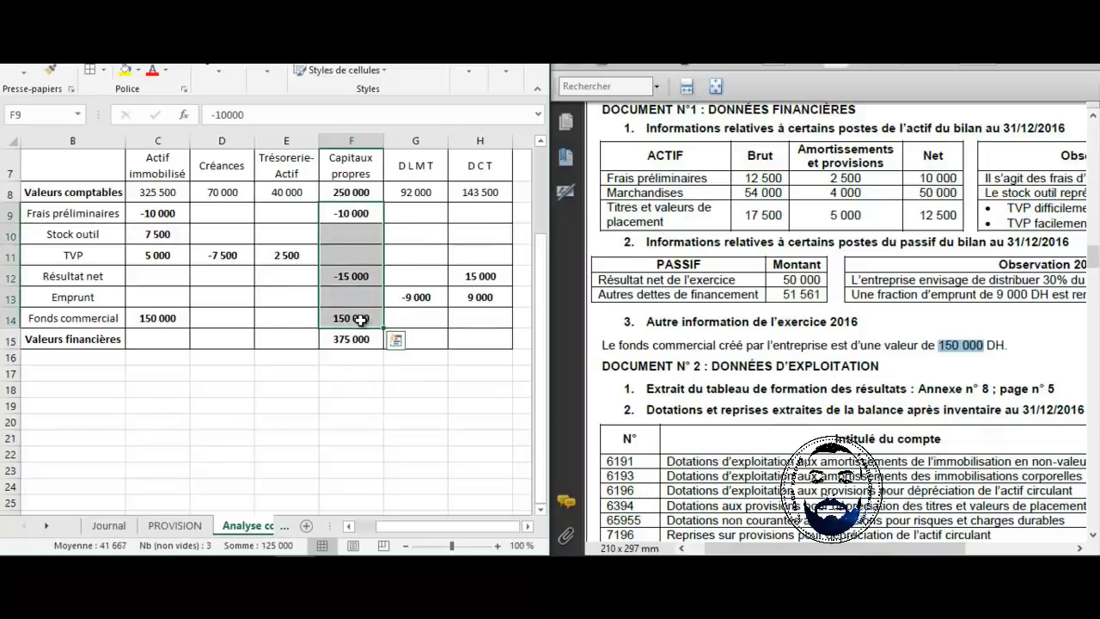
left_click(361, 339)
left_click_drag(368, 213, 366, 317)
left_click(359, 338)
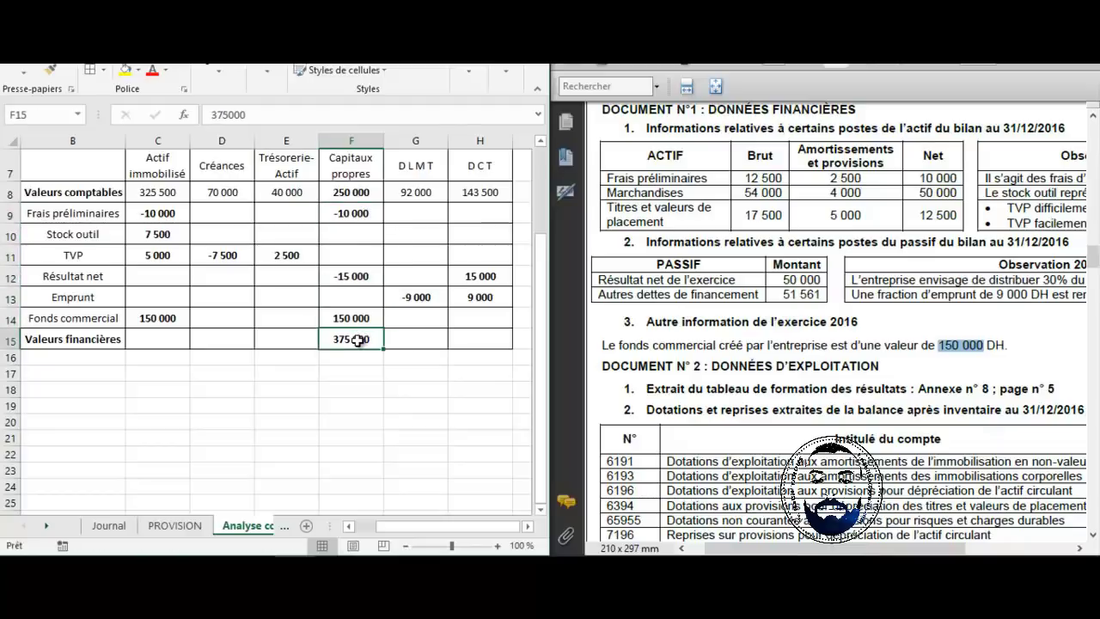
left_click(360, 194)
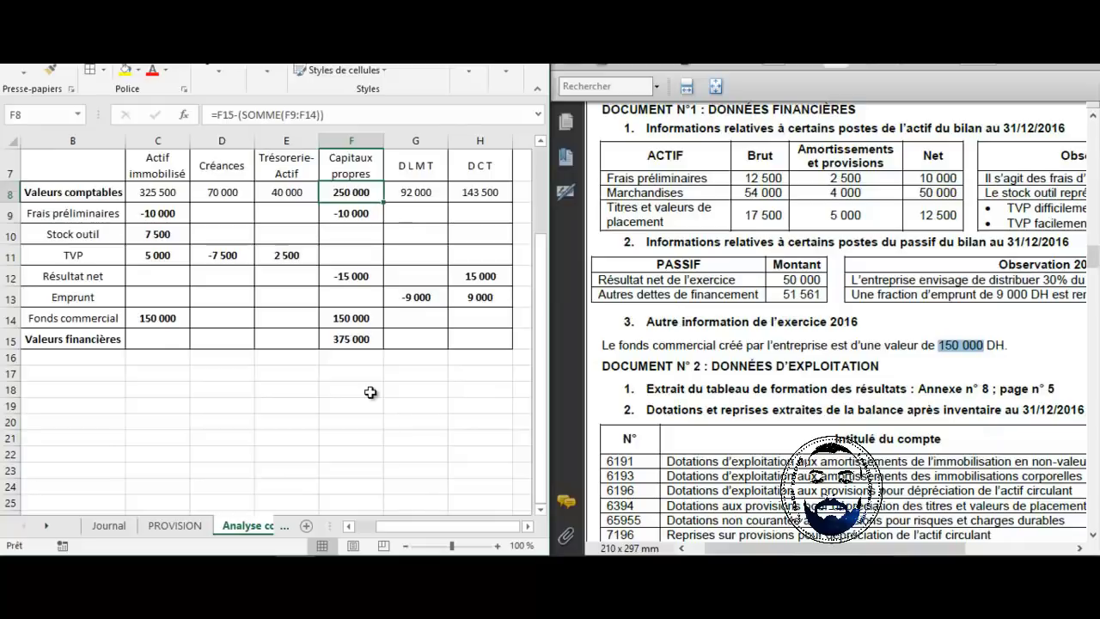
Compute the Valeurs financières total for Actif immobilisé in C15 with =C8+SOMME(C9:C14), accepting the proposed formula correction.
left_click(171, 344)
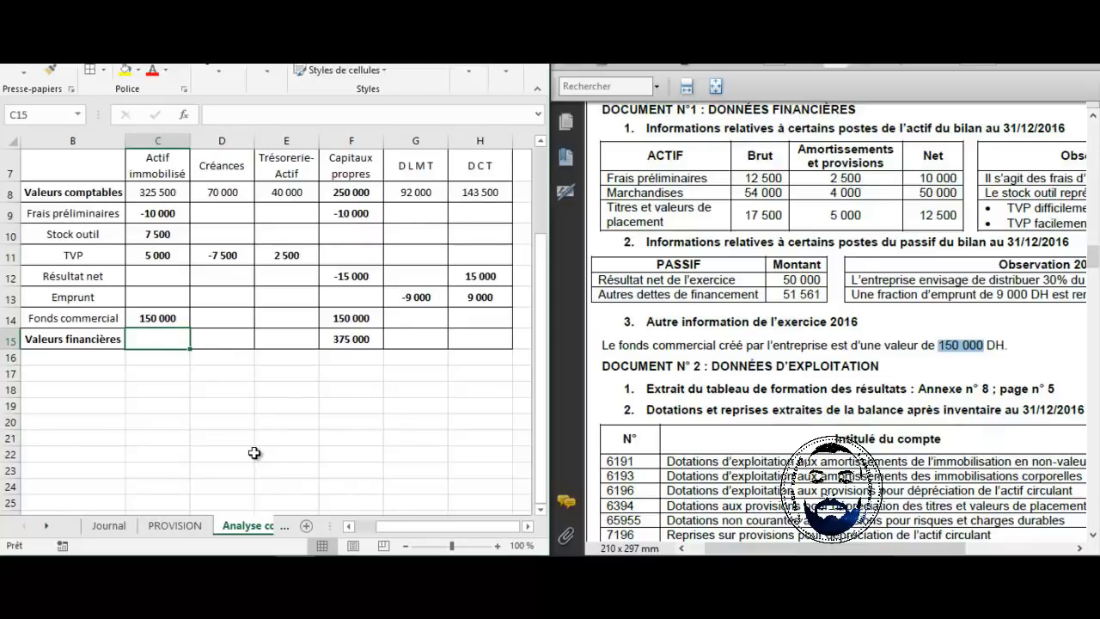
type("=")
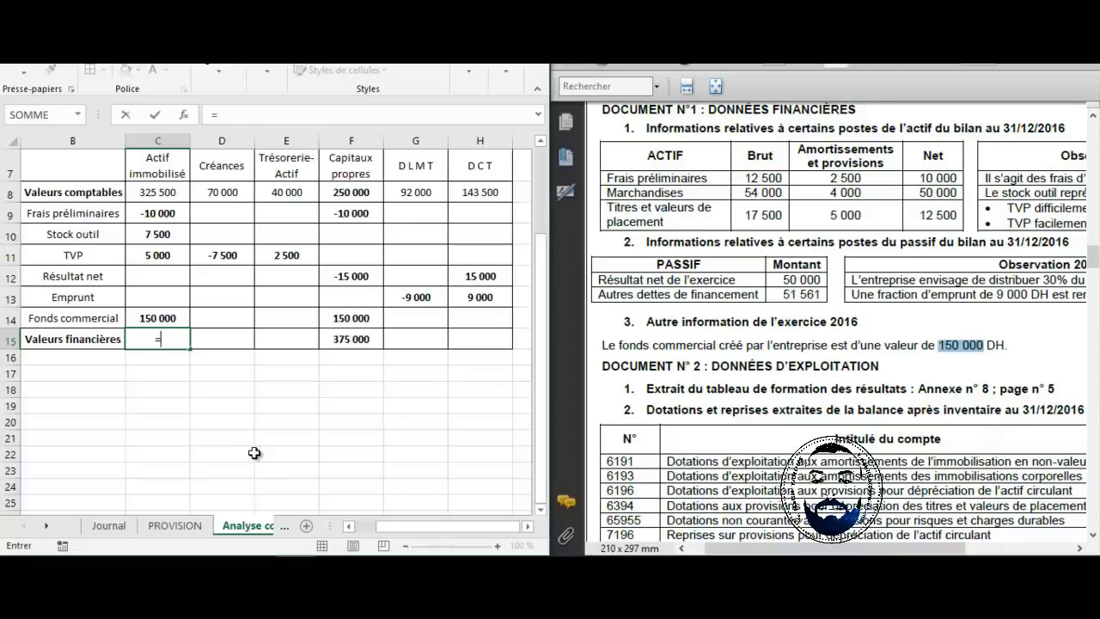
left_click(172, 187)
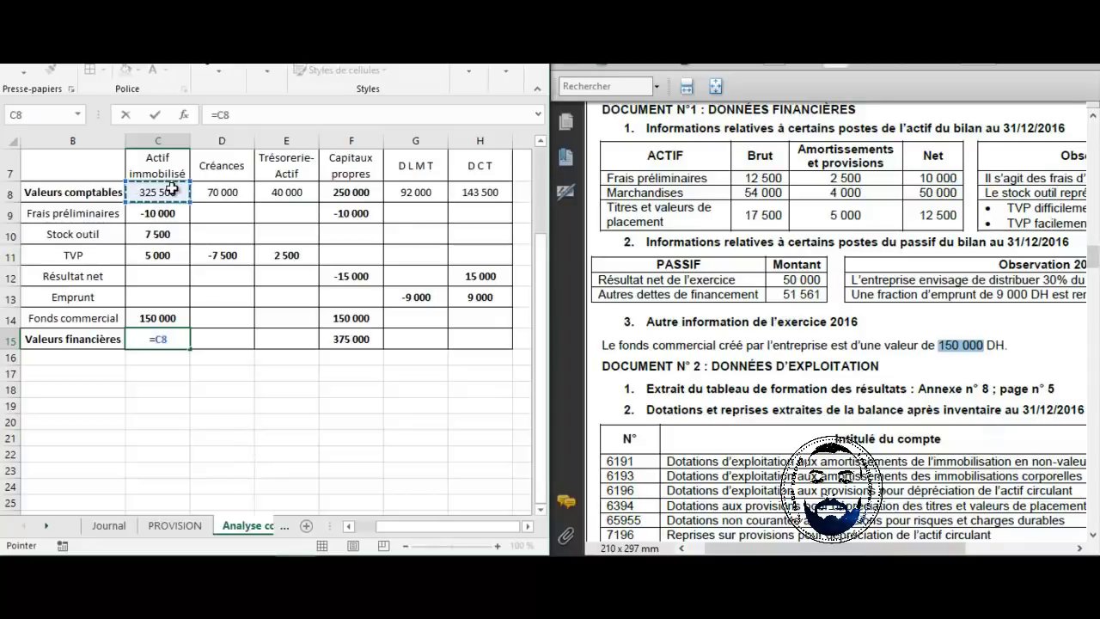
type("+")
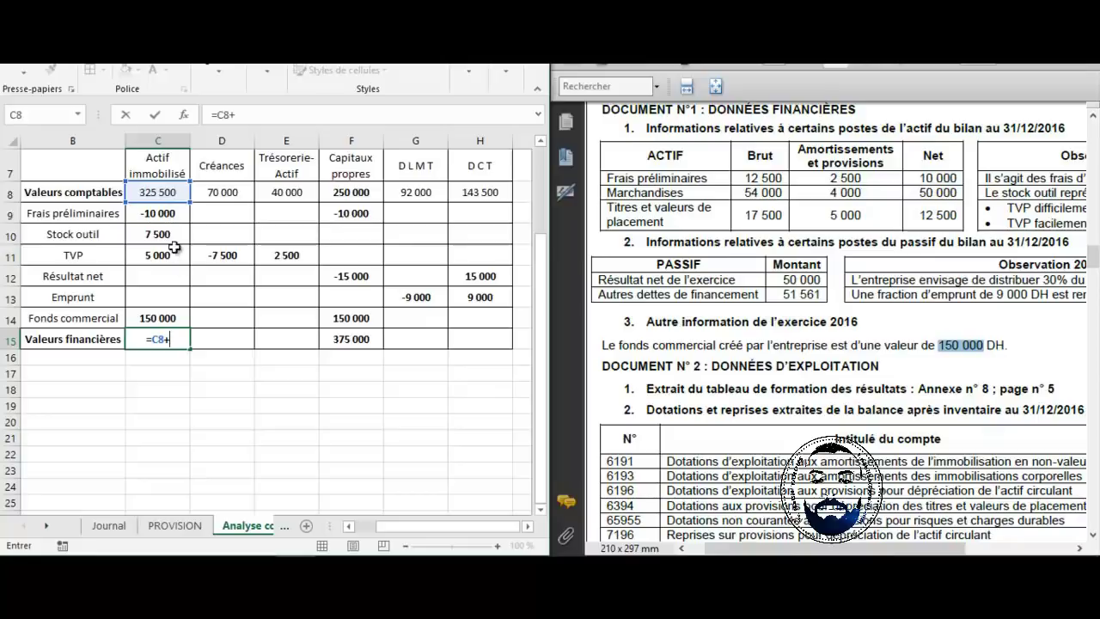
type("s")
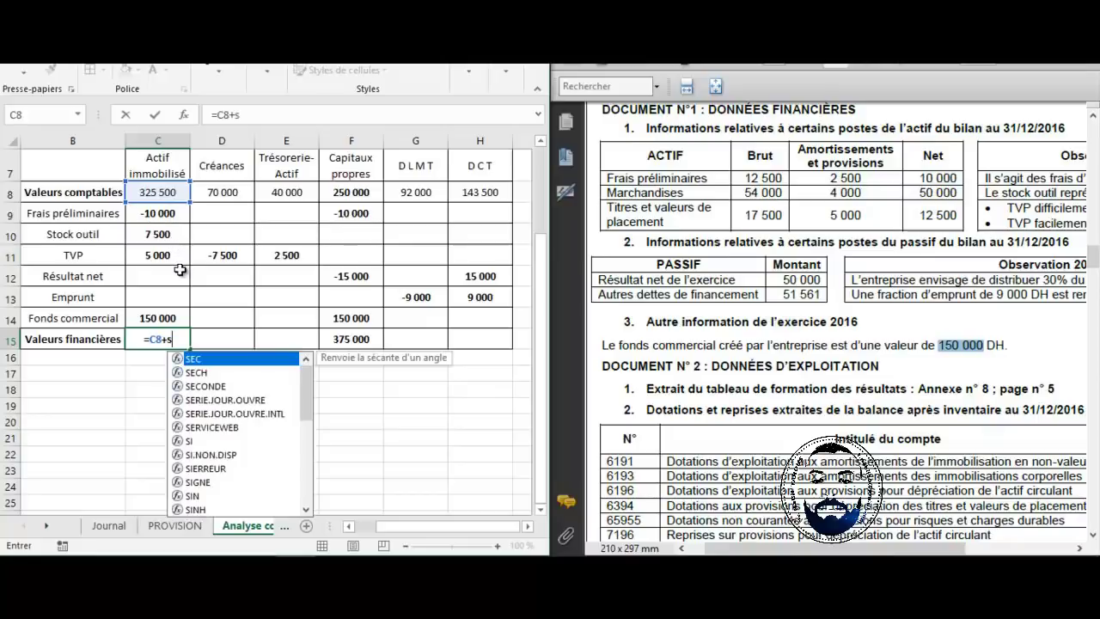
type("om")
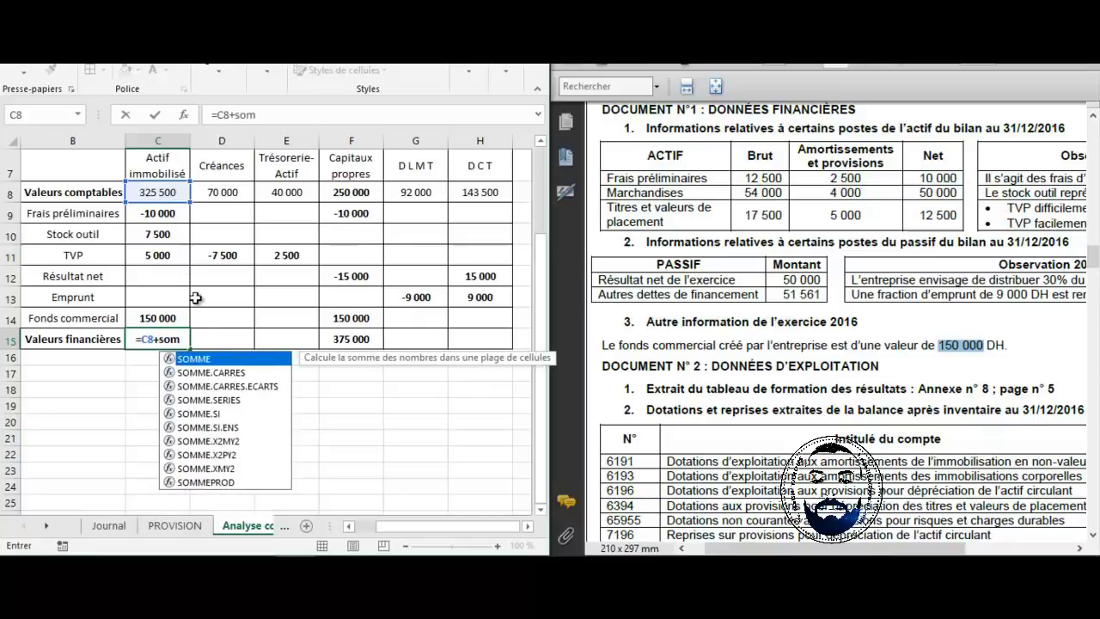
double_click(217, 361)
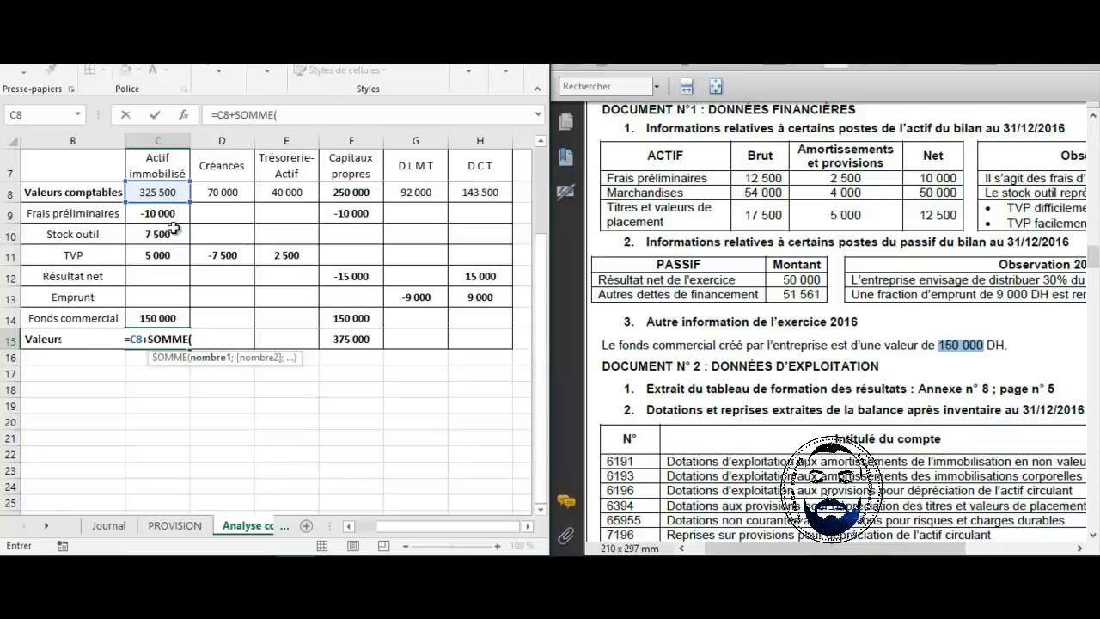
left_click_drag(172, 217, 172, 318)
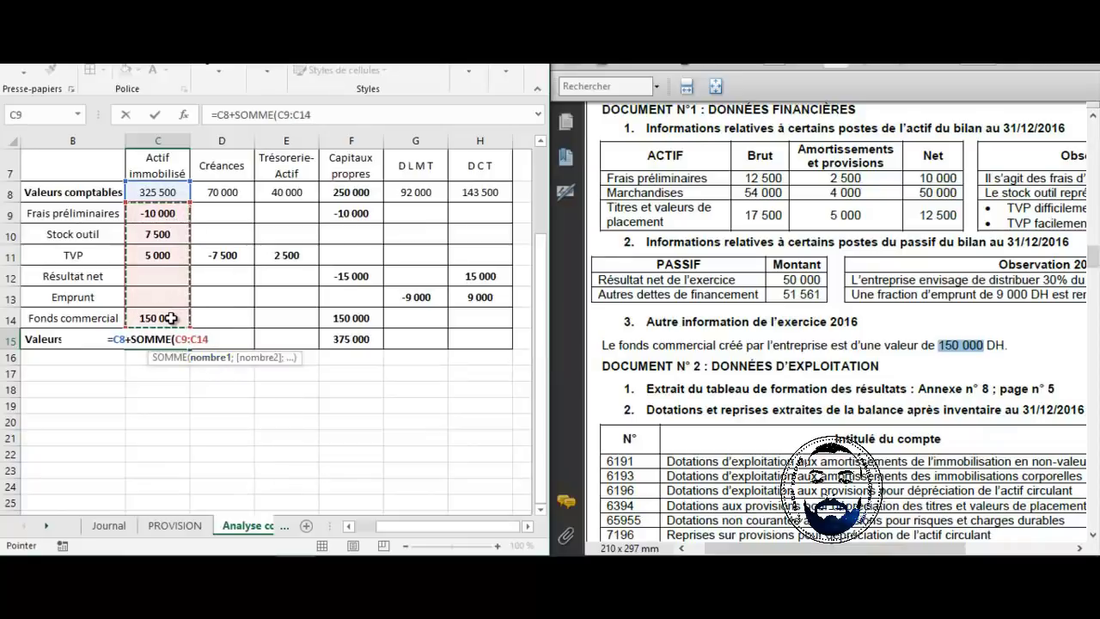
key("Return")
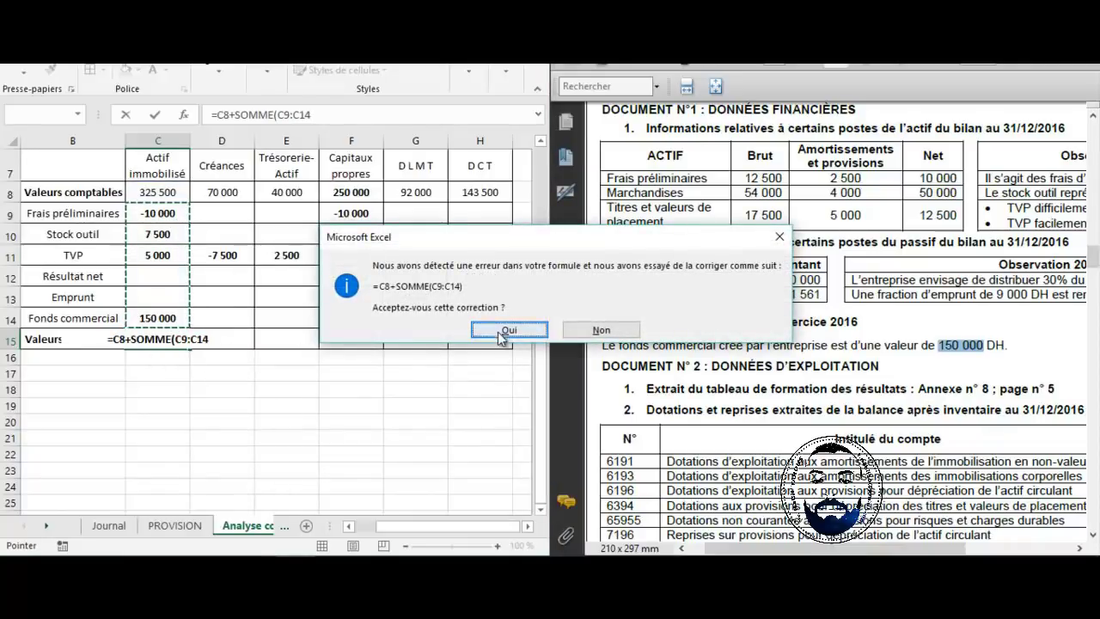
left_click(545, 328)
left_click(163, 342)
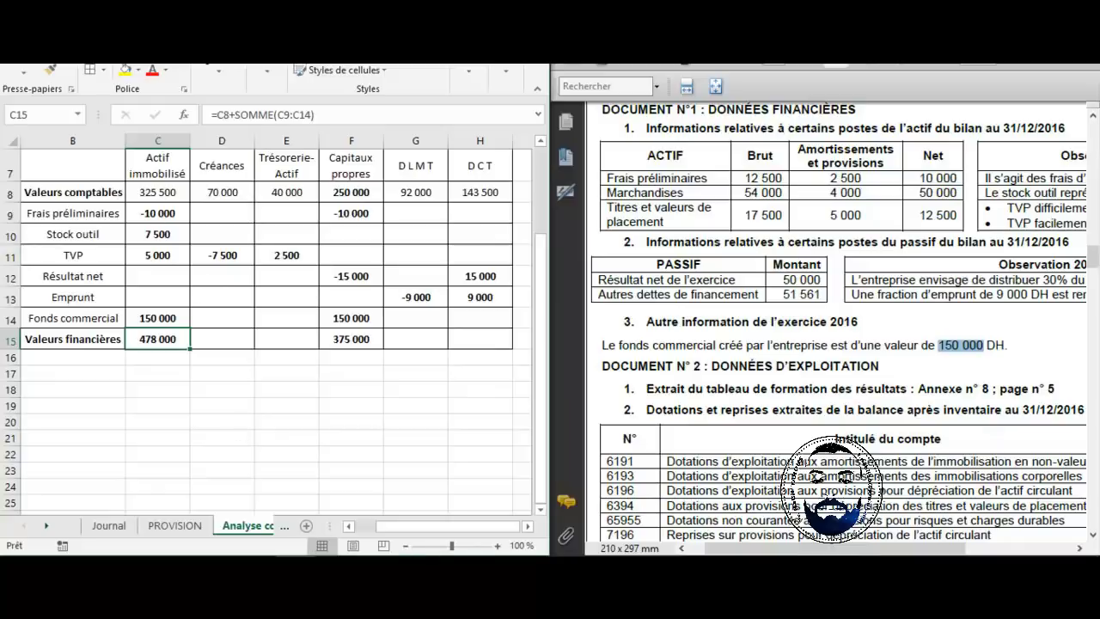
Switch to the calculator and enter 325 500 − 10 000 to start checking the Actif immobilisé total.
key("alt+Tab")
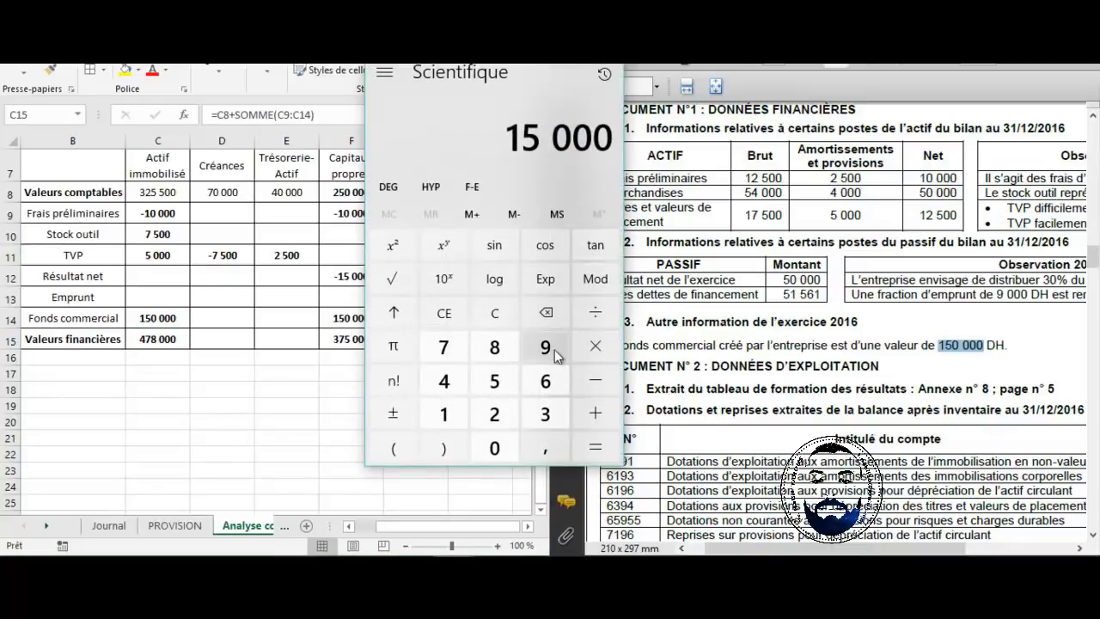
left_click(545, 420)
left_click(496, 416)
double_click(495, 381)
left_click(502, 440)
left_click(503, 440)
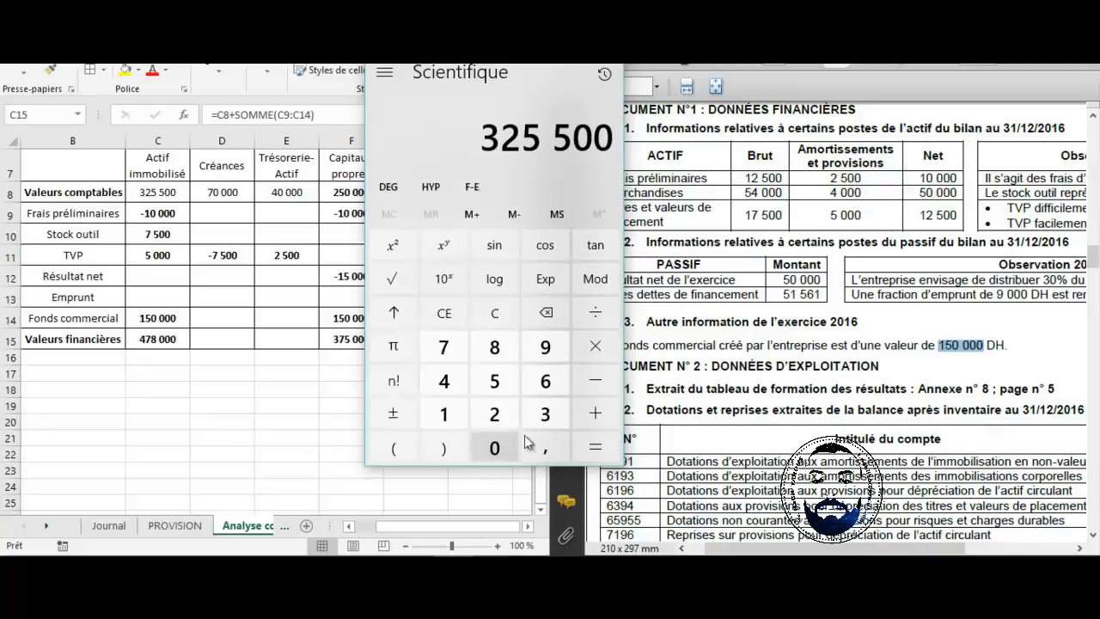
left_click(593, 381)
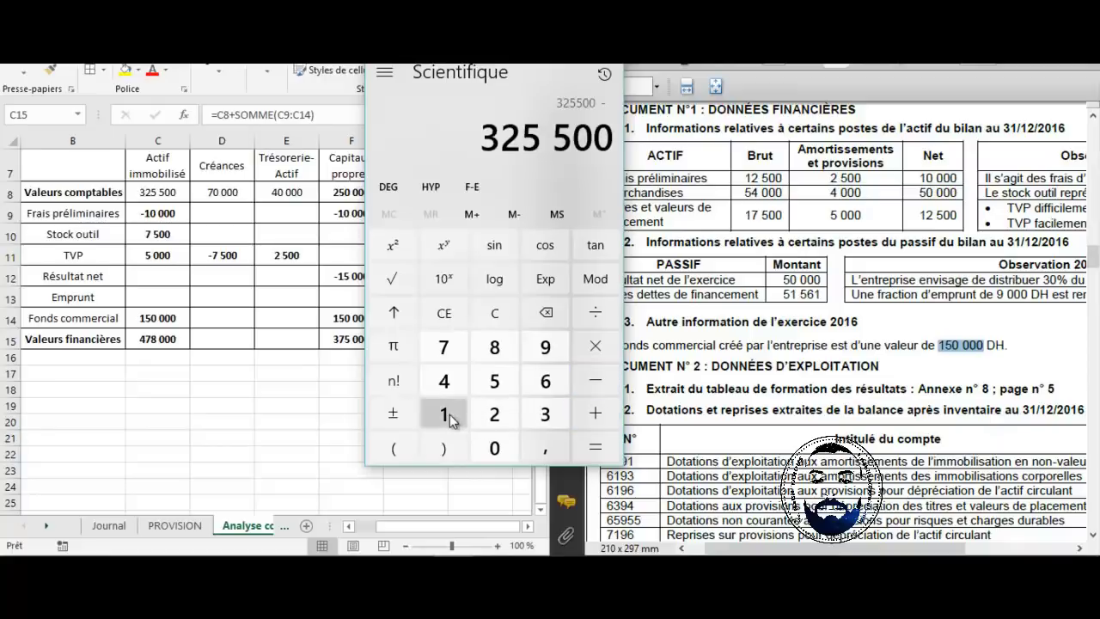
left_click(443, 415)
left_click(498, 447)
left_click(499, 448)
left_click(499, 448)
left_click(498, 447)
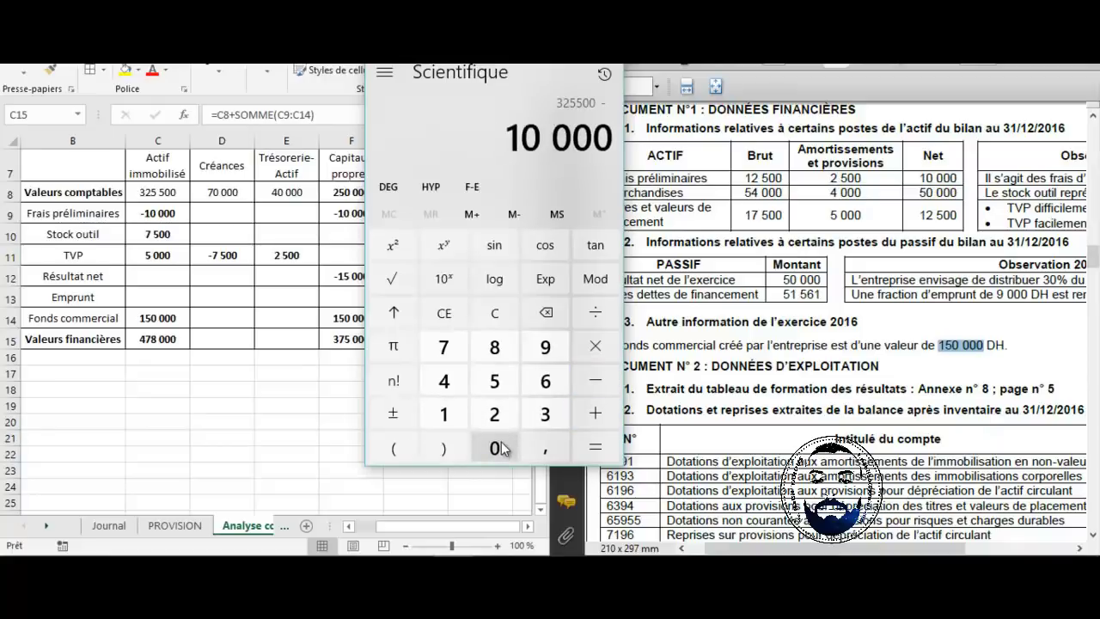
Add the Stock outil 7 500 and TVP 5 000 adjustments to the Actif immobilisé check sum.
left_click(593, 414)
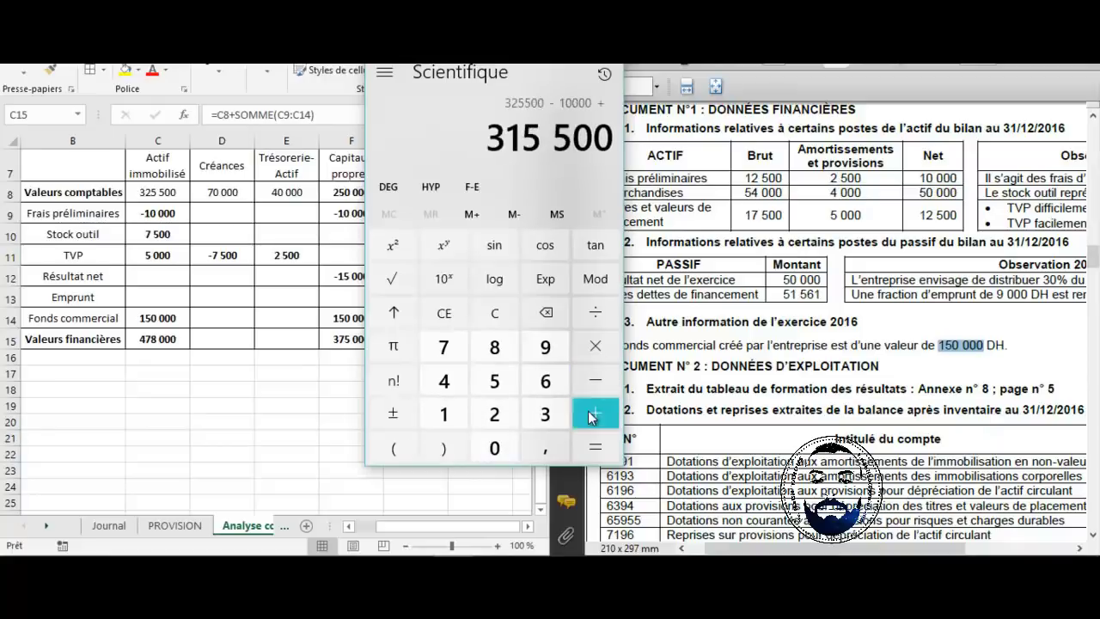
left_click(443, 346)
left_click(495, 383)
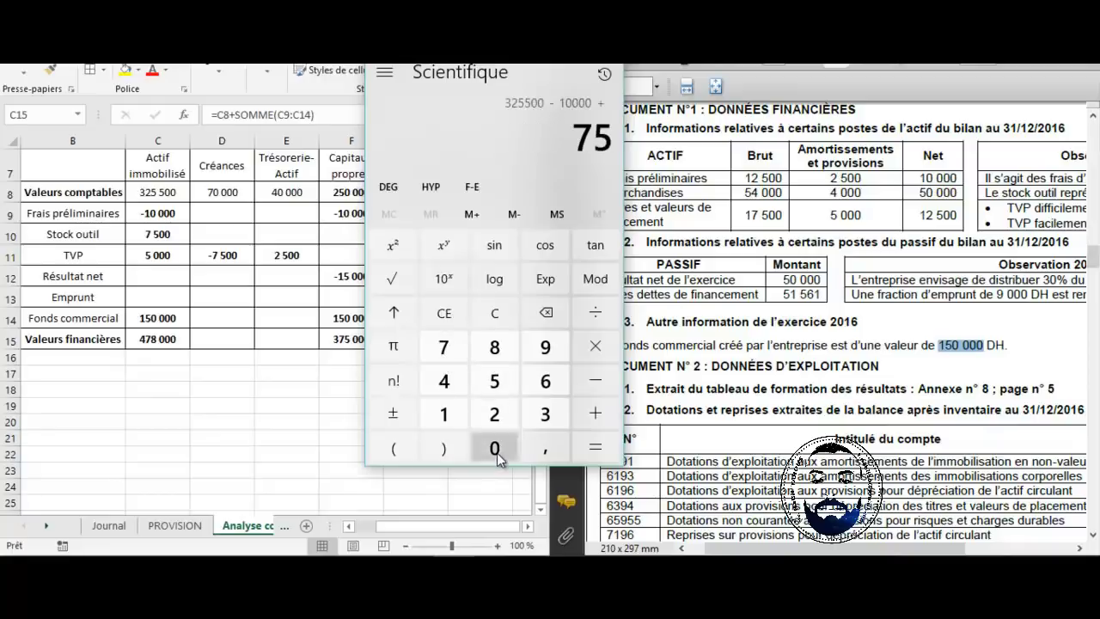
double_click(497, 447)
left_click(593, 414)
left_click(495, 383)
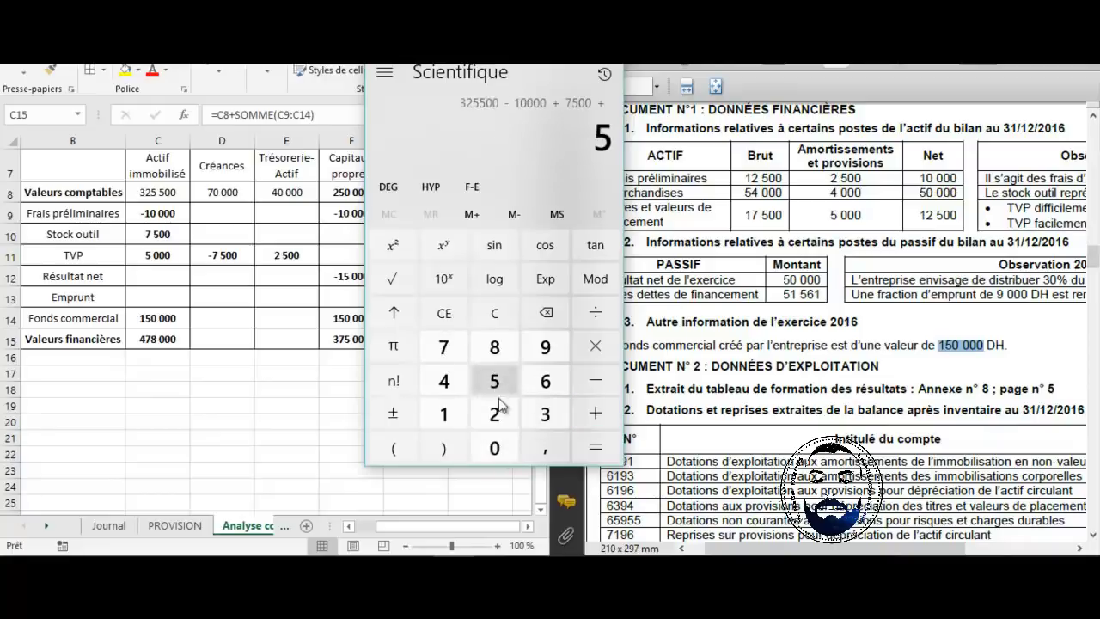
double_click(495, 448)
left_click(495, 448)
Add the fonds commercial 150 000 to the check sum, compute the result, and return to C15 in Excel.
left_click(594, 414)
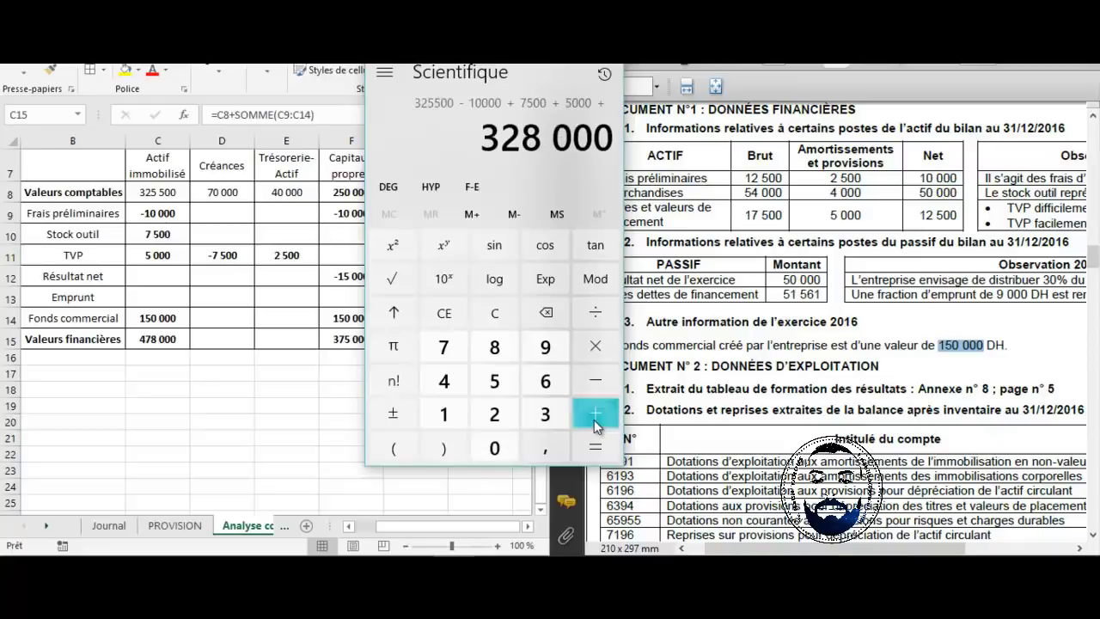
left_click(444, 414)
left_click(494, 381)
left_click(496, 450)
double_click(495, 448)
left_click(495, 448)
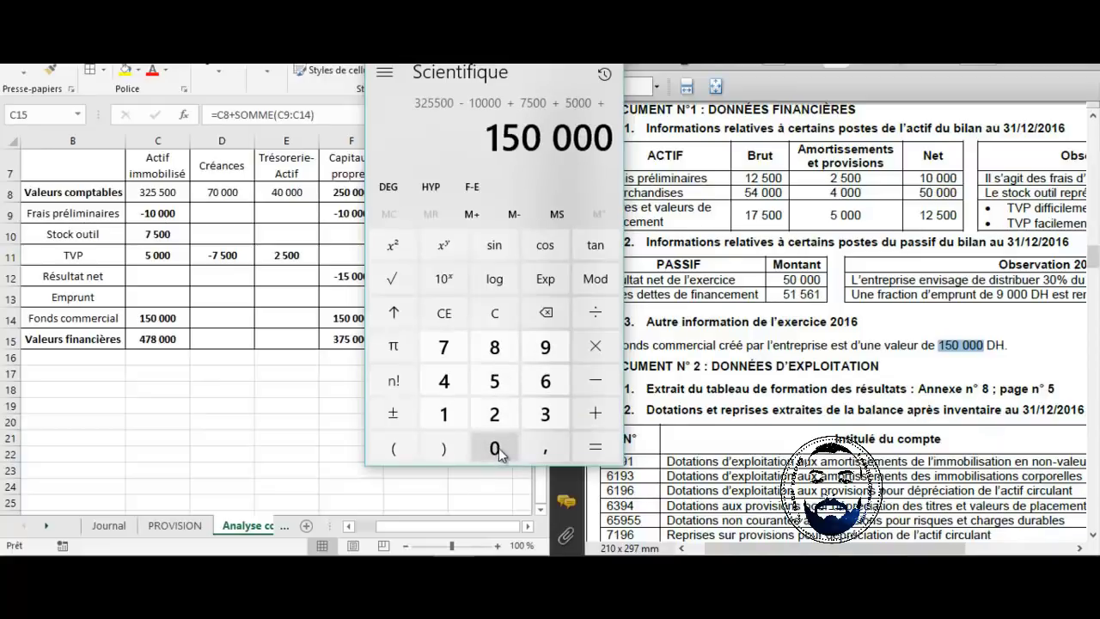
left_click(602, 450)
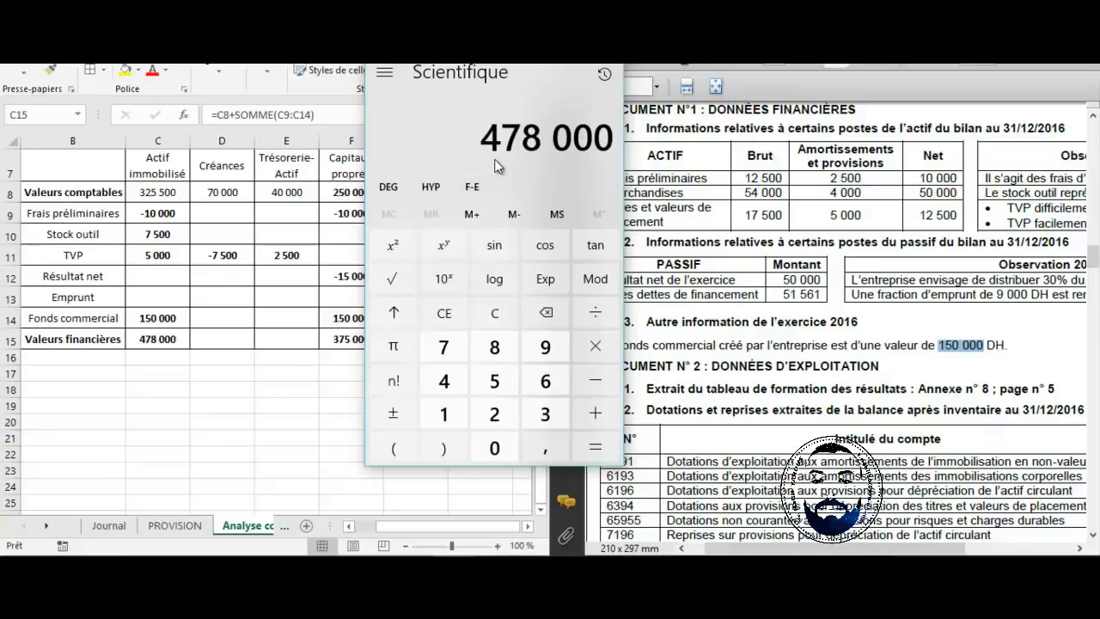
left_click(176, 342)
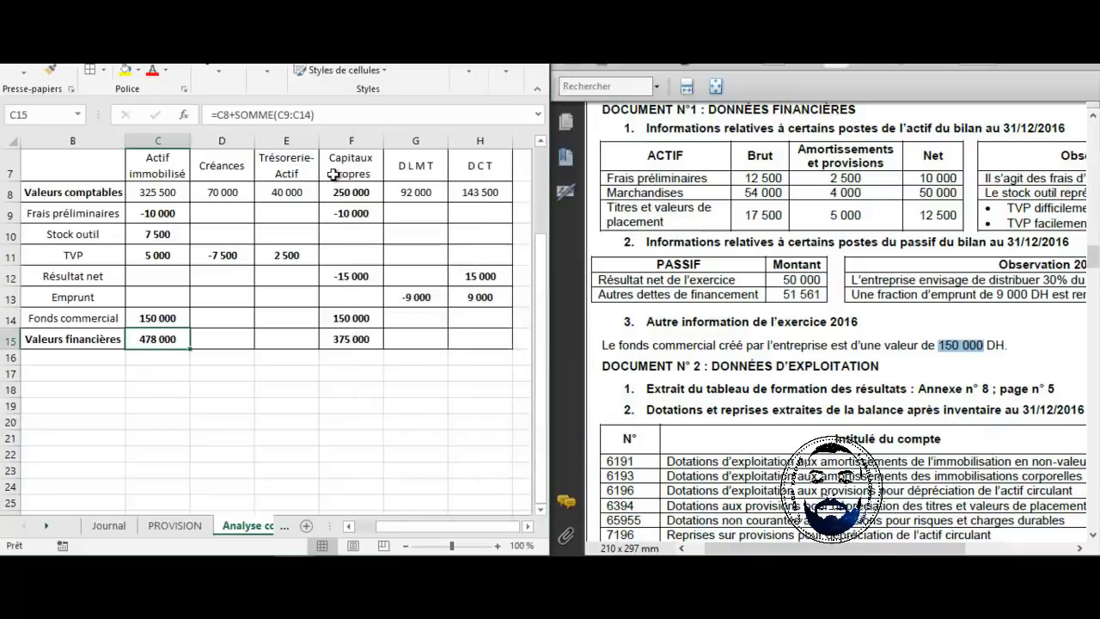
Try to extend the Valeurs financières formula from C15 across to H15, and undo the fill.
left_click_drag(192, 347, 491, 330)
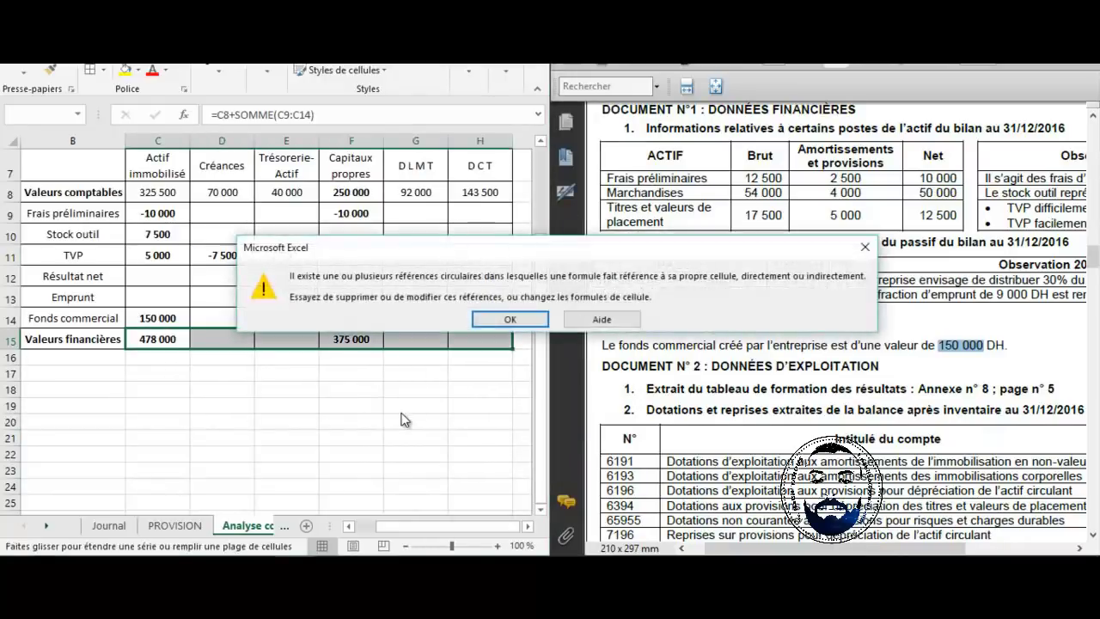
left_click(497, 319)
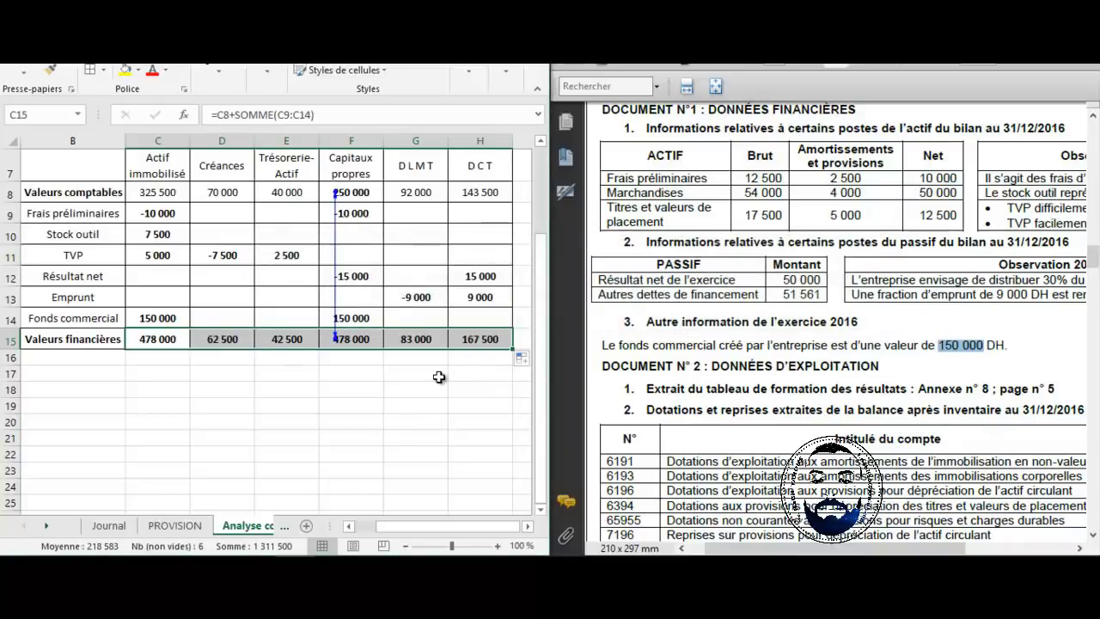
key("ctrl+z")
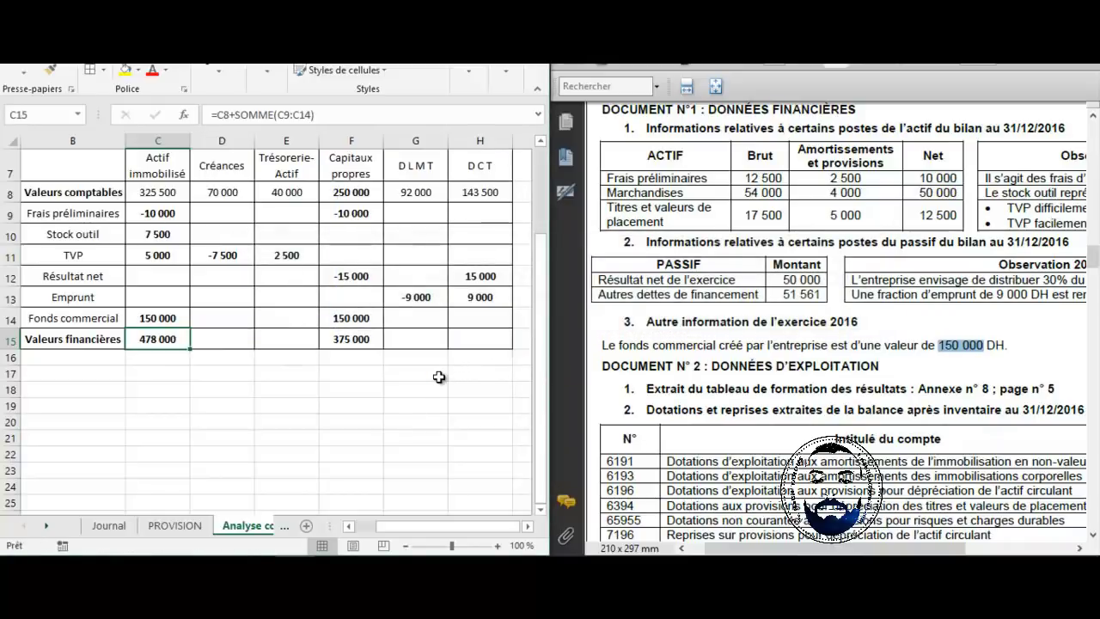
Extend the C15 Valeurs financières formula to D15:E15, and copy it from E15 into G15:H15, leaving F15 untouched.
left_click_drag(194, 346, 287, 344)
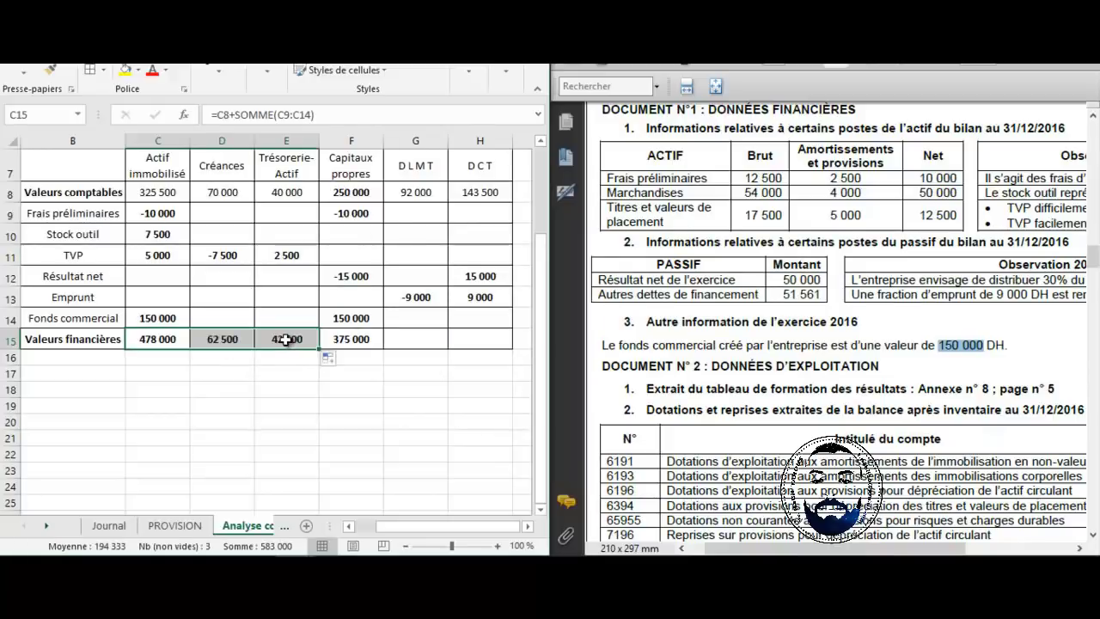
left_click(287, 342)
key("ctrl+c")
left_click(416, 338)
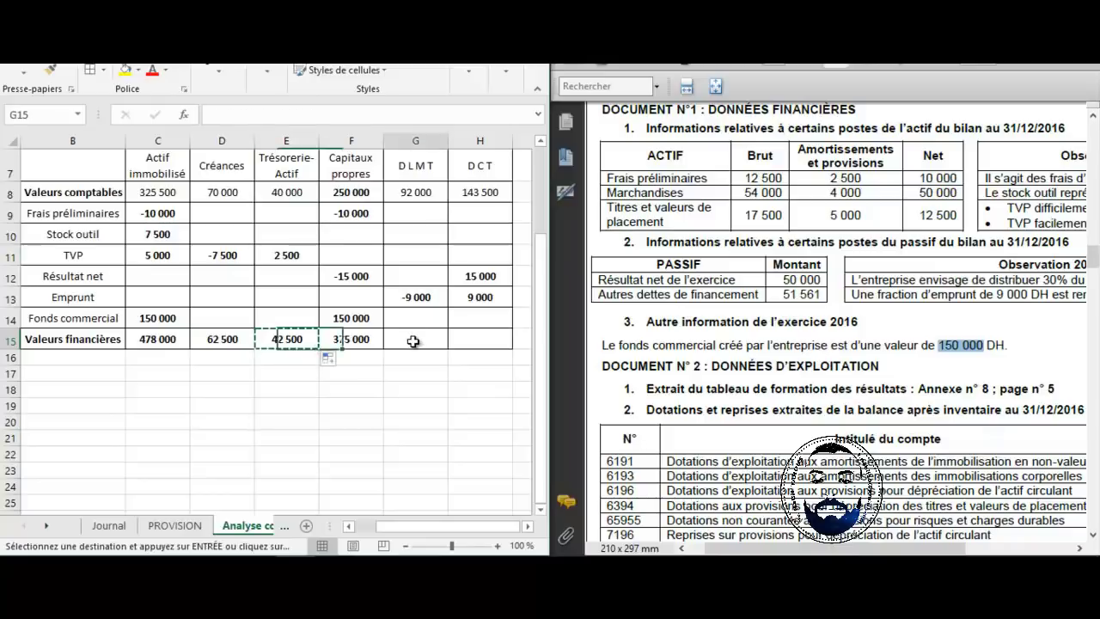
key("ctrl+v")
left_click_drag(447, 349, 490, 350)
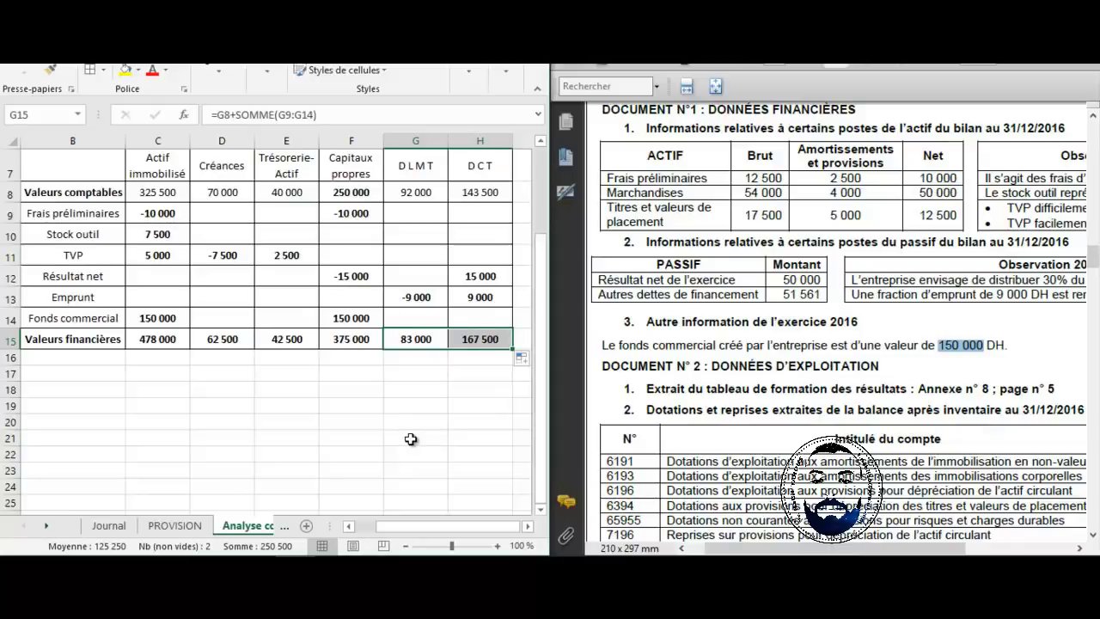
left_click(411, 440)
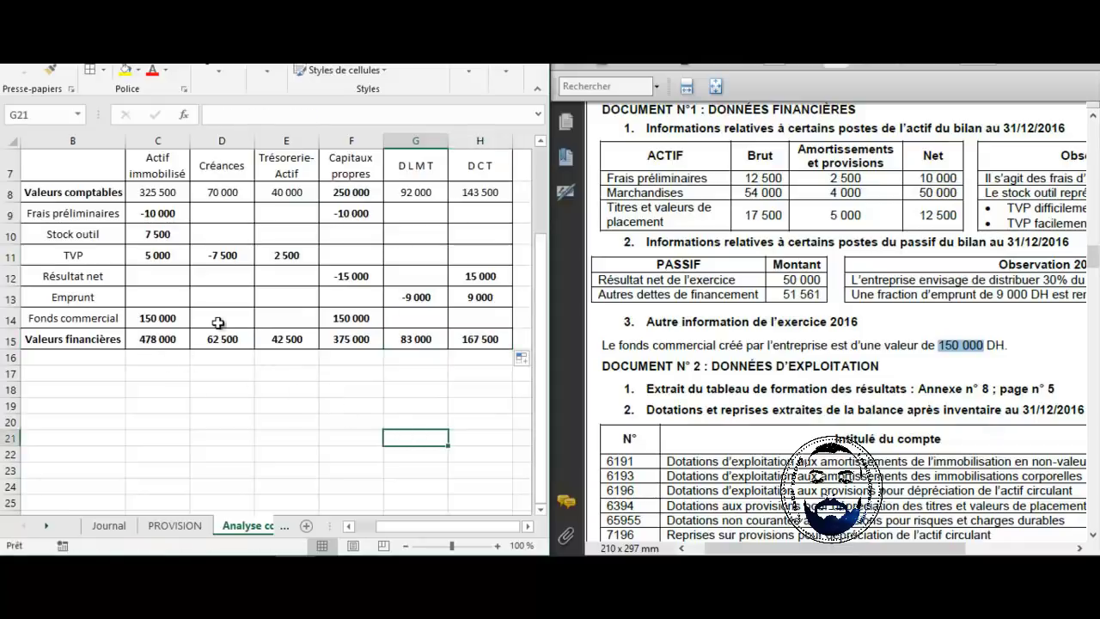
Review the Créances column: the book value in D8, the TVP adjustment in D11 and the total formula in D15.
left_click(232, 195)
left_click(233, 255)
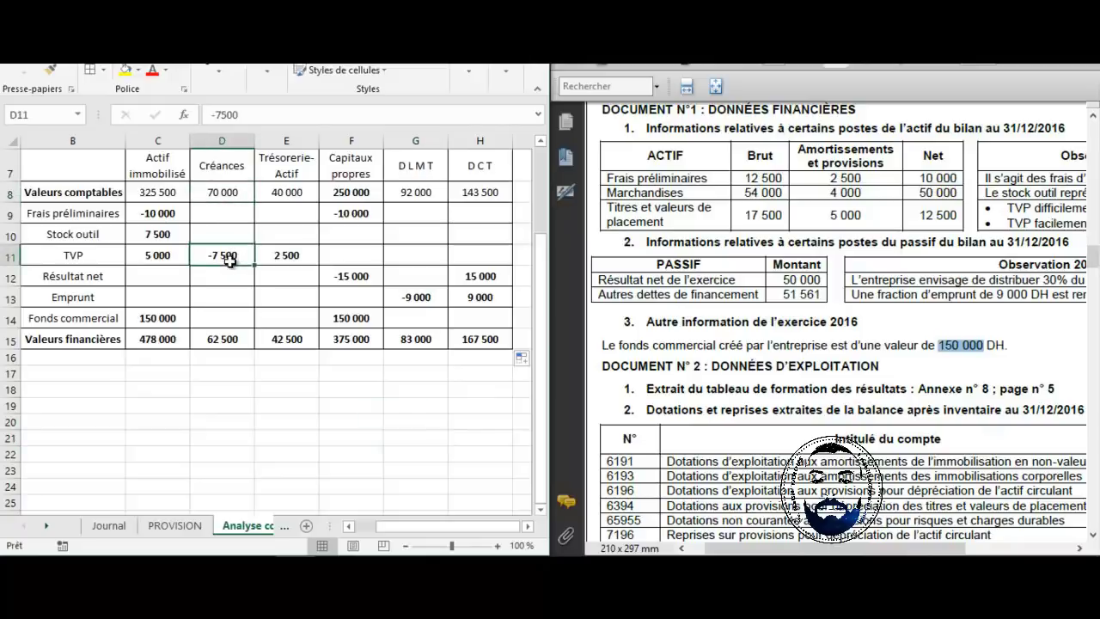
left_click(239, 341)
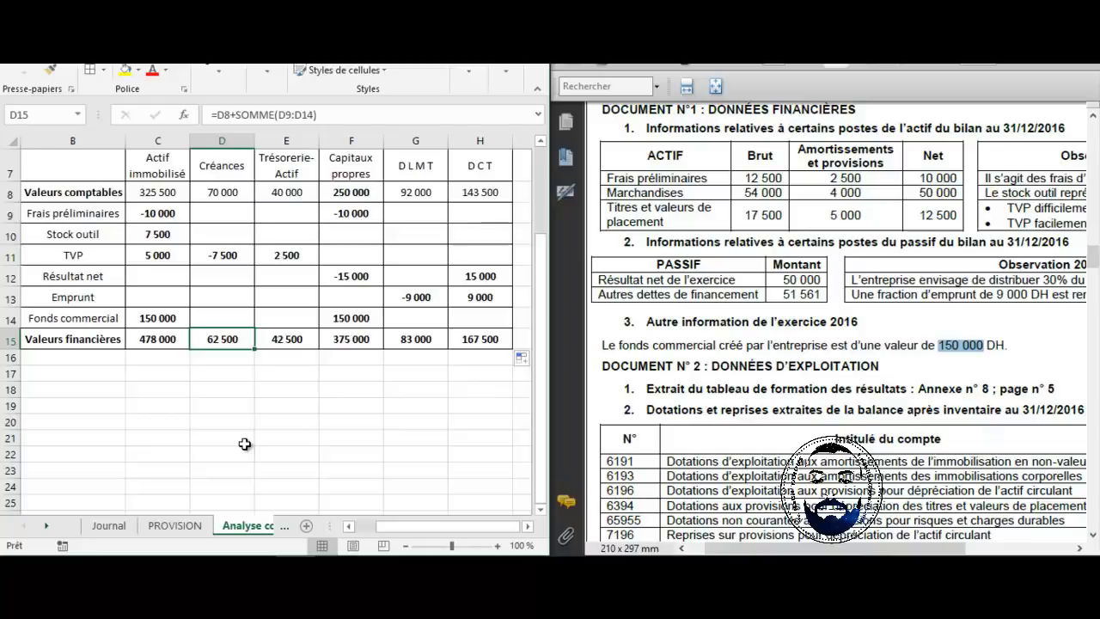
Switch to the calculator and try 40 000 − 2 500 as a check of the Trésorerie-Actif total.
key("alt+Tab")
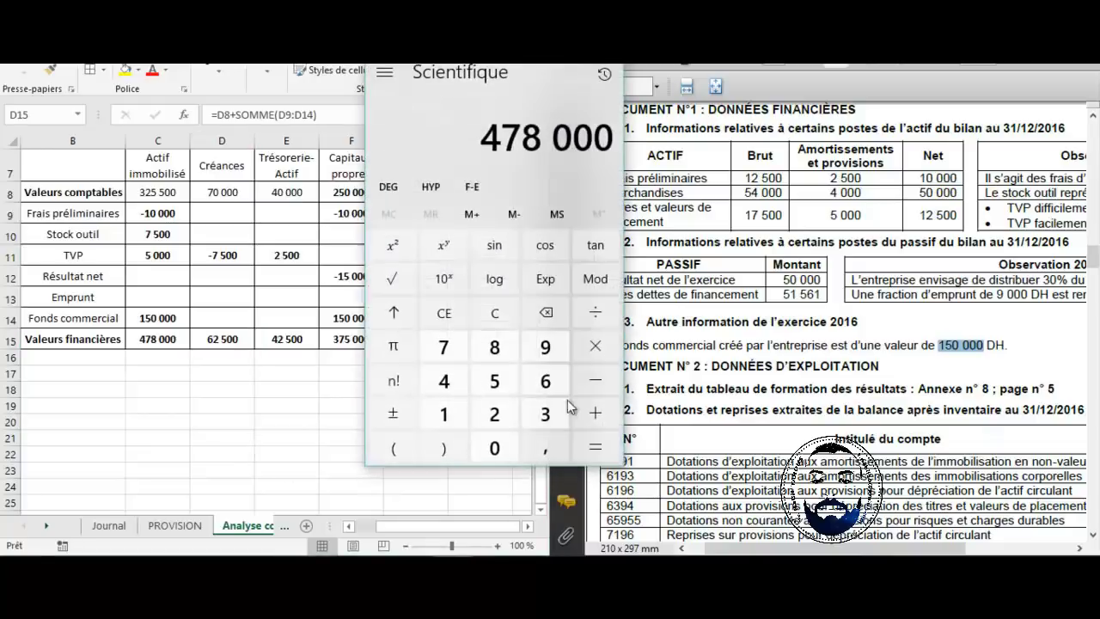
left_click(453, 393)
left_click(502, 450)
left_click(502, 450)
left_click(502, 450)
left_click(502, 451)
left_click(593, 381)
left_click(497, 414)
left_click(496, 382)
left_click(498, 448)
left_click(498, 449)
left_click(598, 452)
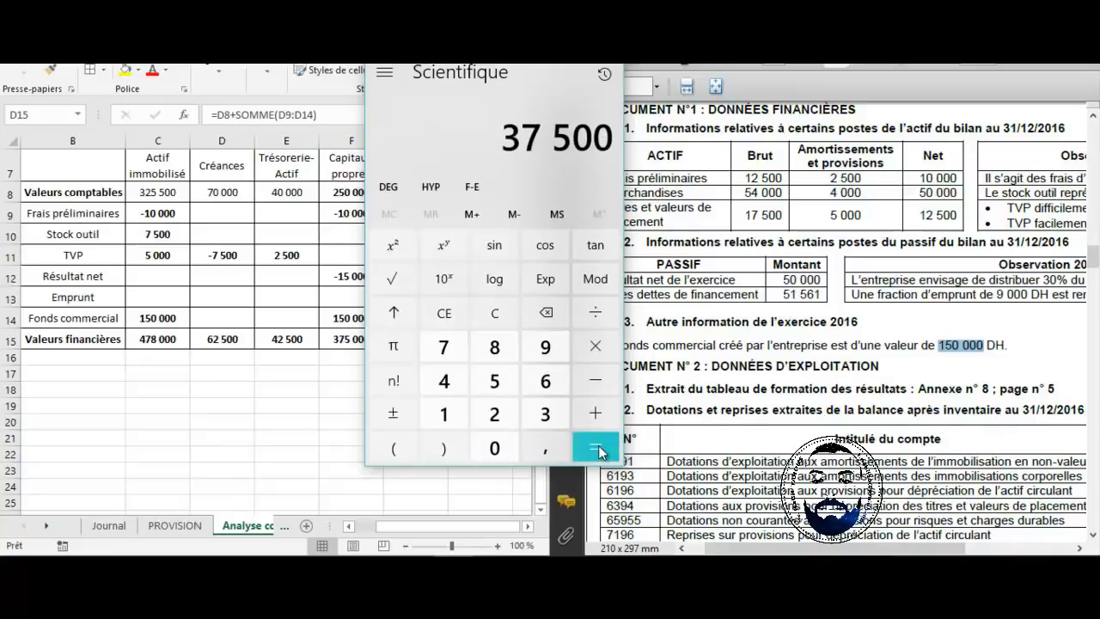
Repeat the subtraction 40 000 − 2 500 for the Trésorerie-Actif check.
left_click(454, 387)
left_click(504, 448)
left_click(504, 448)
left_click(505, 448)
left_click(504, 448)
left_click(593, 383)
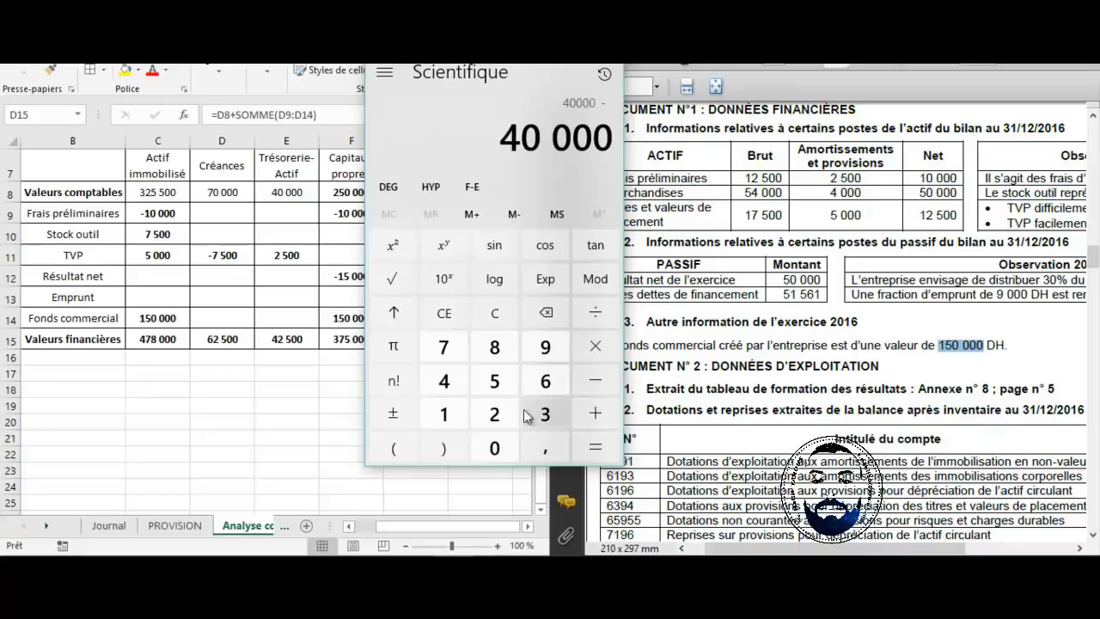
left_click(494, 414)
left_click(494, 380)
left_click(494, 448)
left_click(494, 447)
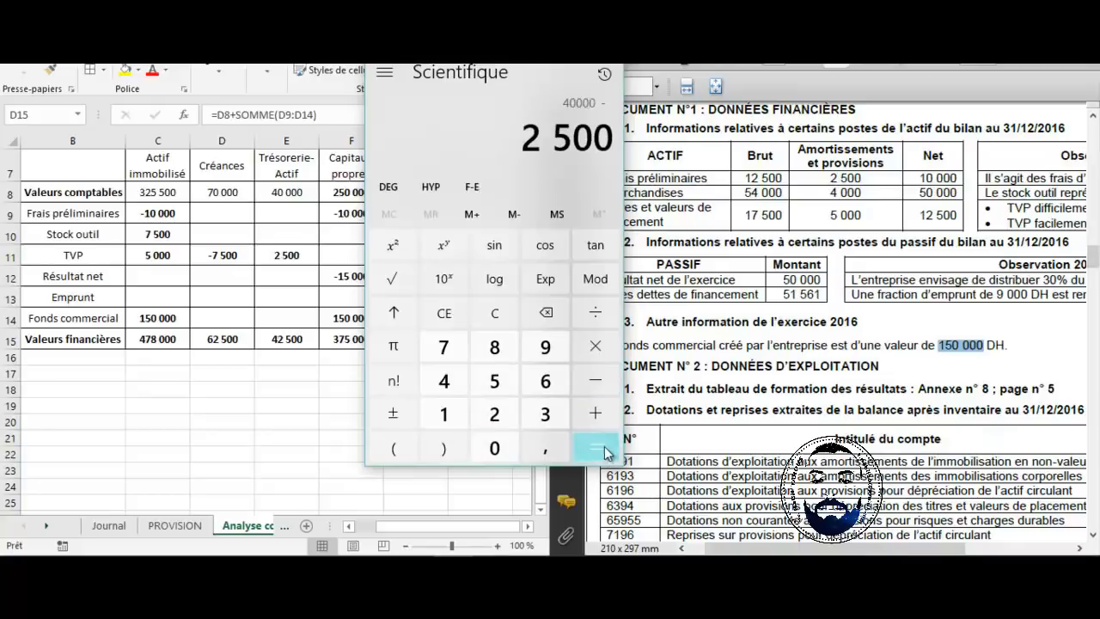
left_click(607, 453)
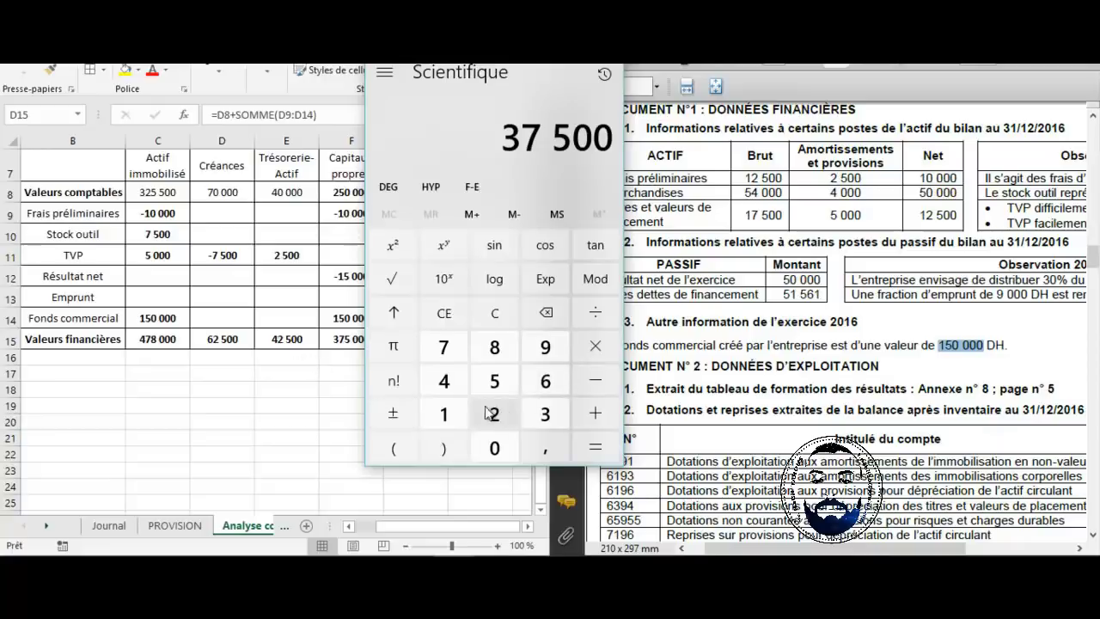
Check the Trésorerie-Actif total in E15 by computing 40 000 + 2 500 in the calculator.
left_click(444, 381)
left_click(494, 447)
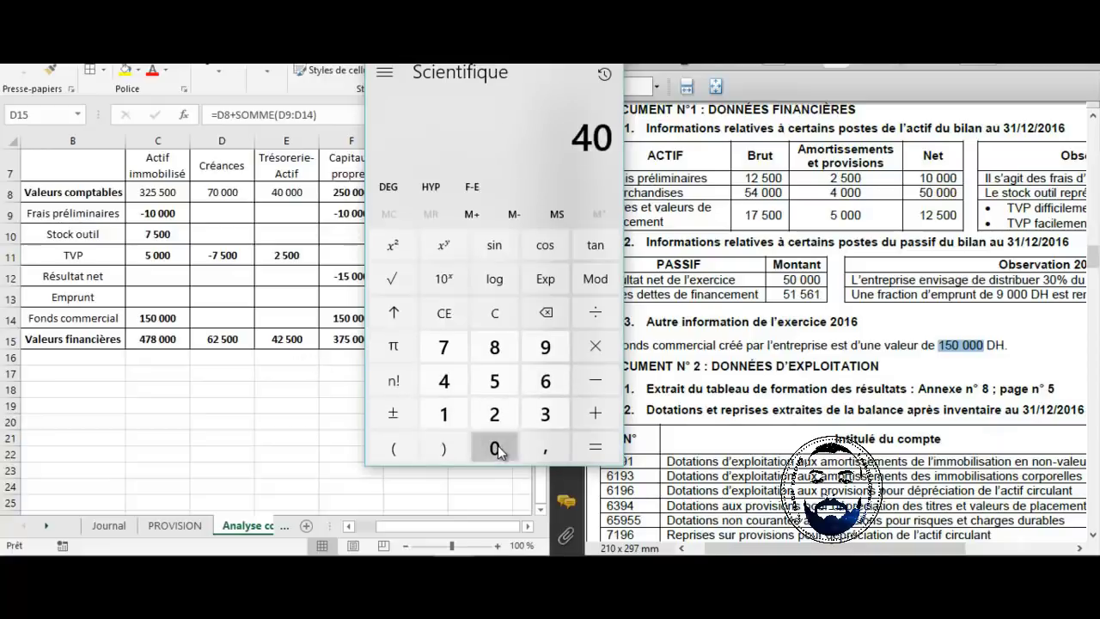
left_click(494, 448)
left_click(494, 447)
left_click(494, 447)
left_click(579, 417)
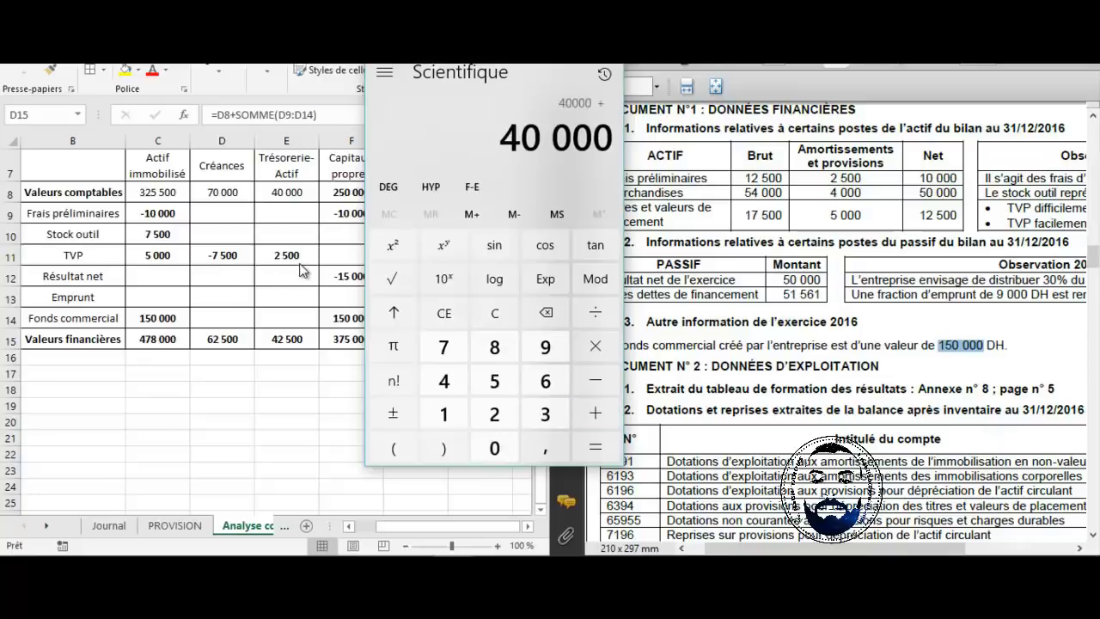
left_click(494, 414)
left_click(495, 380)
left_click(494, 448)
left_click(494, 447)
left_click(595, 448)
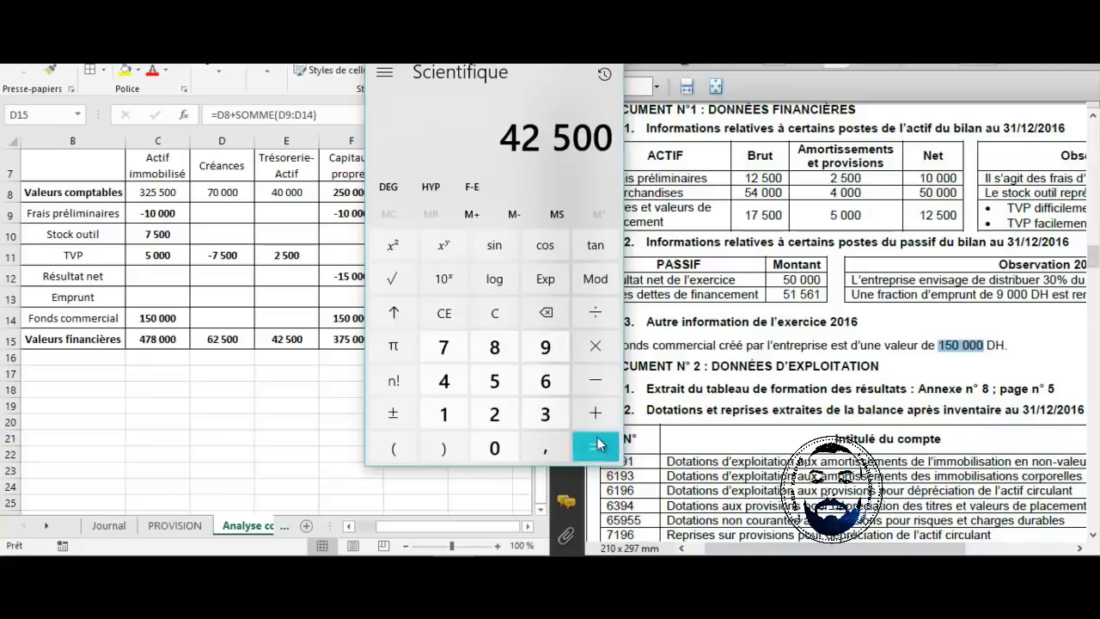
Move the calculator off the Excel table and check the D L M T total by computing 92 000 − 9 000.
left_click_drag(425, 43, 693, 32)
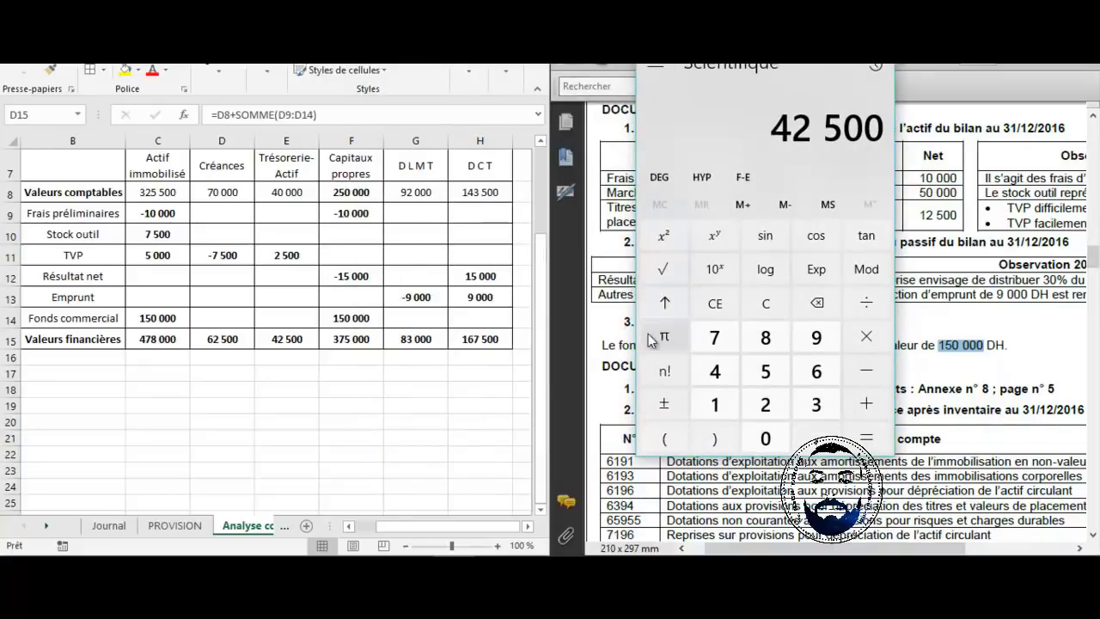
left_click(812, 348)
left_click(773, 409)
triple_click(769, 440)
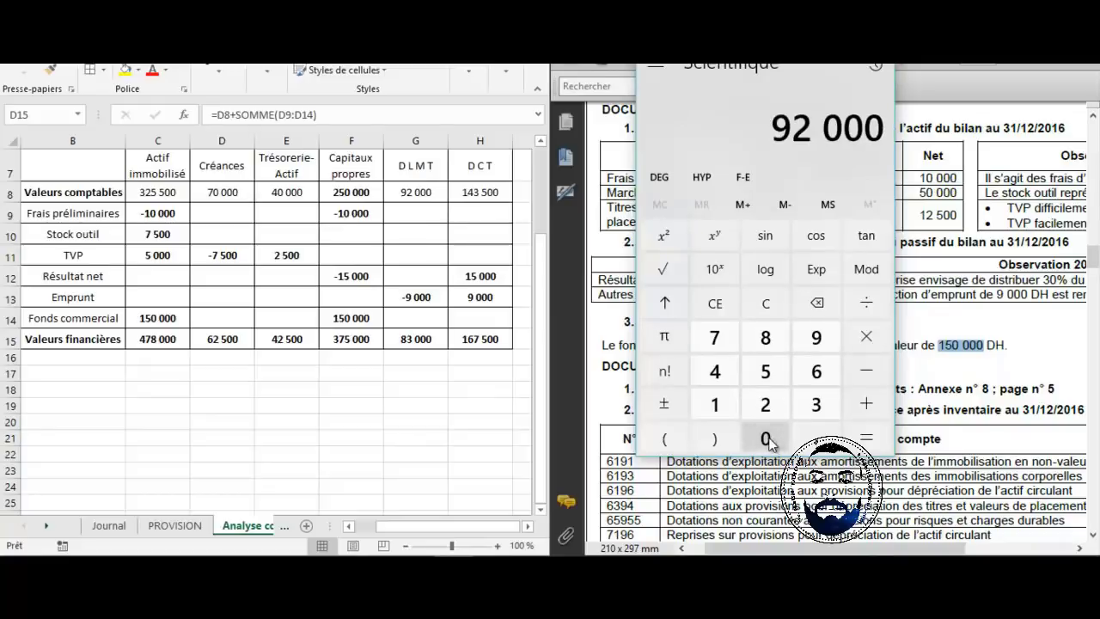
left_click(864, 369)
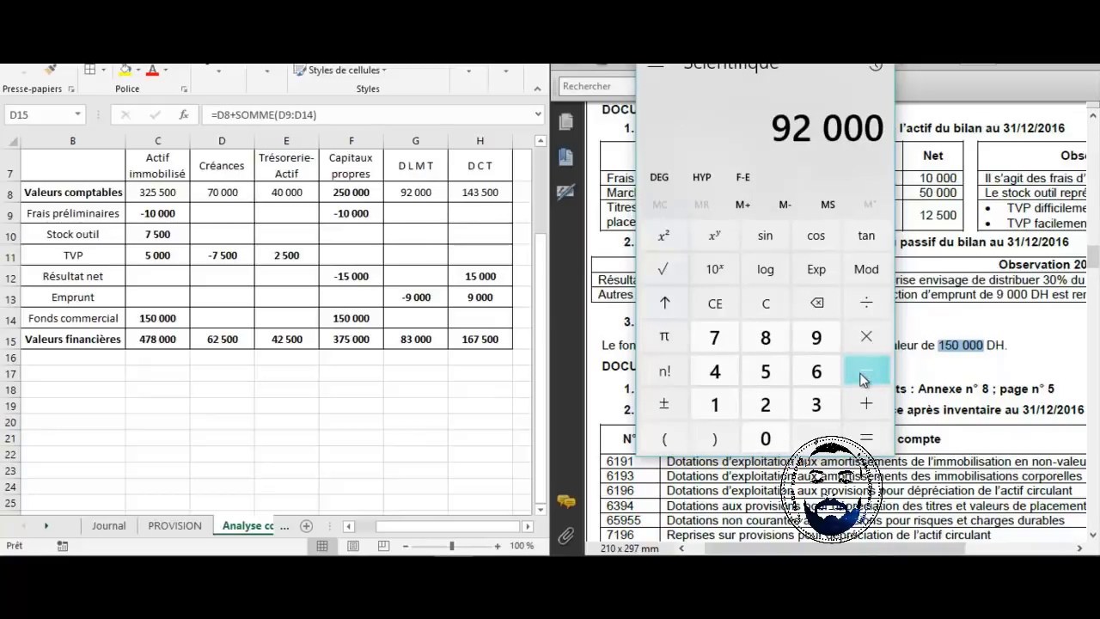
left_click(817, 344)
double_click(766, 437)
left_click(774, 438)
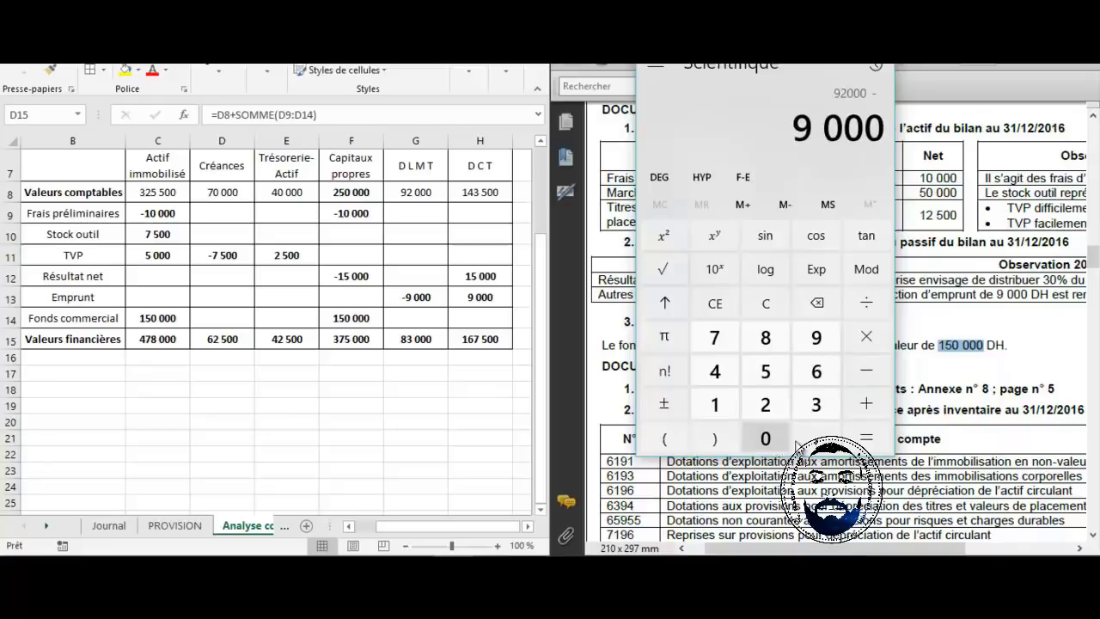
left_click(878, 443)
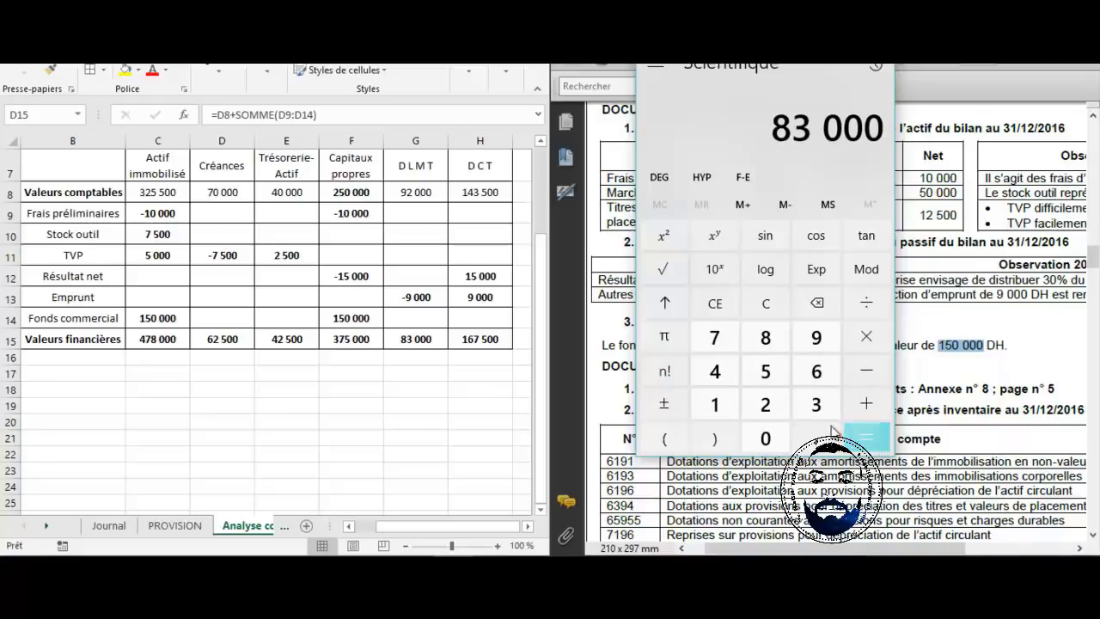
Check the D C T total by computing 143 500 + 15 000 + 9 000 in the calculator, and dismiss the calculator.
left_click(714, 404)
left_click(714, 372)
left_click(816, 402)
left_click(766, 371)
double_click(769, 440)
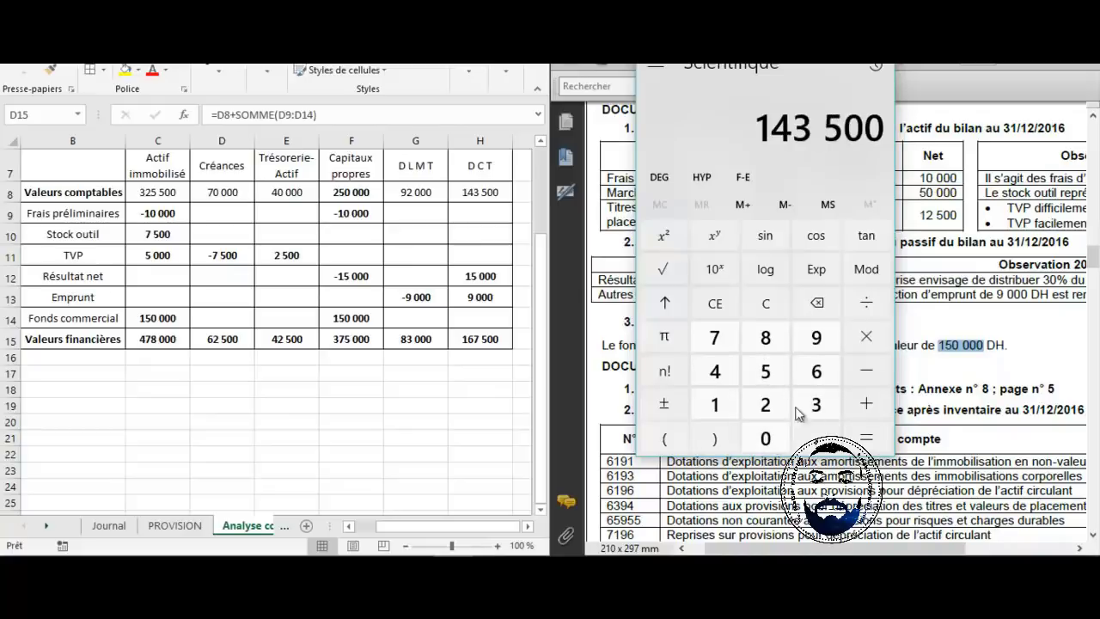
left_click(875, 403)
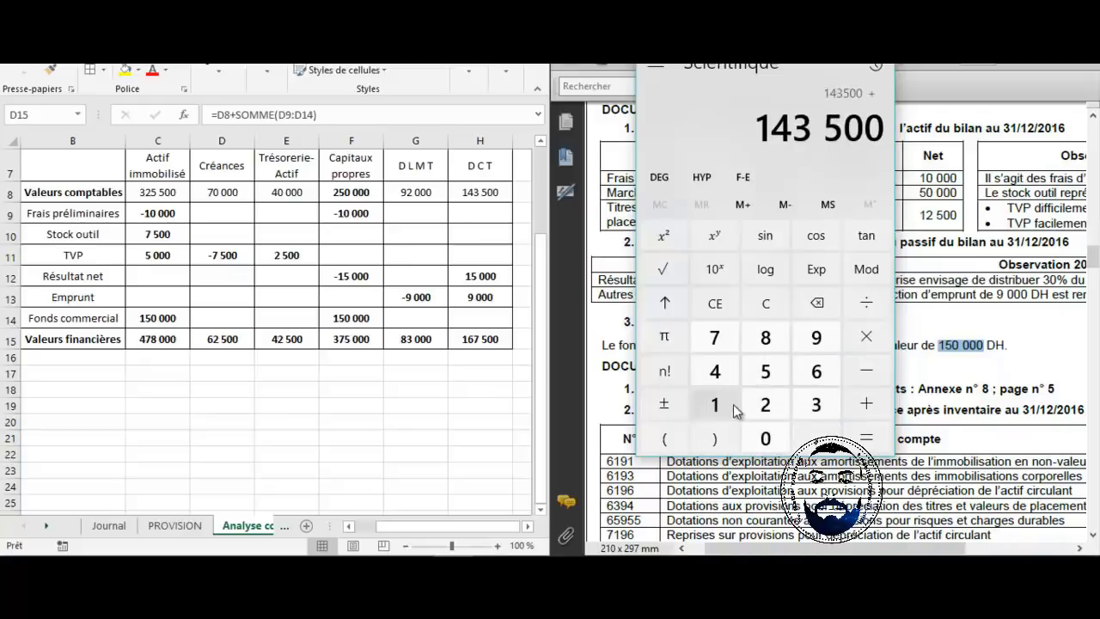
left_click(714, 405)
left_click(766, 371)
double_click(770, 436)
left_click(766, 439)
left_click(867, 404)
left_click(814, 347)
left_click(768, 437)
left_click(768, 437)
left_click(768, 438)
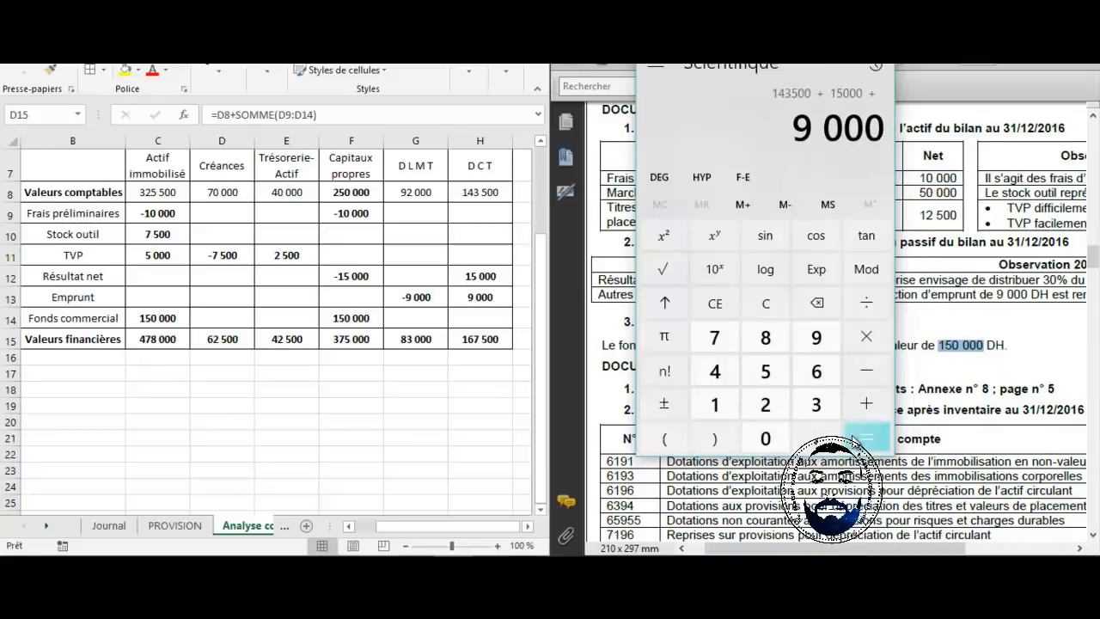
left_click(855, 439)
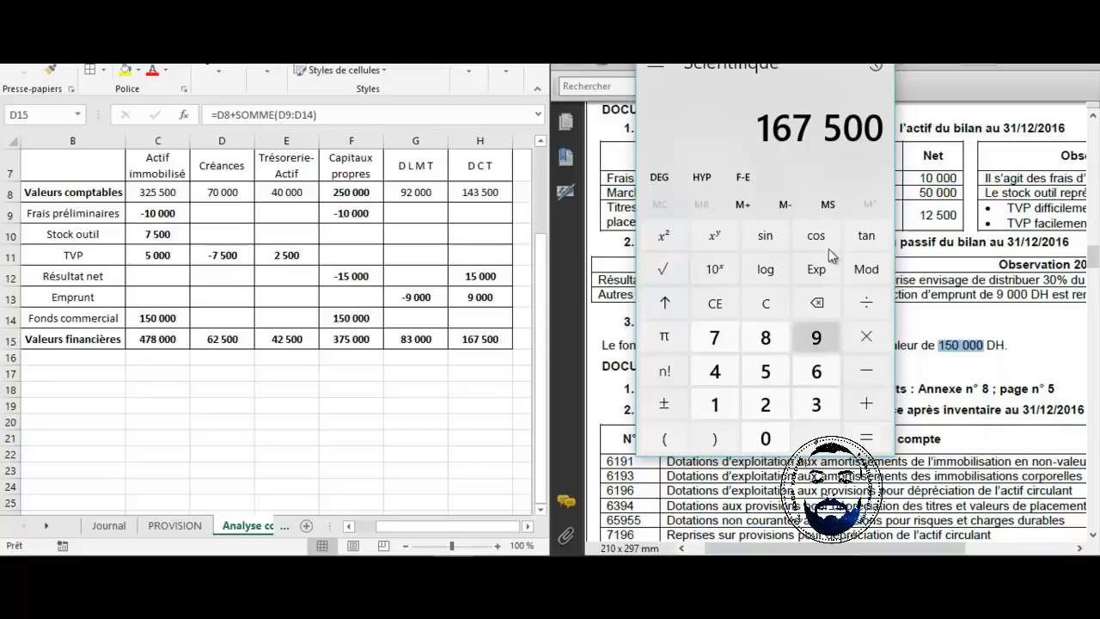
left_click(797, 64)
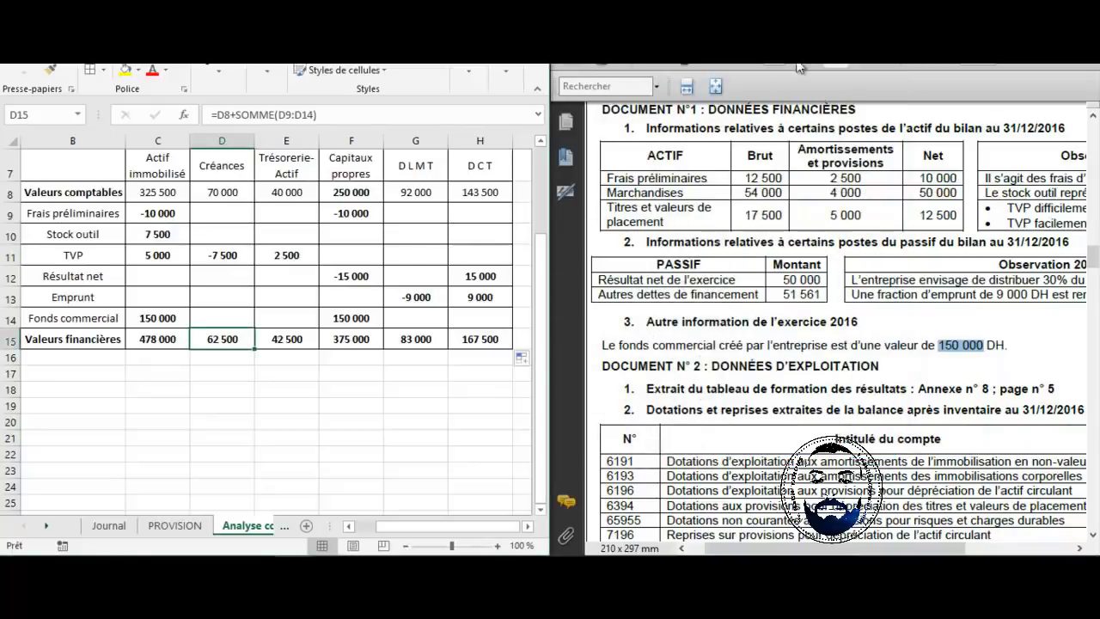
Bring up the TRAVAIL À FAIRE questions in the PDF and calculate the fonds de roulement liquidité in Excel cell C20 with =F15+G15-C15.
left_click(921, 305)
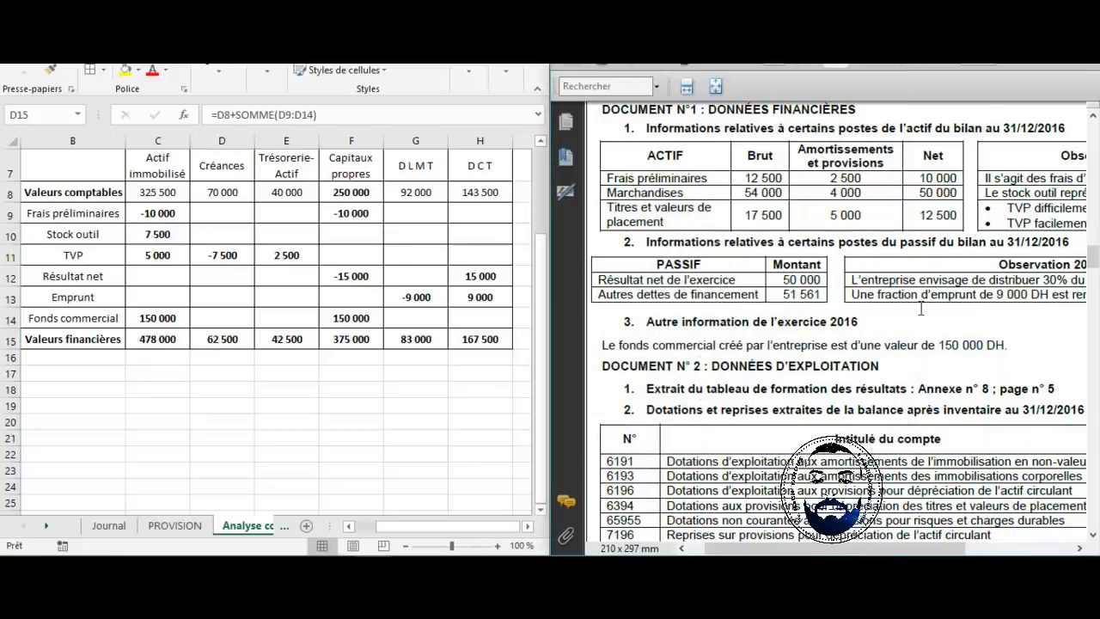
scroll(922, 308, "down", 10)
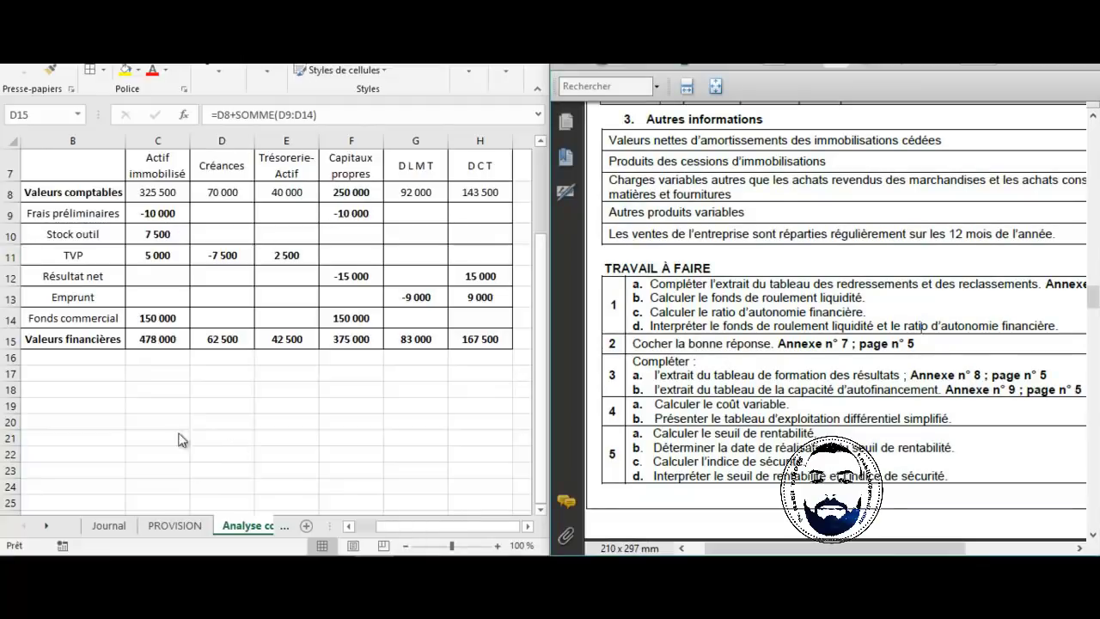
left_click(136, 423)
left_click(136, 423)
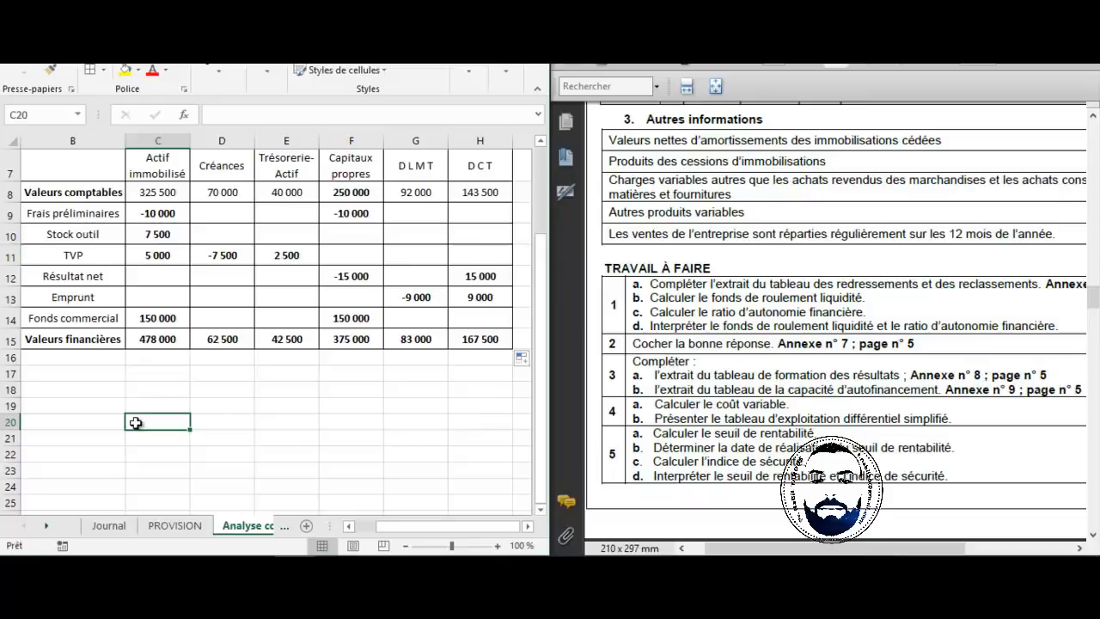
type("=")
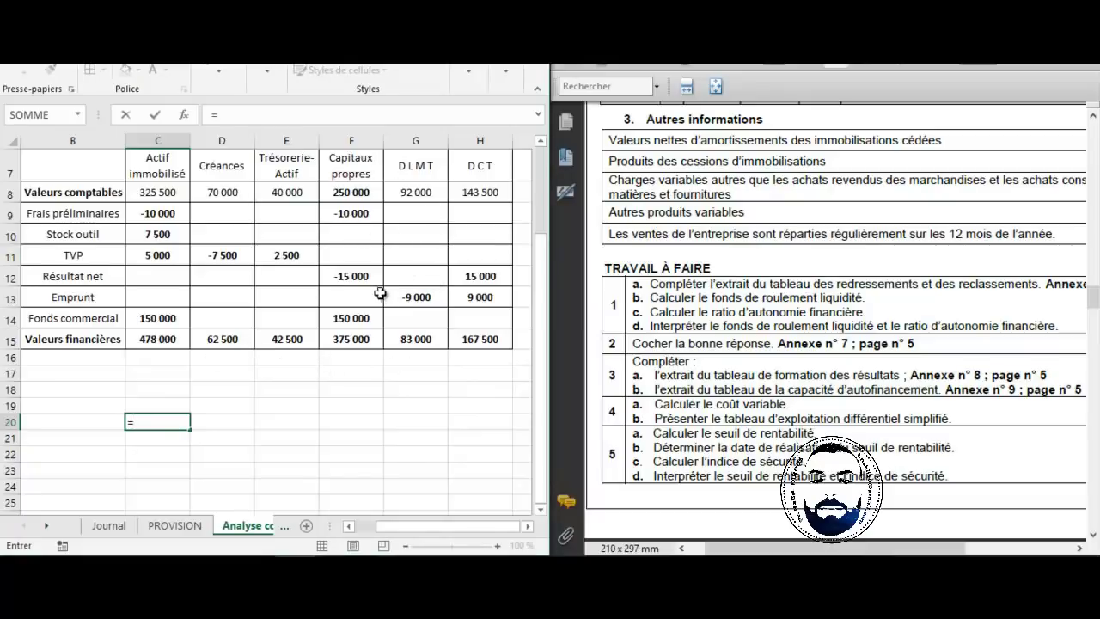
left_click(363, 344)
type("+")
left_click(412, 339)
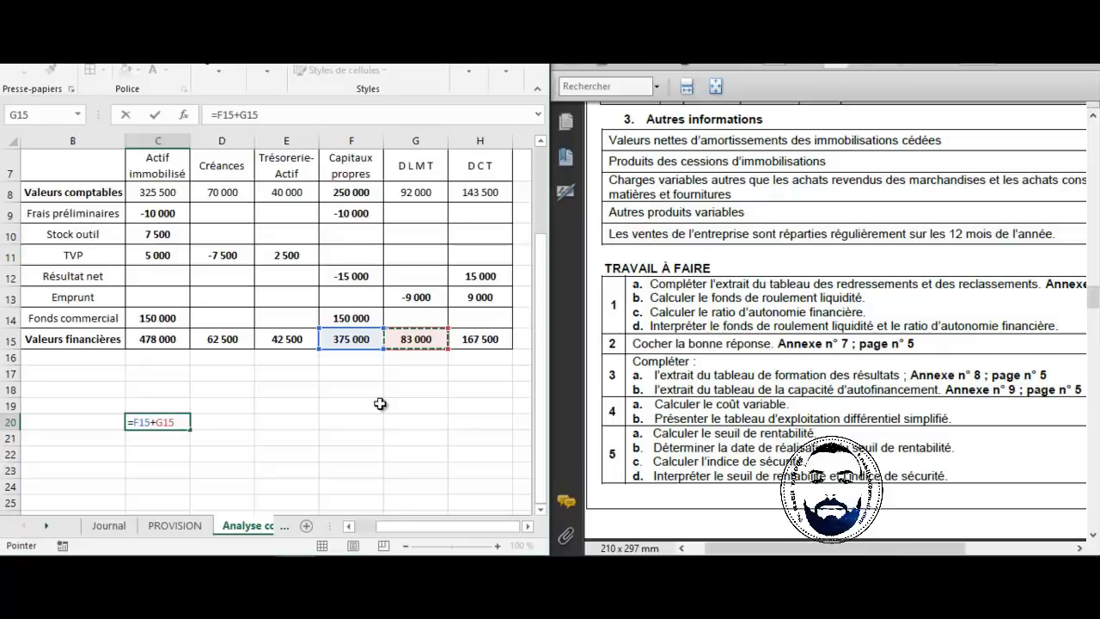
type("-")
left_click(151, 341)
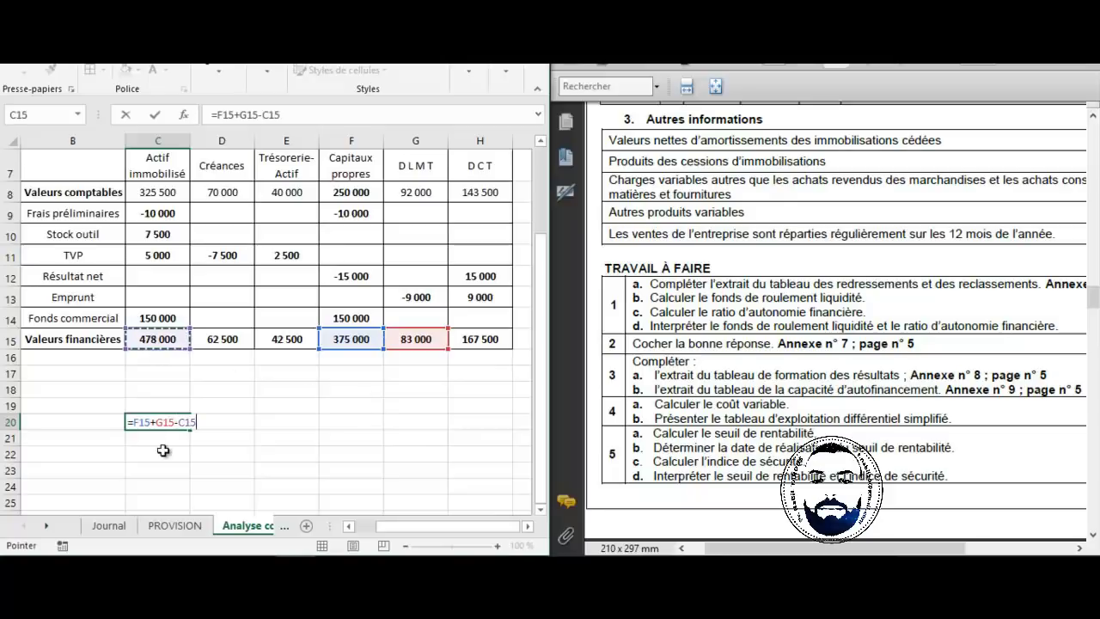
key("shift+Return")
left_click(166, 423)
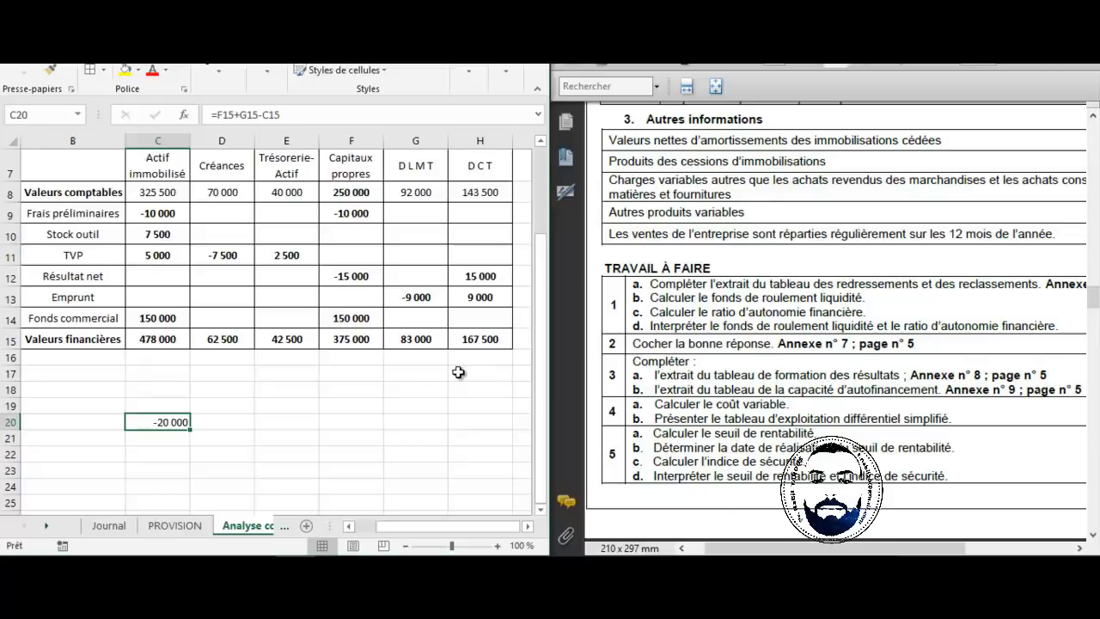
Calculate the ratio d'autonomie financière in cell F20 with the formula =F15/(G15+H15).
left_click(327, 426)
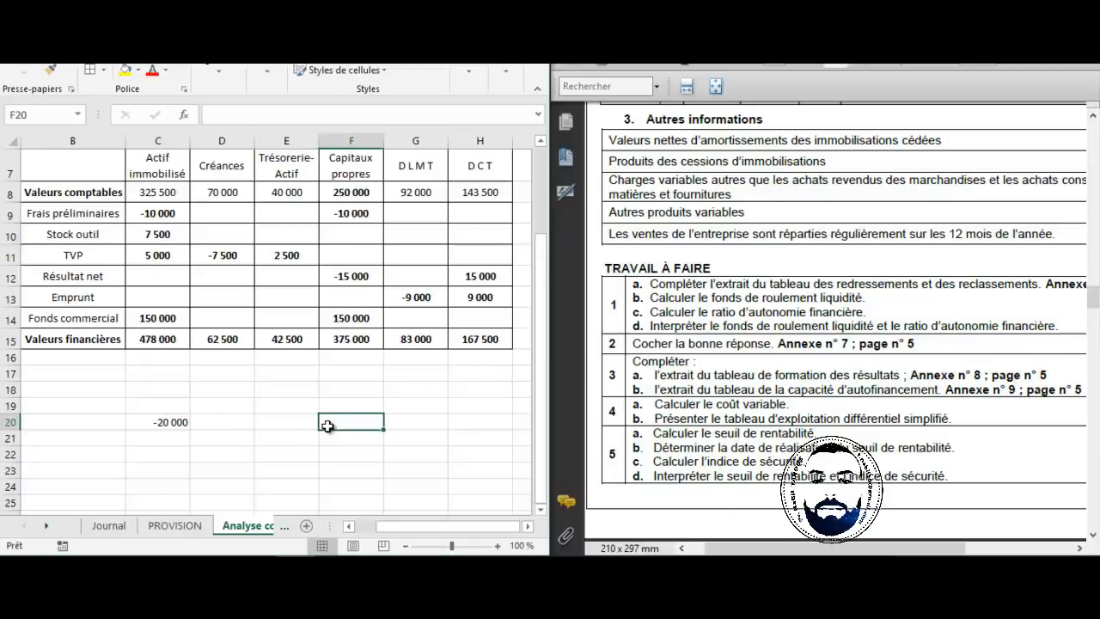
type("=")
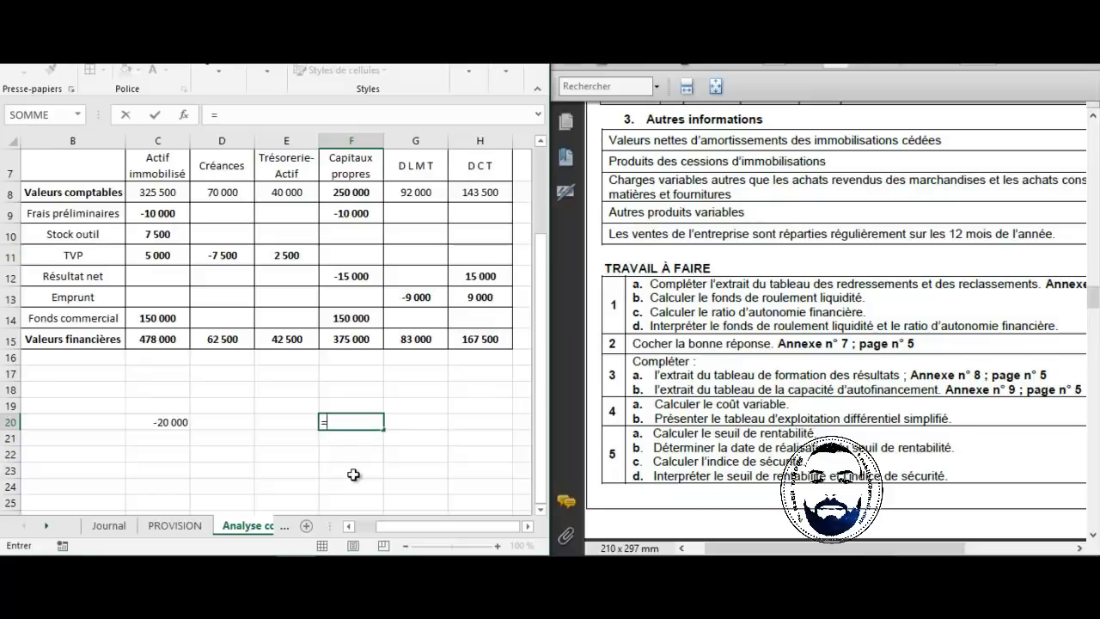
left_click(355, 339)
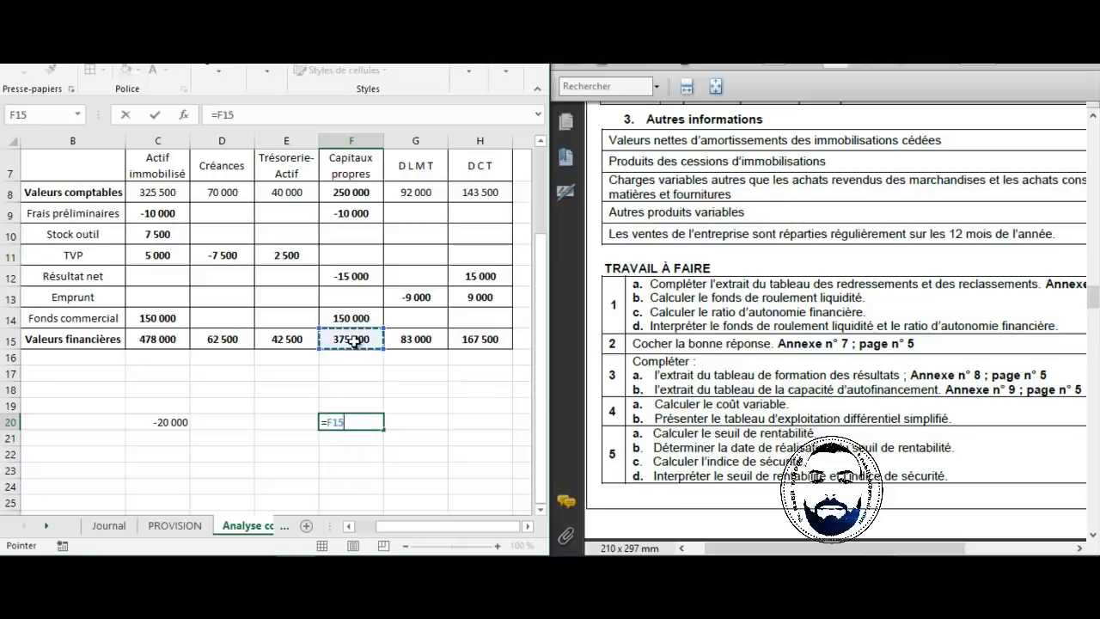
type("/")
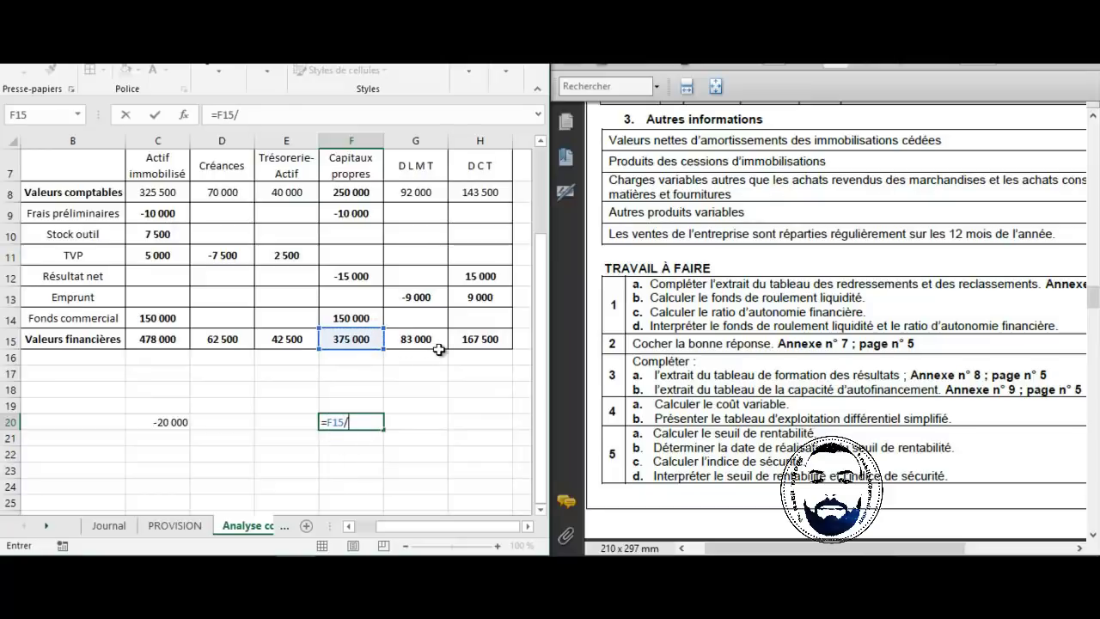
type("(")
left_click(422, 340)
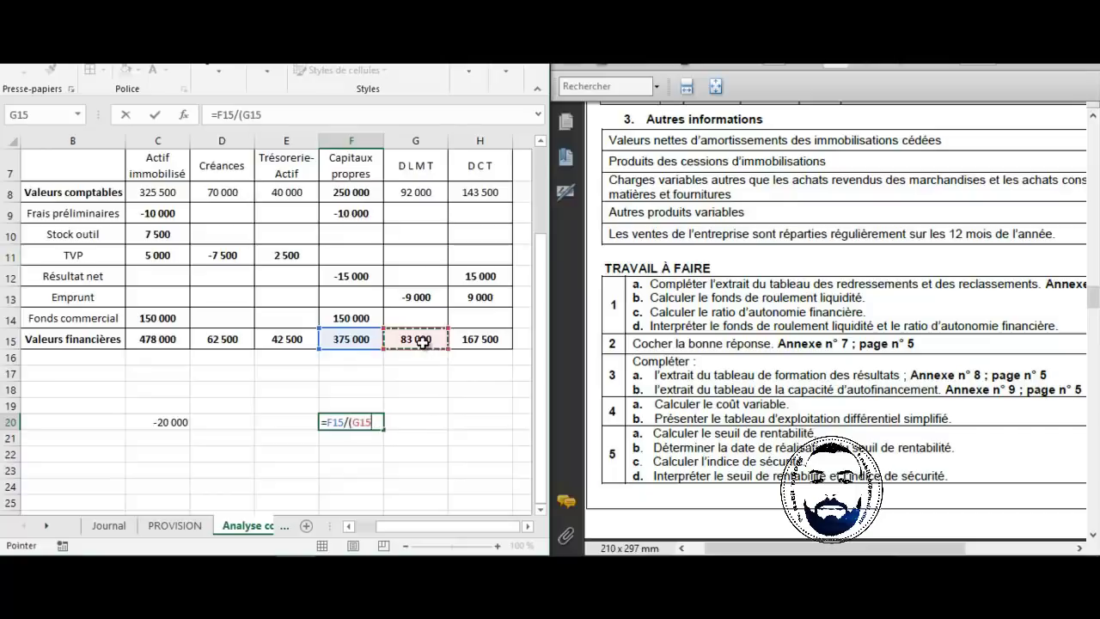
type("+")
left_click(472, 339)
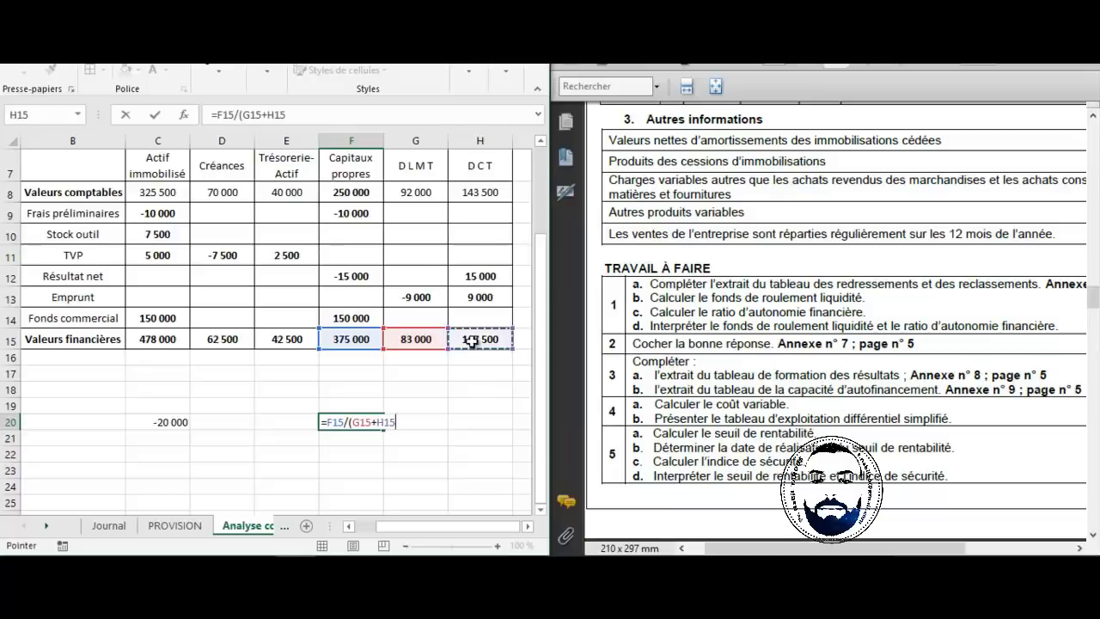
type(")")
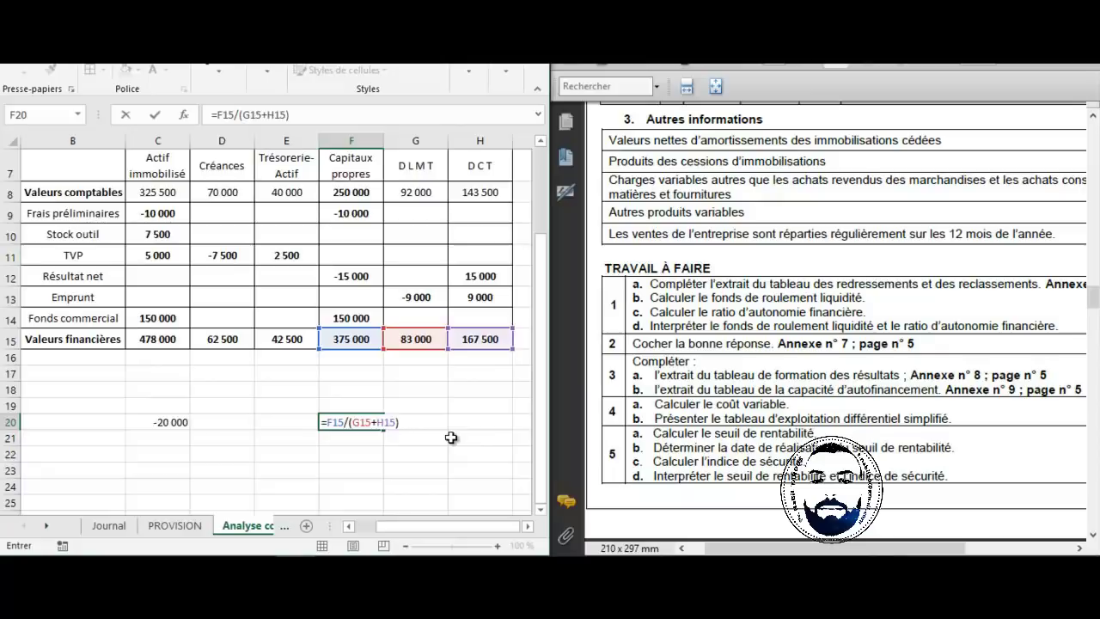
key("Return")
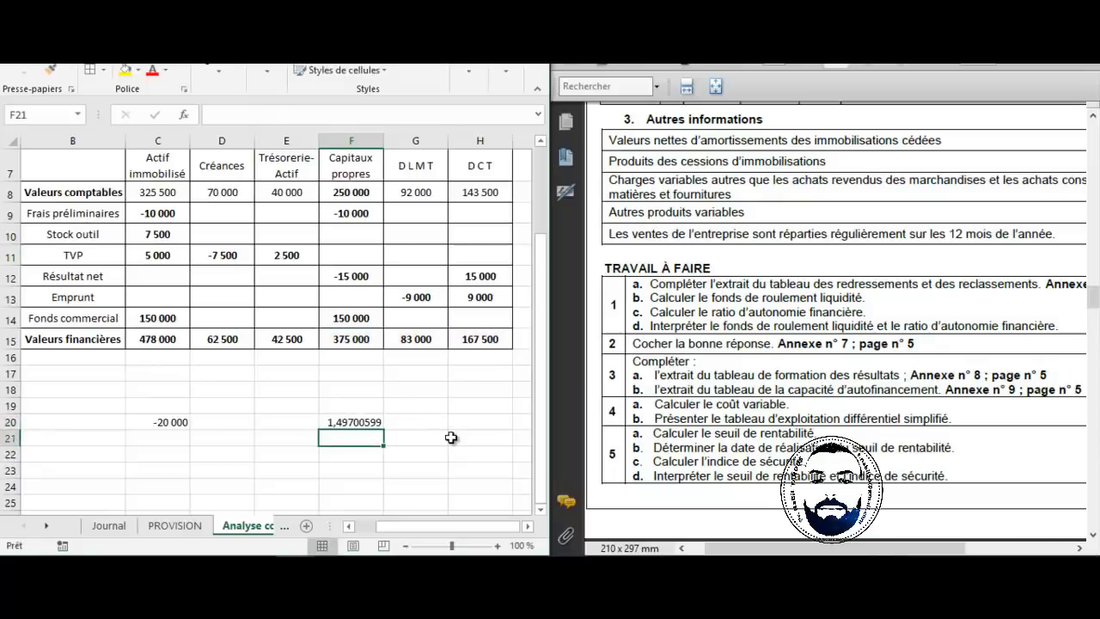
Format the ratio d'autonomie financière in F20 to show two decimal places.
left_click(351, 420)
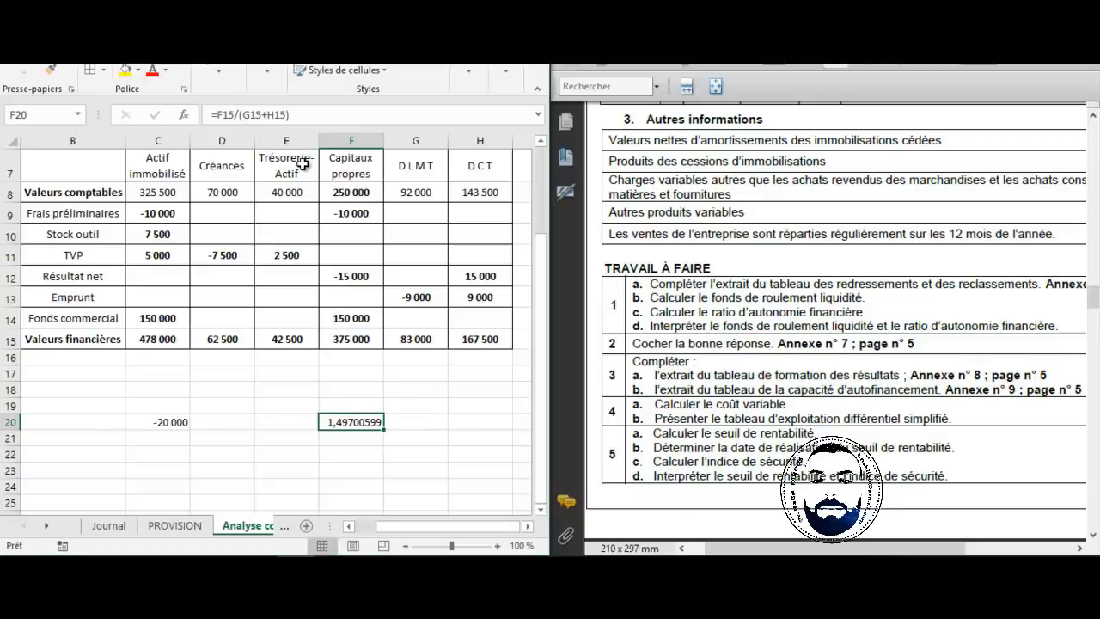
left_click(215, 65)
left_click(265, 69)
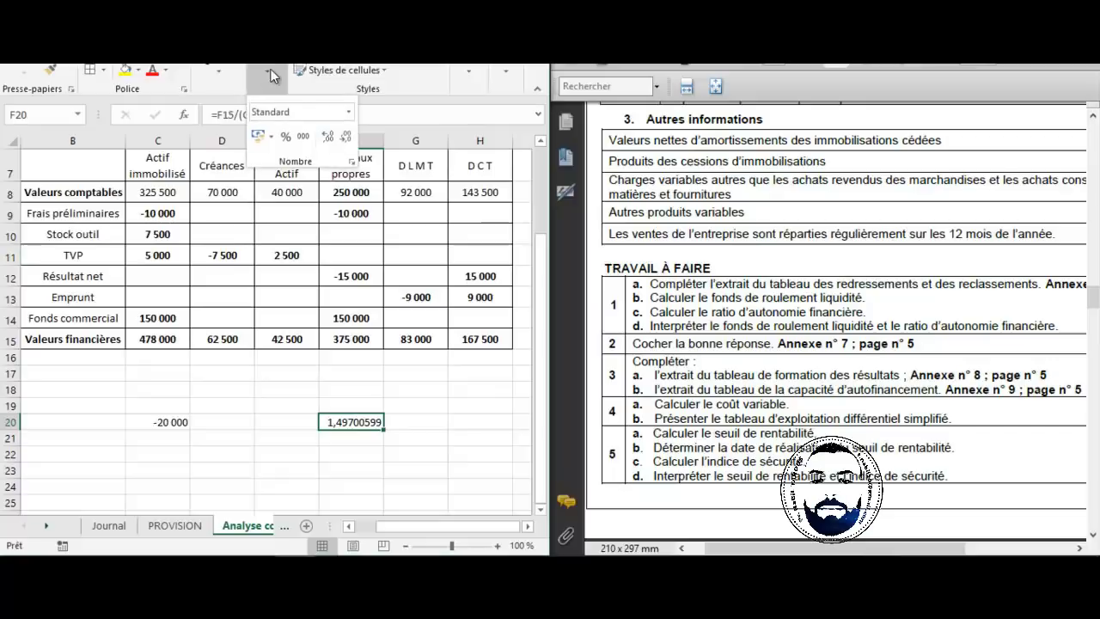
left_click(328, 137)
left_click(347, 139)
left_click(348, 140)
left_click(347, 139)
left_click(347, 139)
left_click(347, 139)
left_click(348, 139)
left_click(347, 139)
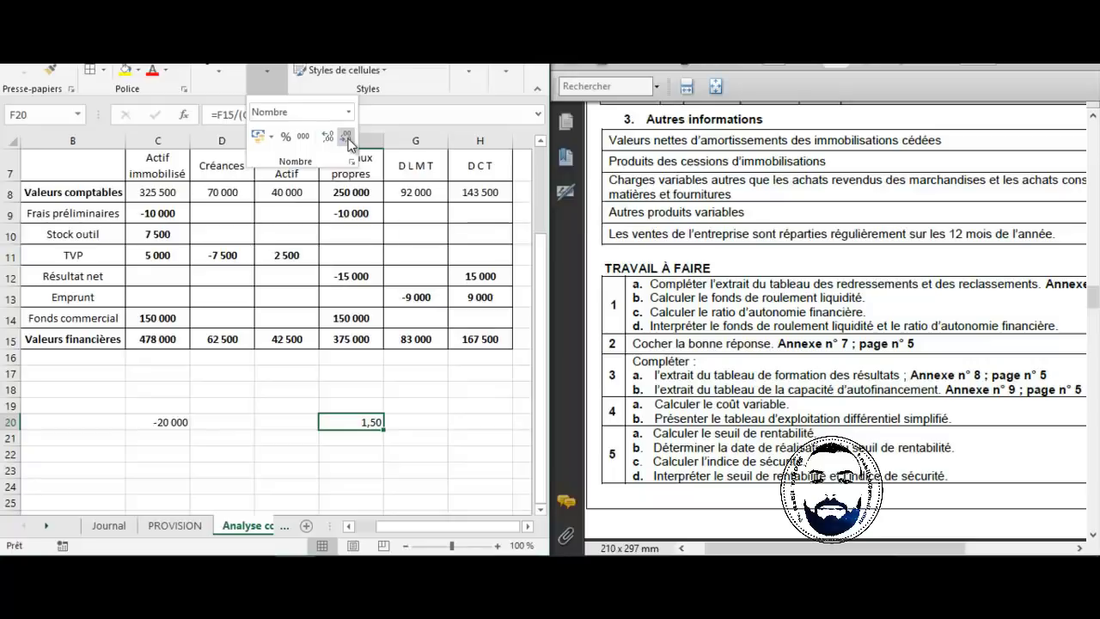
left_click(424, 392)
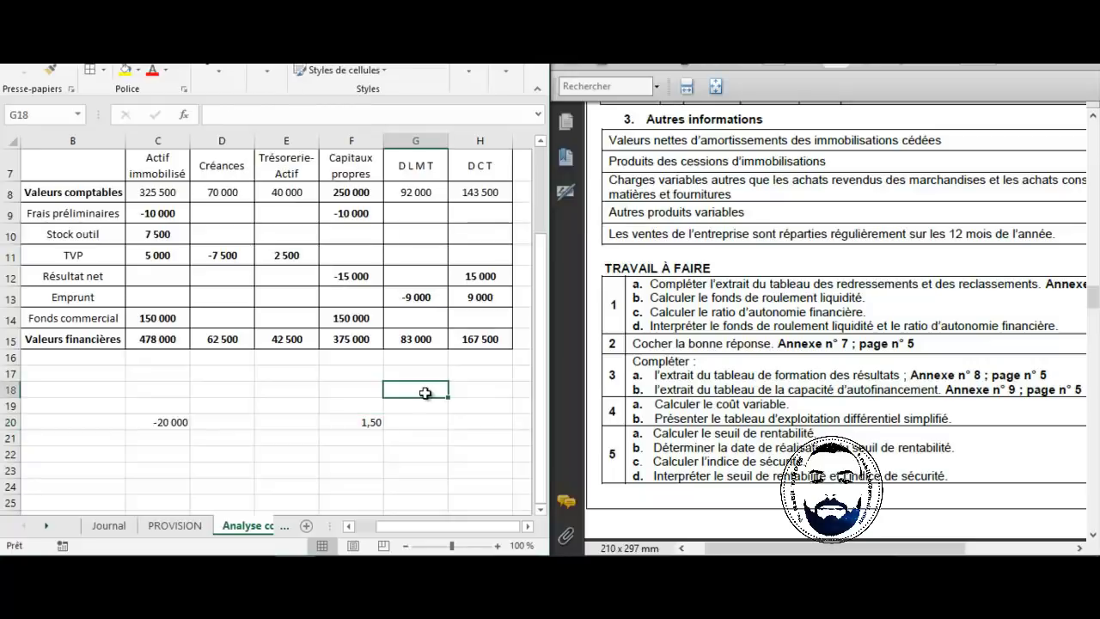